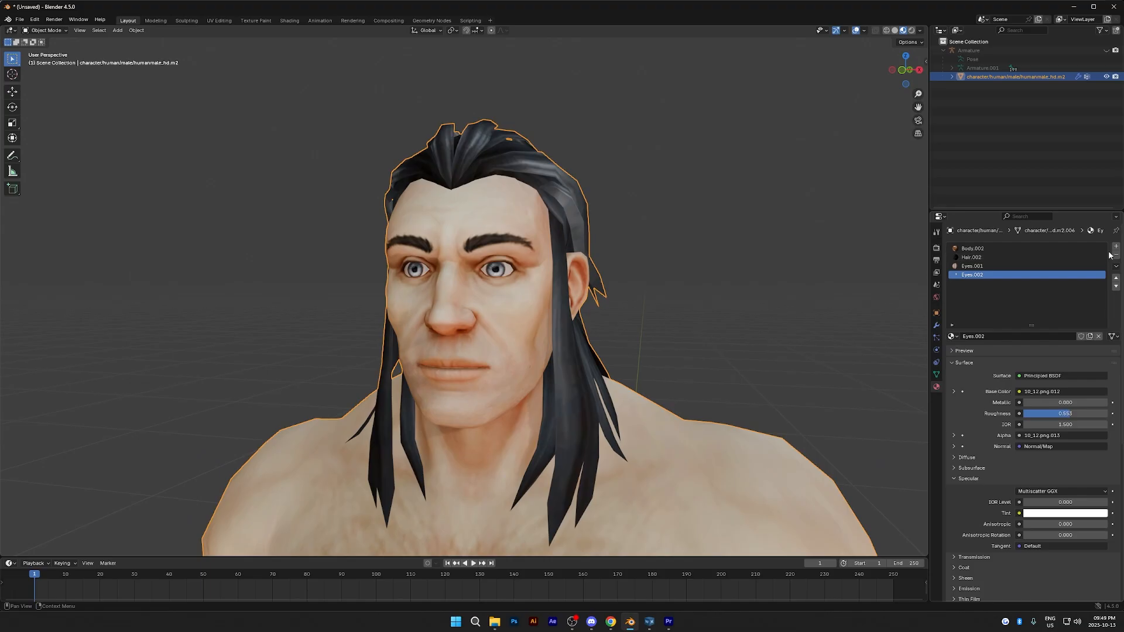
- Remove the Eyes.002 material slot from the human male mesh
click(1117, 256)
click(1116, 256)
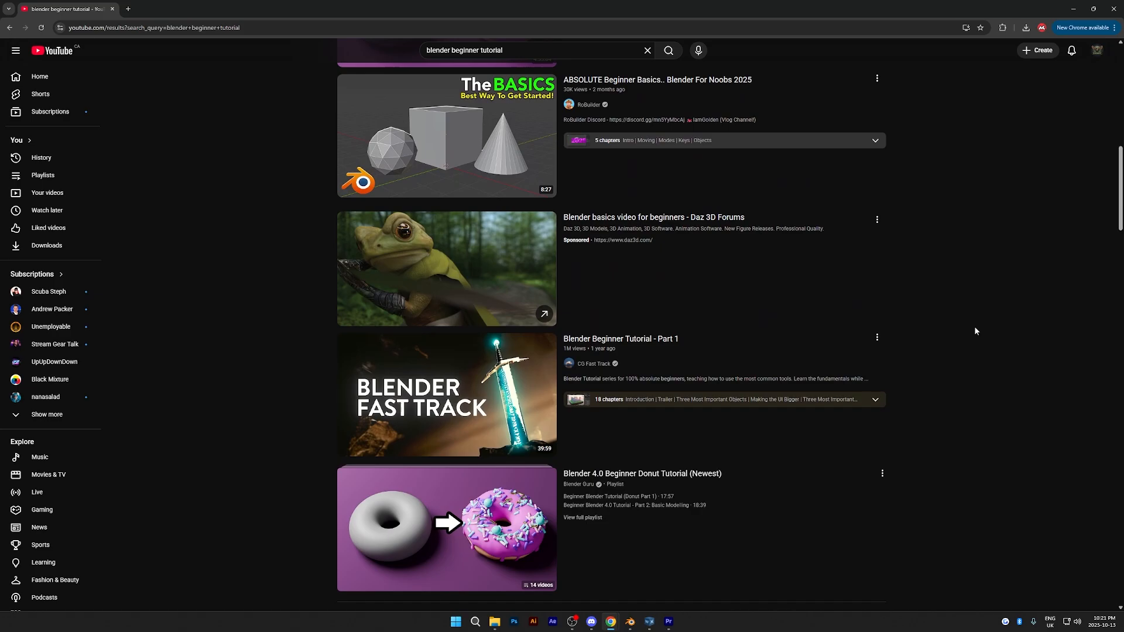
scroll(974, 326, down, 7)
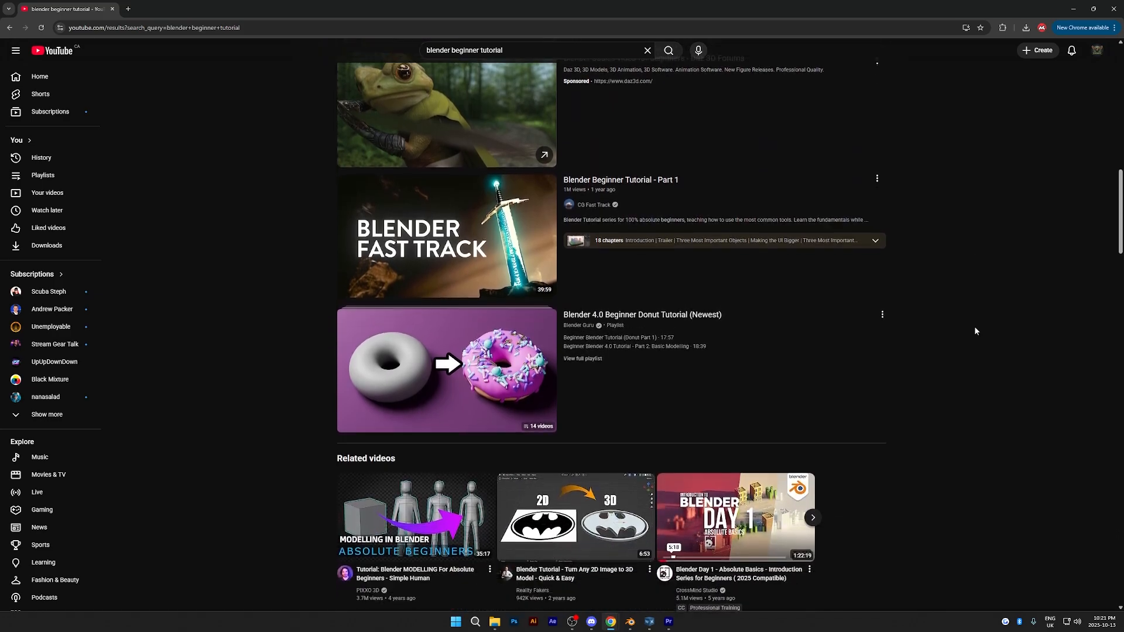
scroll(976, 331, down, 7)
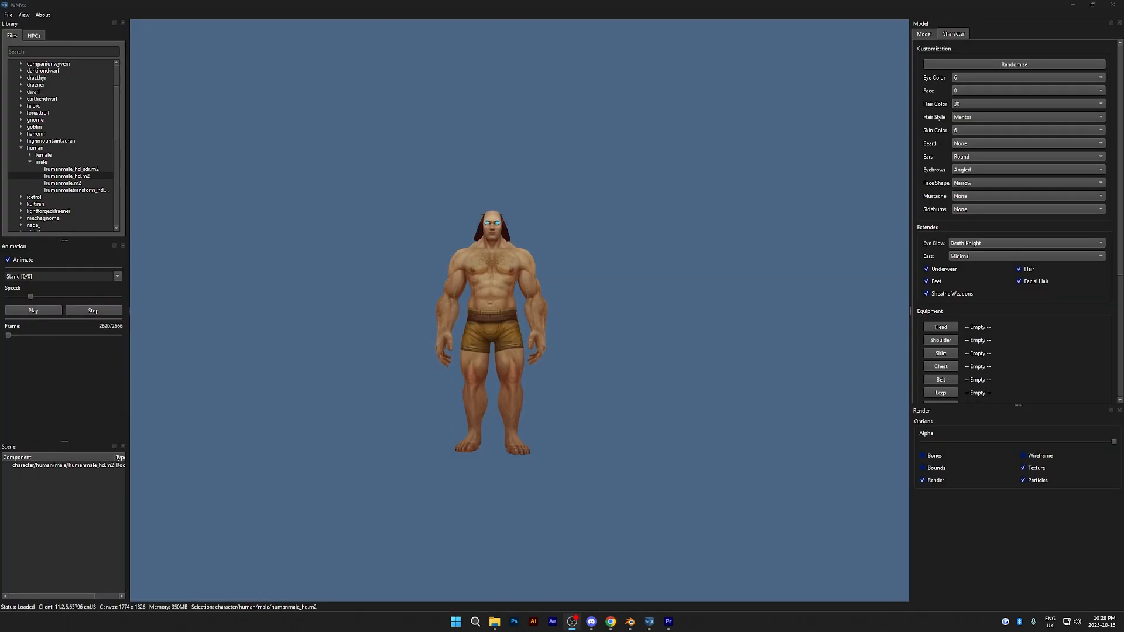
- Open the 3D export settings for the human male model in WMVx
click(8, 15)
click(27, 101)
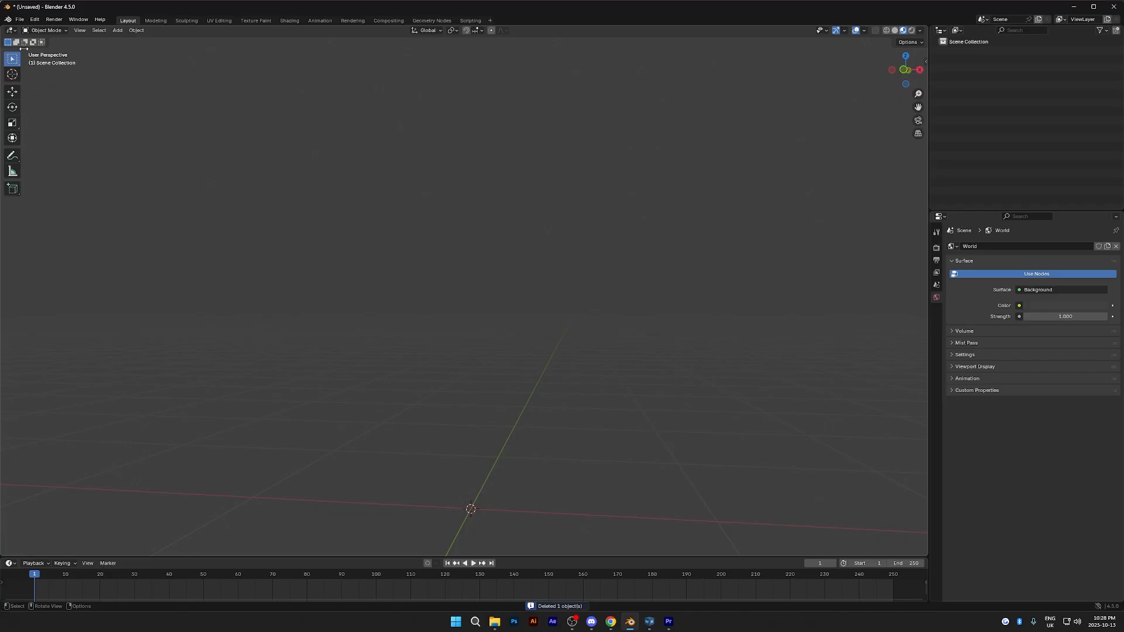
- Switch to Blender and start importing a model file into the empty scene
click(21, 20)
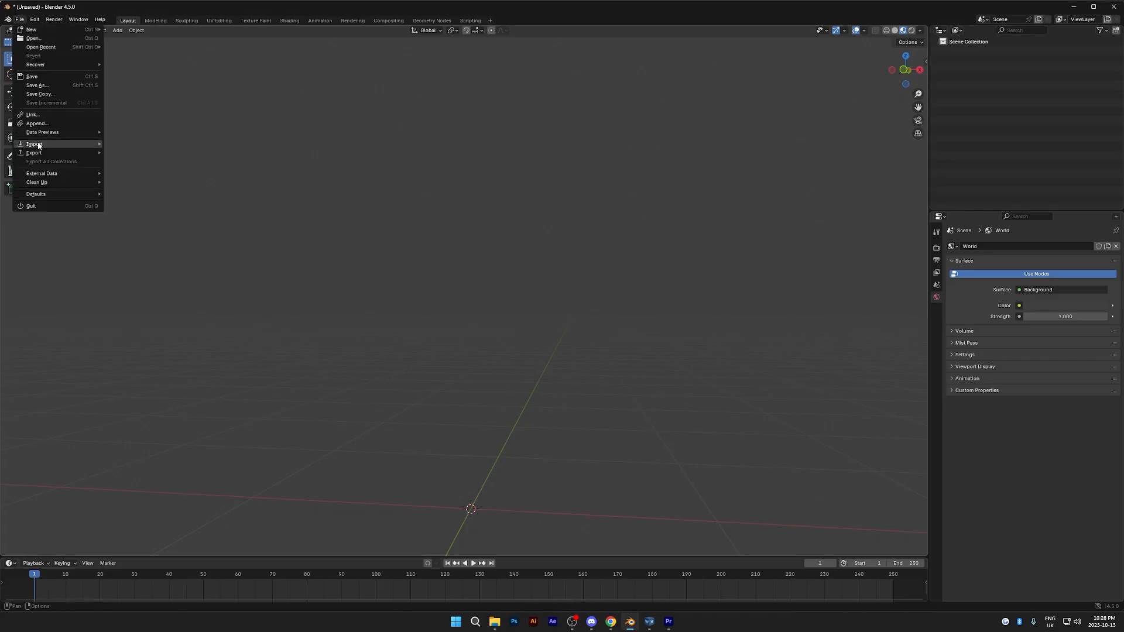
mouse_move(36, 144)
click(151, 231)
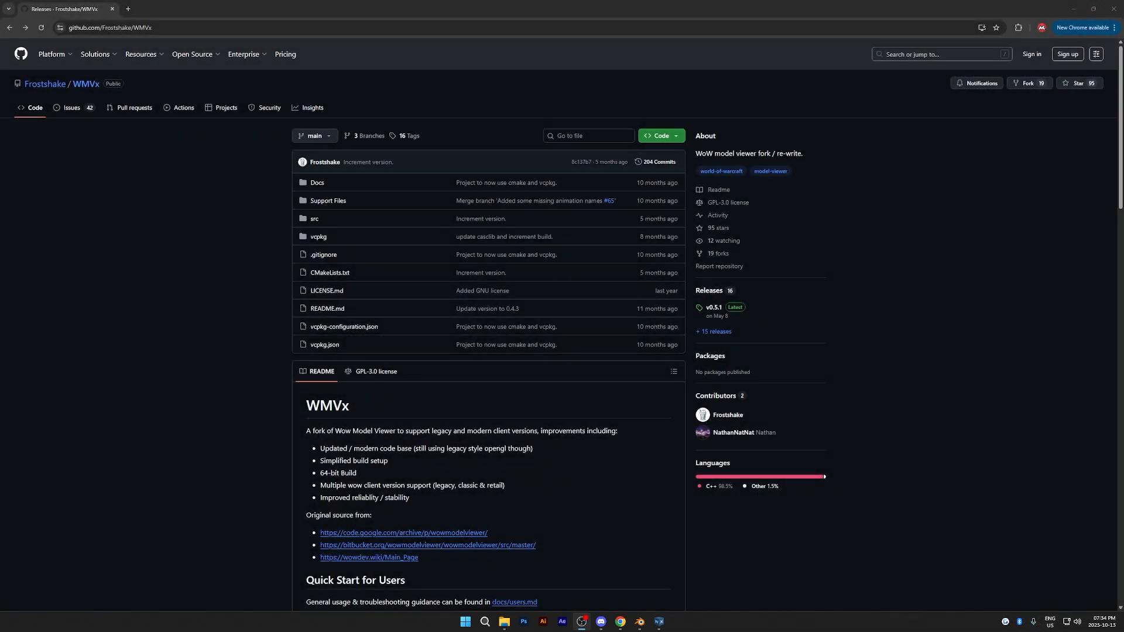
- Download WMVx_0_5_1.zip from the latest v0.5.1 release of WMVx on GitHub and open the downloaded archive
click(662, 136)
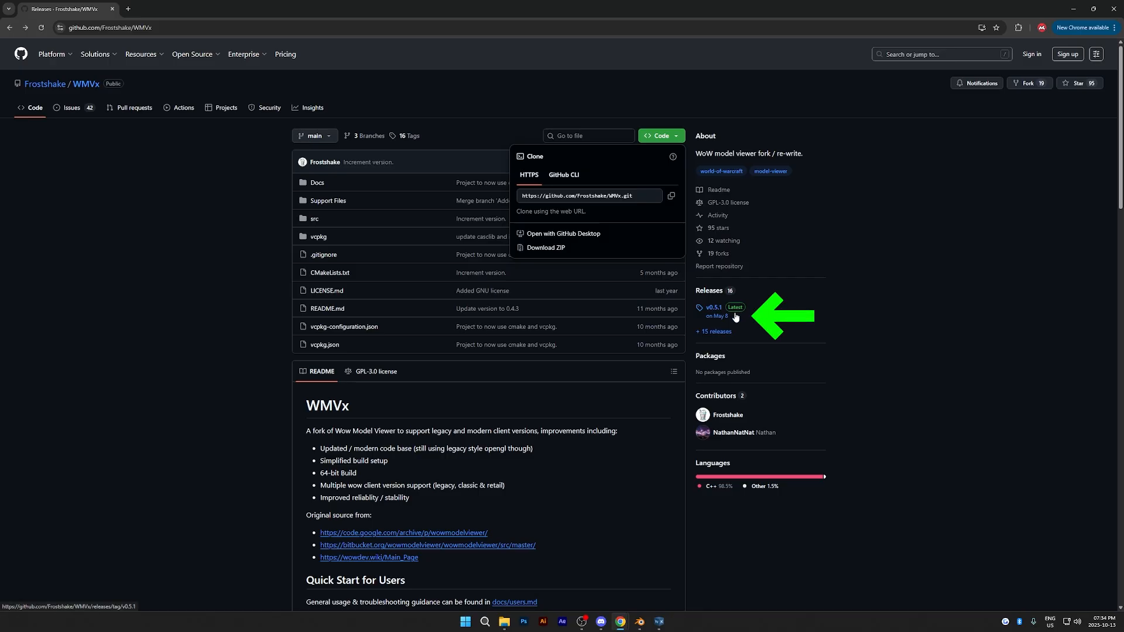
click(724, 314)
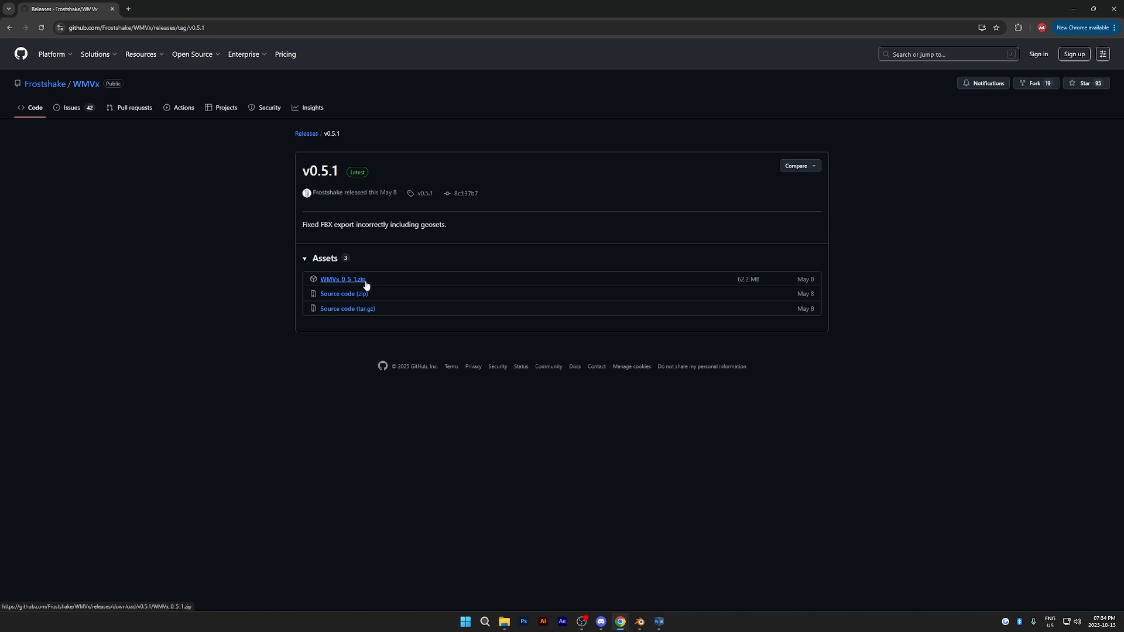
click(361, 283)
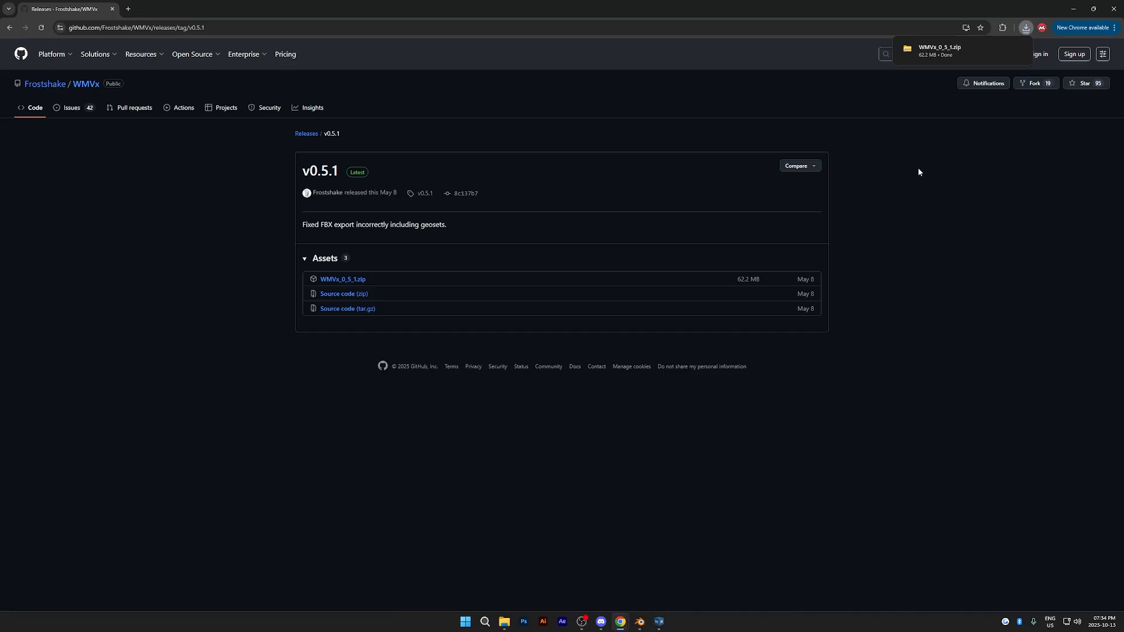
click(975, 55)
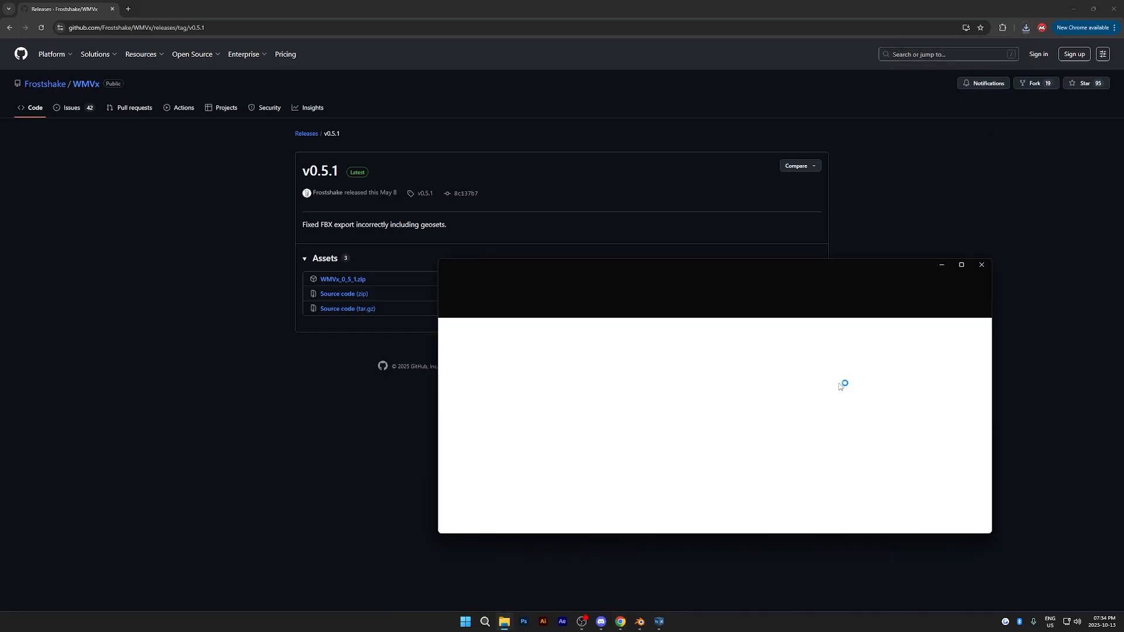
scroll(718, 409, down, 5)
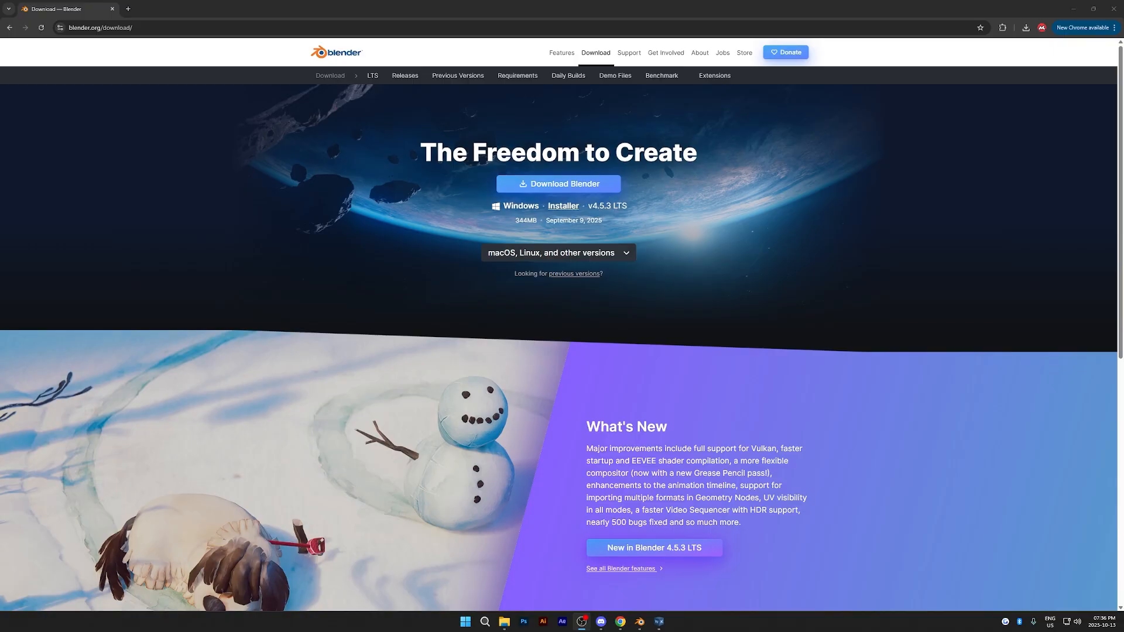
- Download Blender for Windows from the Blender website and check the download's progress
click(607, 188)
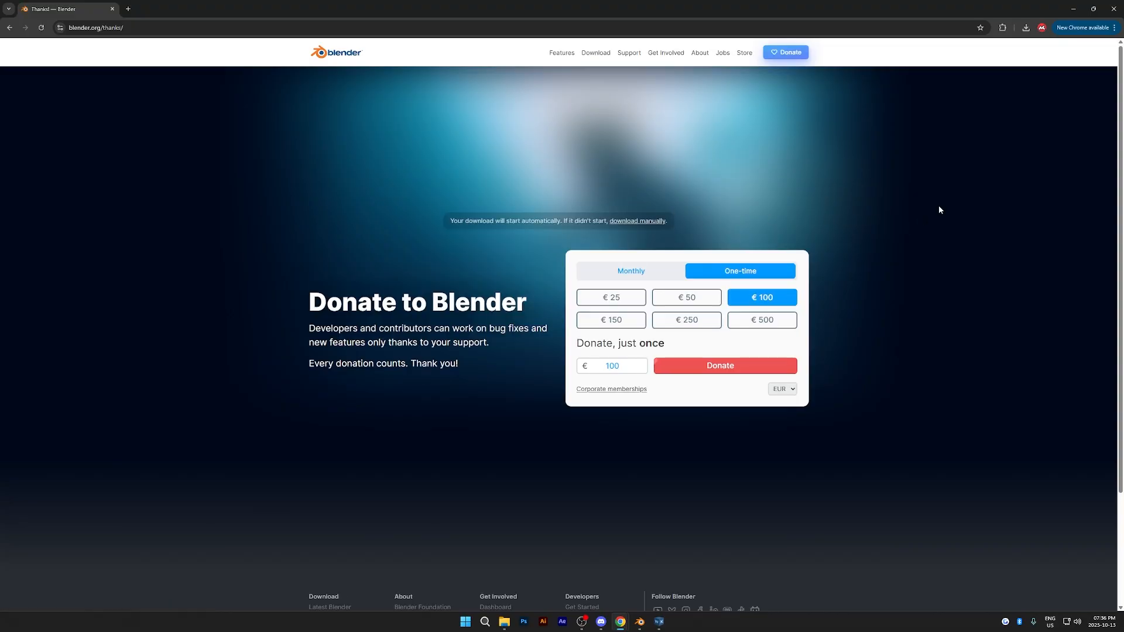
click(1026, 30)
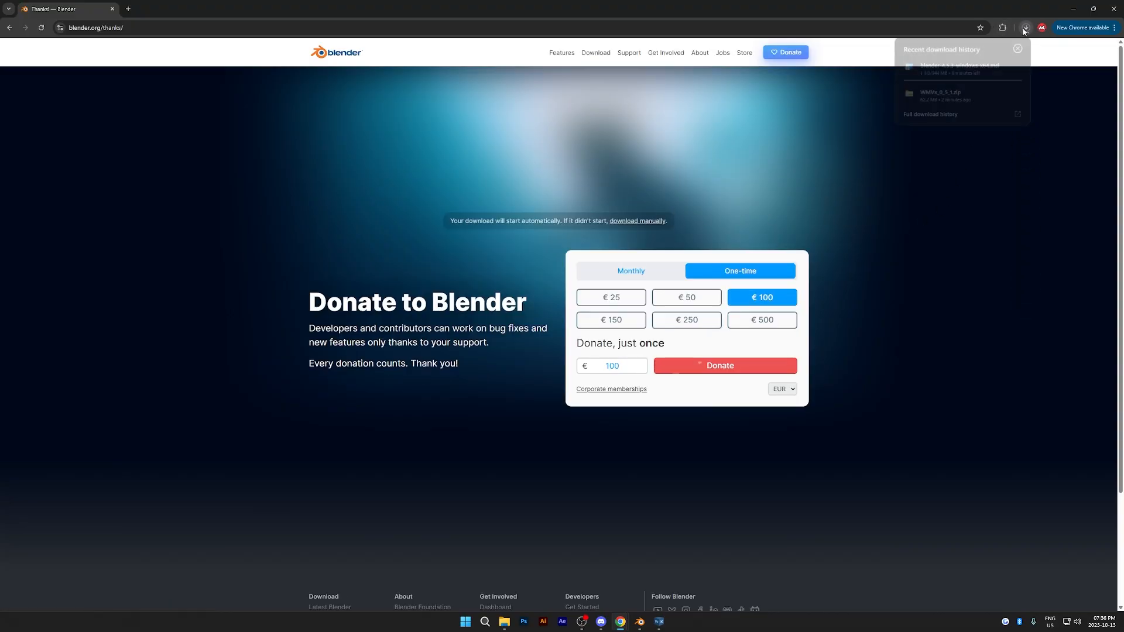
click(1026, 30)
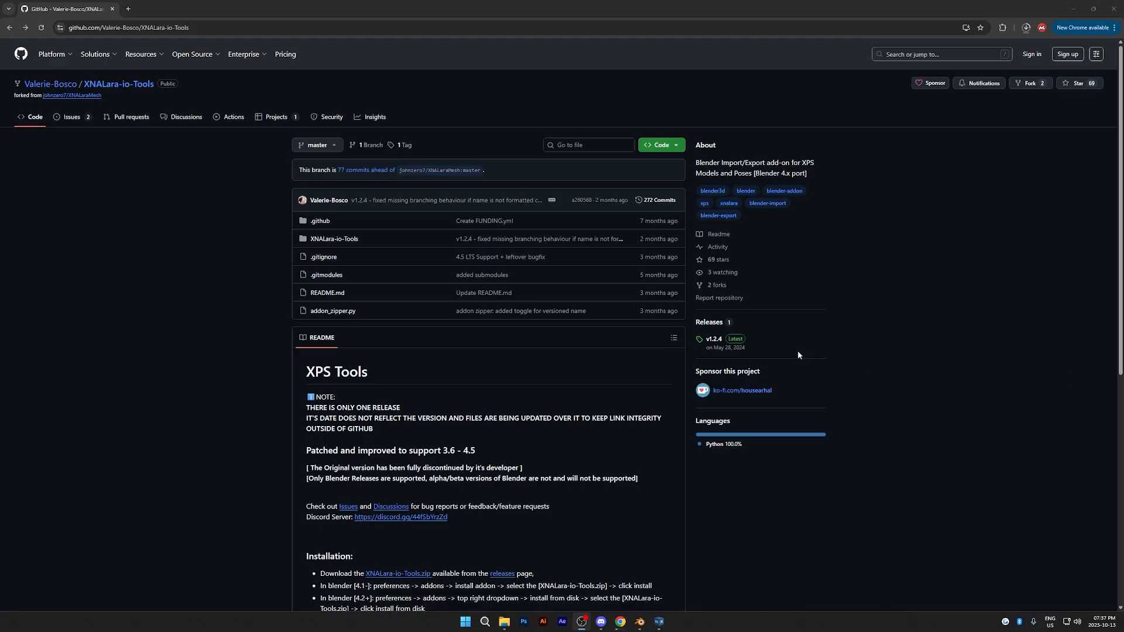
- Download XNALara-io-Tools.zip from the latest v1.2.4 release of XNALara-io-Tools on GitHub
click(714, 339)
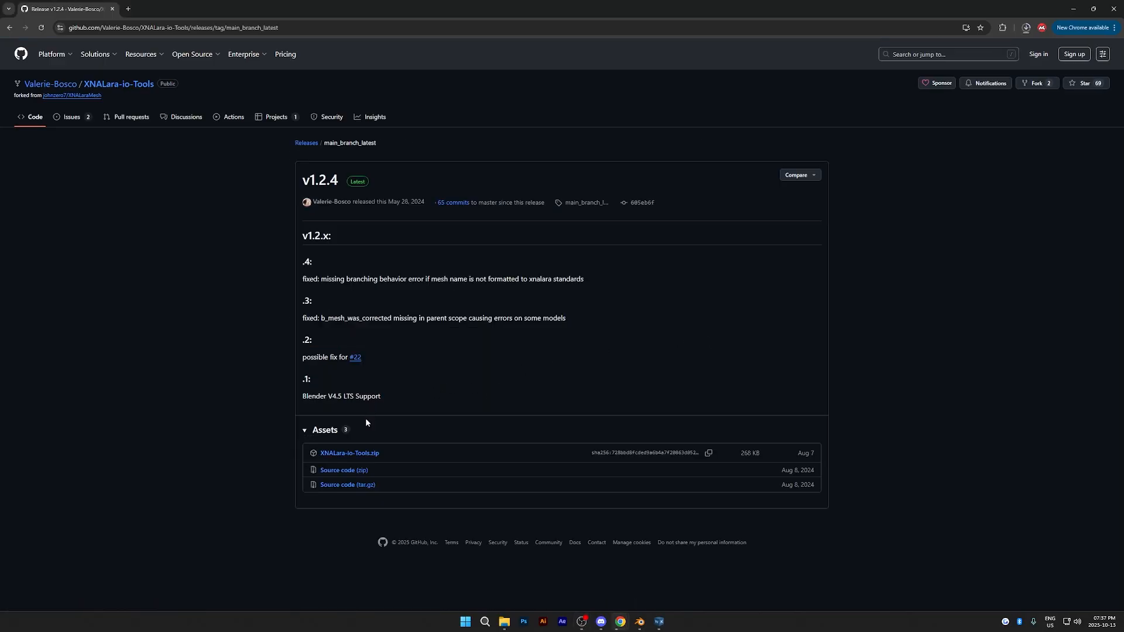
click(373, 455)
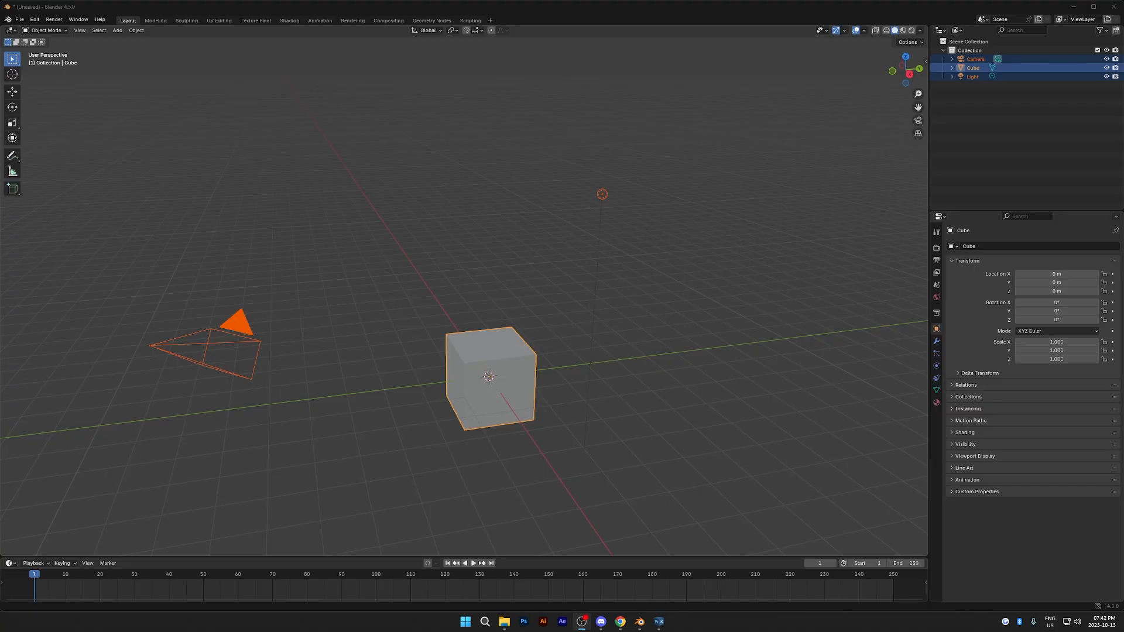
- Delete the default camera, cube and light from the Blender scene
click(819, 481)
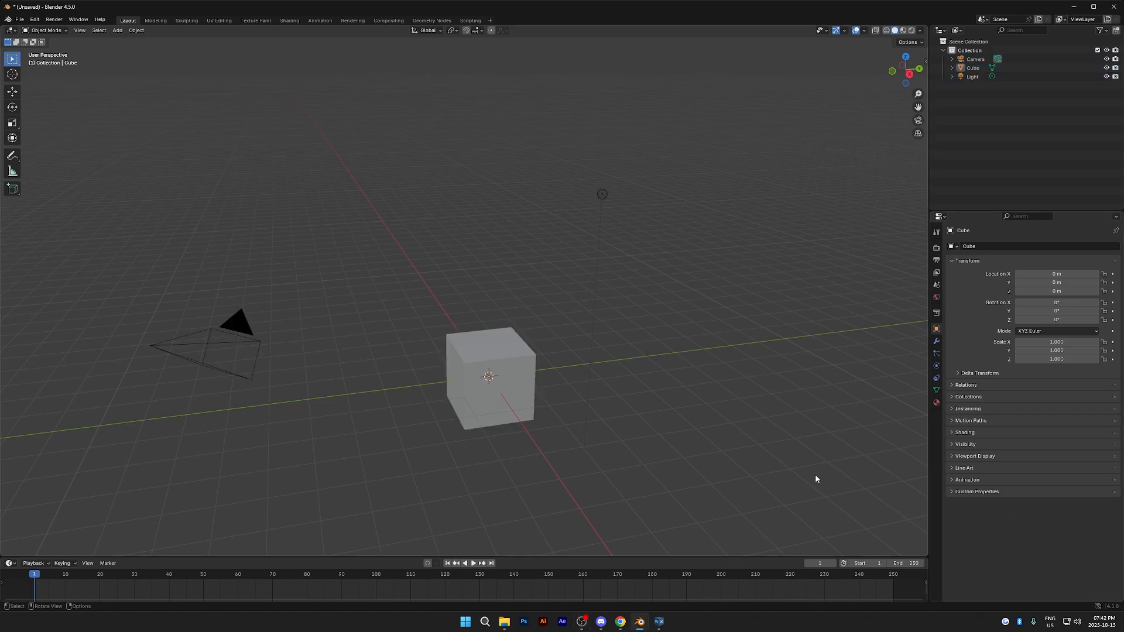
key(a)
key(Delete)
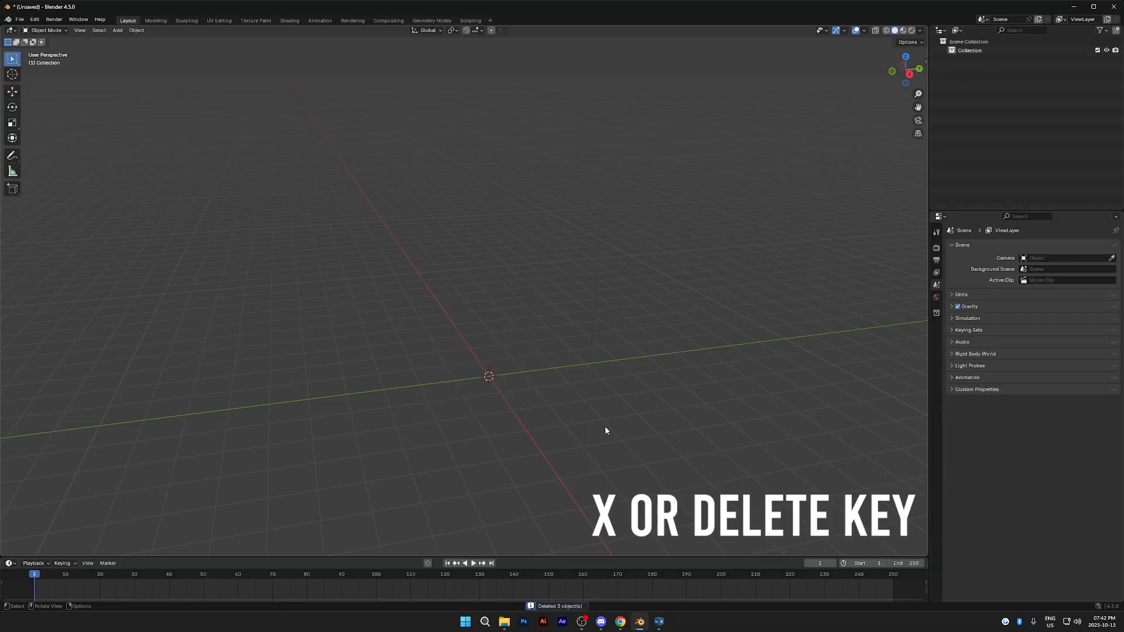
- Open Blender's preferences at the add-ons section
click(34, 19)
click(50, 132)
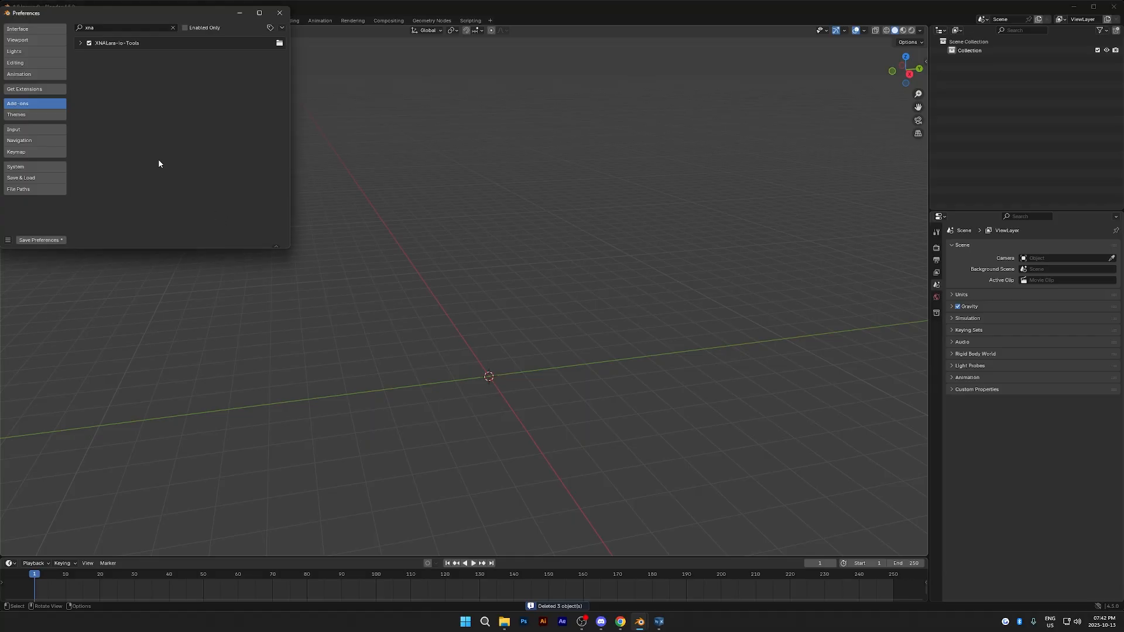
click(27, 115)
click(29, 104)
click(29, 90)
click(30, 103)
- Install the add-on from disk using XNALara-io-Tools.zip in the Downloads folder of the HDD Storage (G:) drive
click(281, 28)
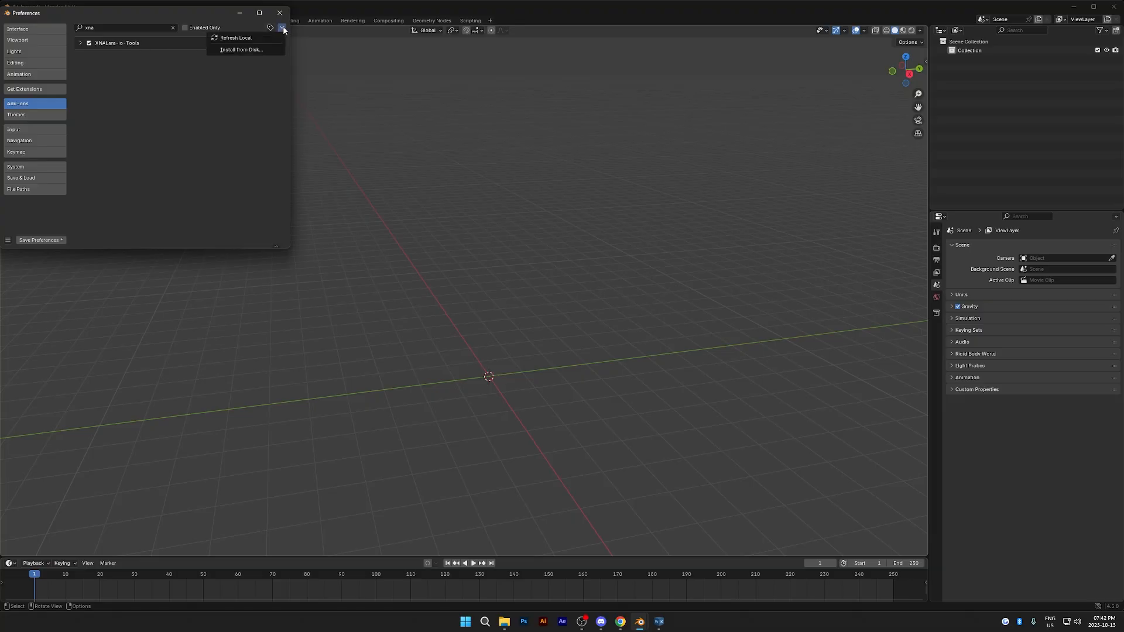
click(264, 51)
click(42, 219)
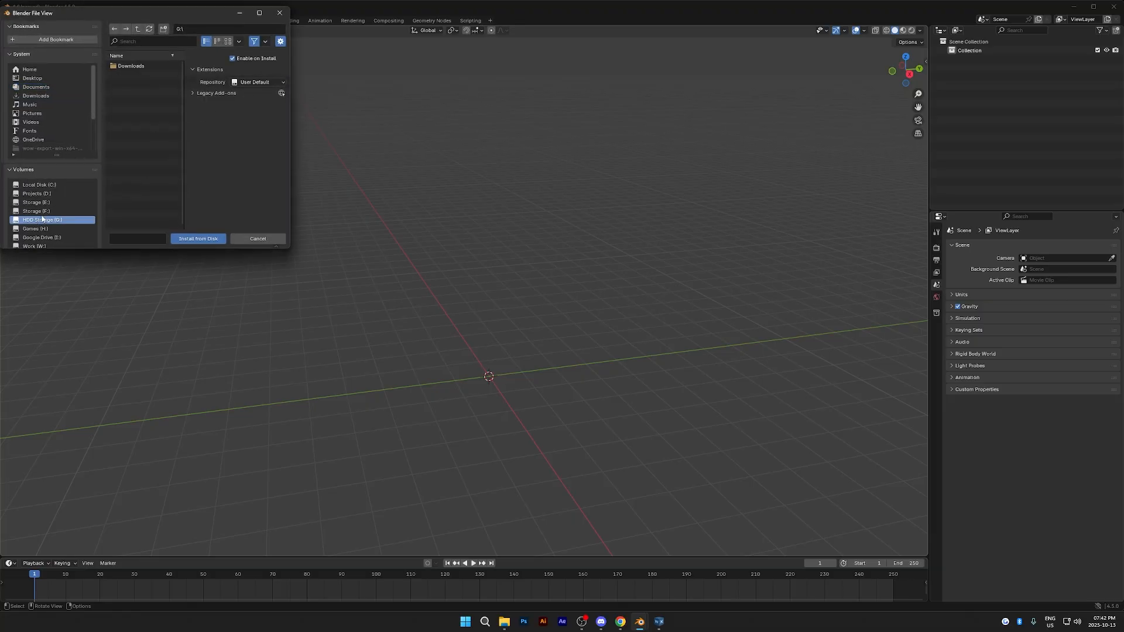
double_click(150, 66)
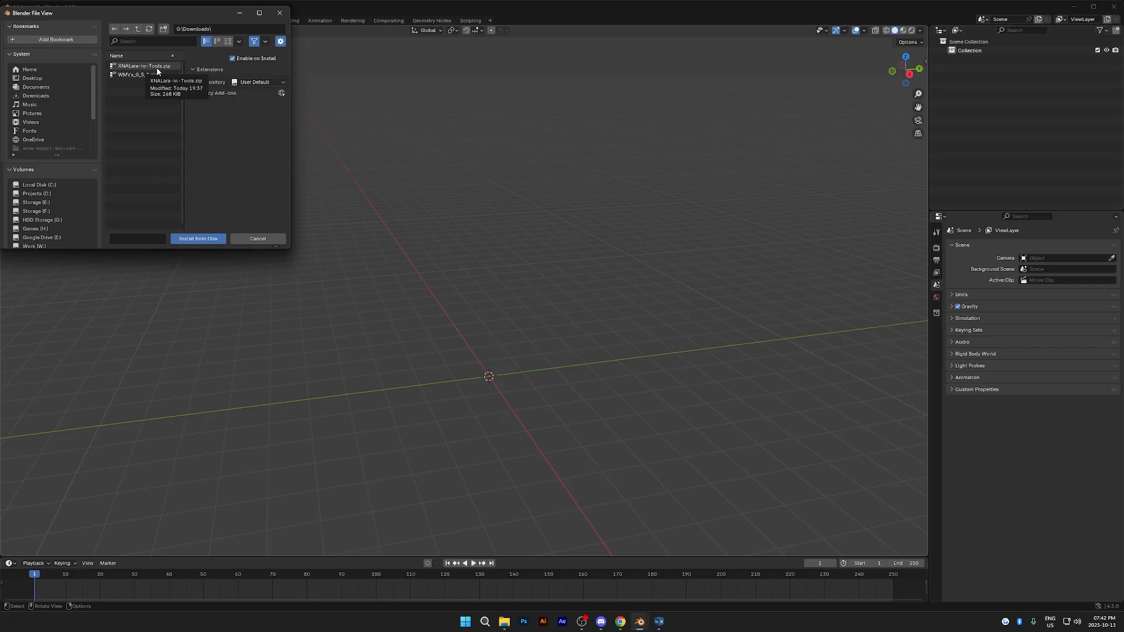
click(157, 66)
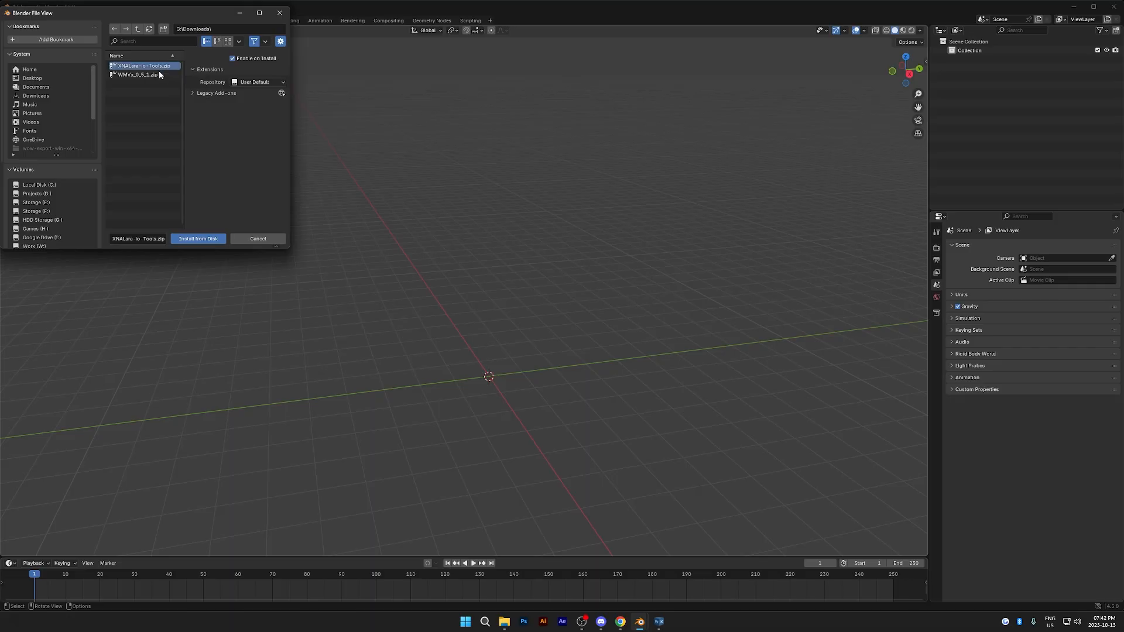
click(208, 245)
- Make sure the XNALara-io-Tools add-on is enabled and close the preferences
click(119, 26)
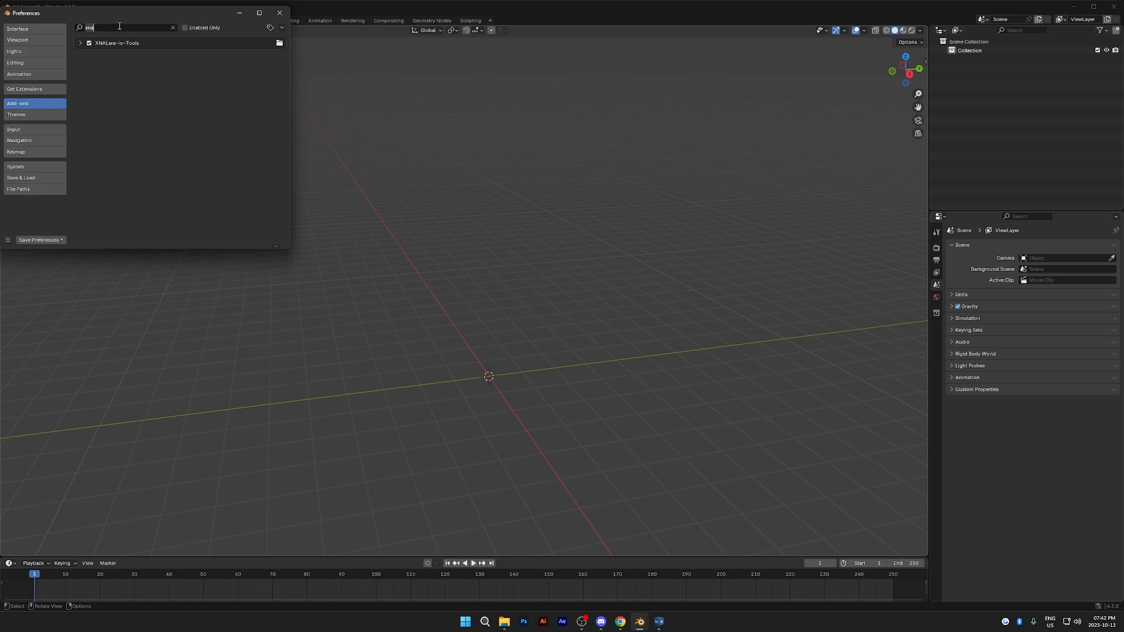
click(89, 45)
click(89, 43)
click(89, 44)
click(279, 12)
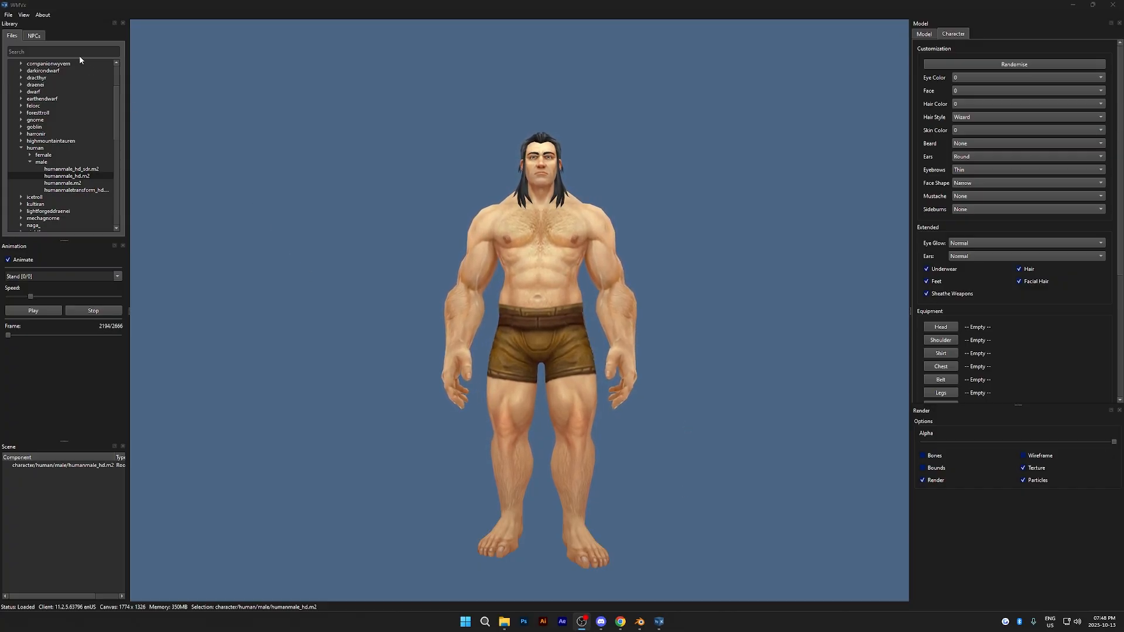
- Switch to WMVx, start a 3D export of the human male character and browse to HDD Storage (G:) for the output
click(8, 15)
click(30, 100)
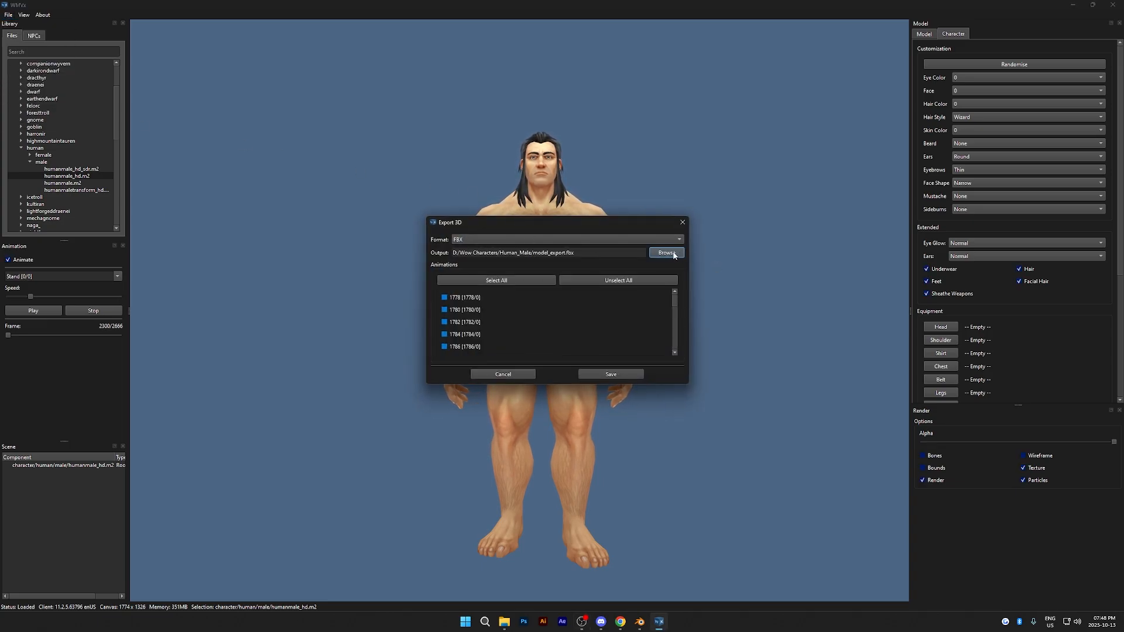
click(672, 253)
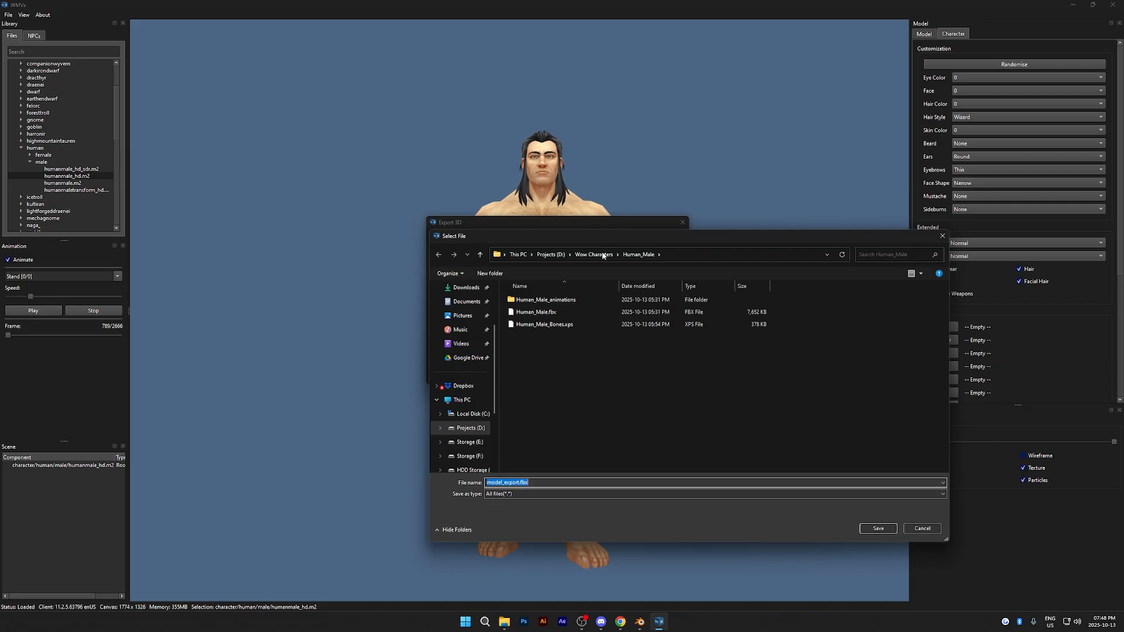
scroll(469, 433, down, 1)
click(473, 429)
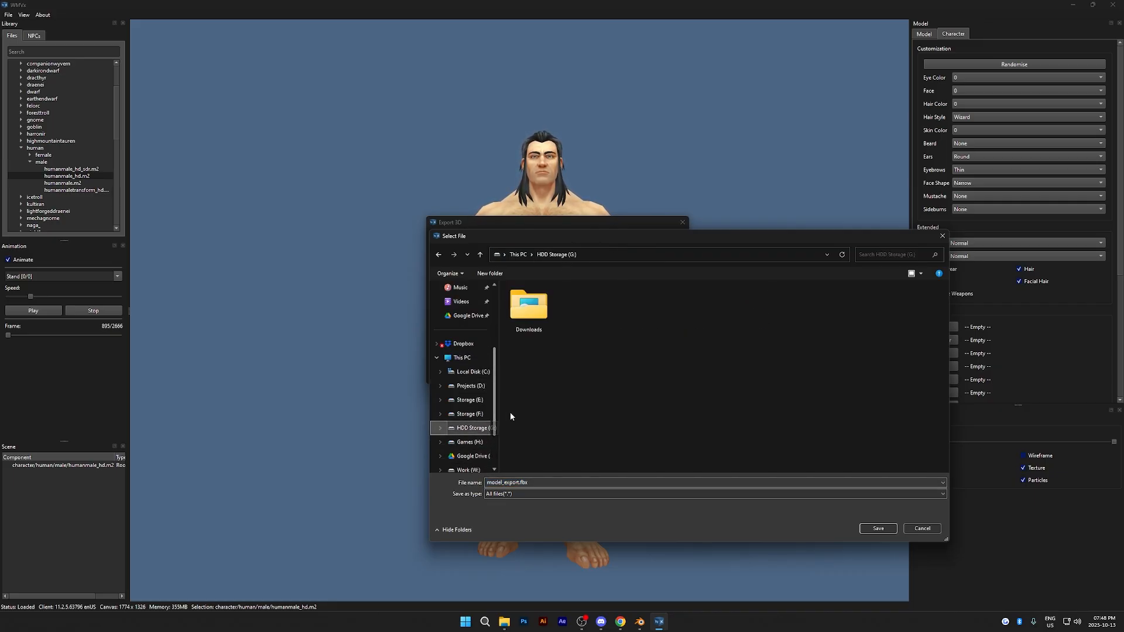
- Create a folder named Human on the HDD Storage (G:) drive and open it
right_click(598, 400)
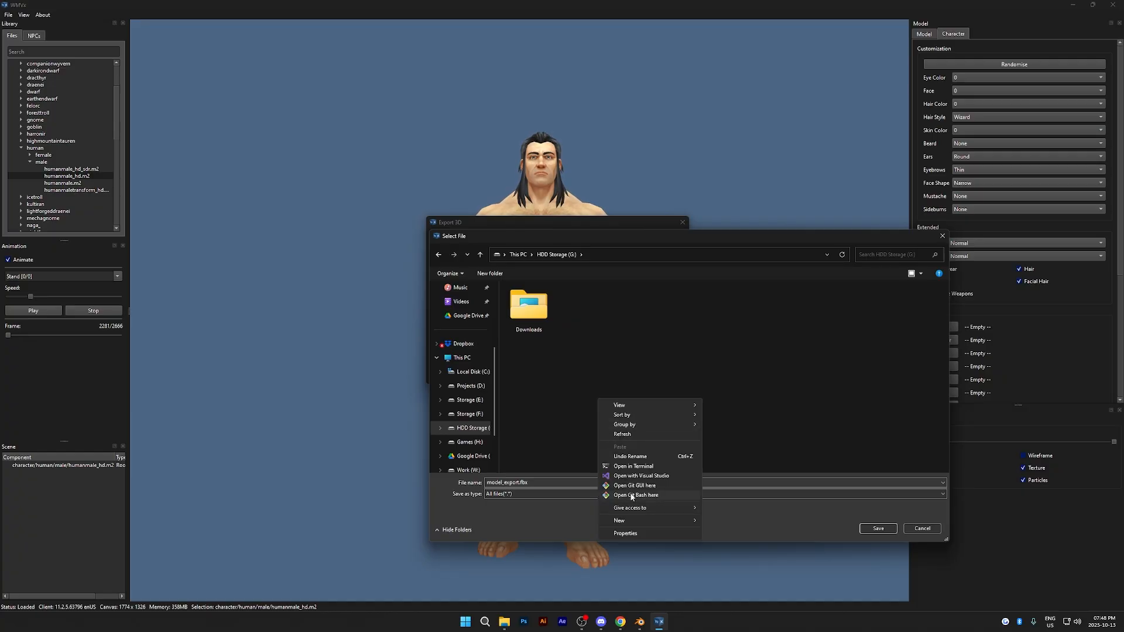
mouse_move(673, 520)
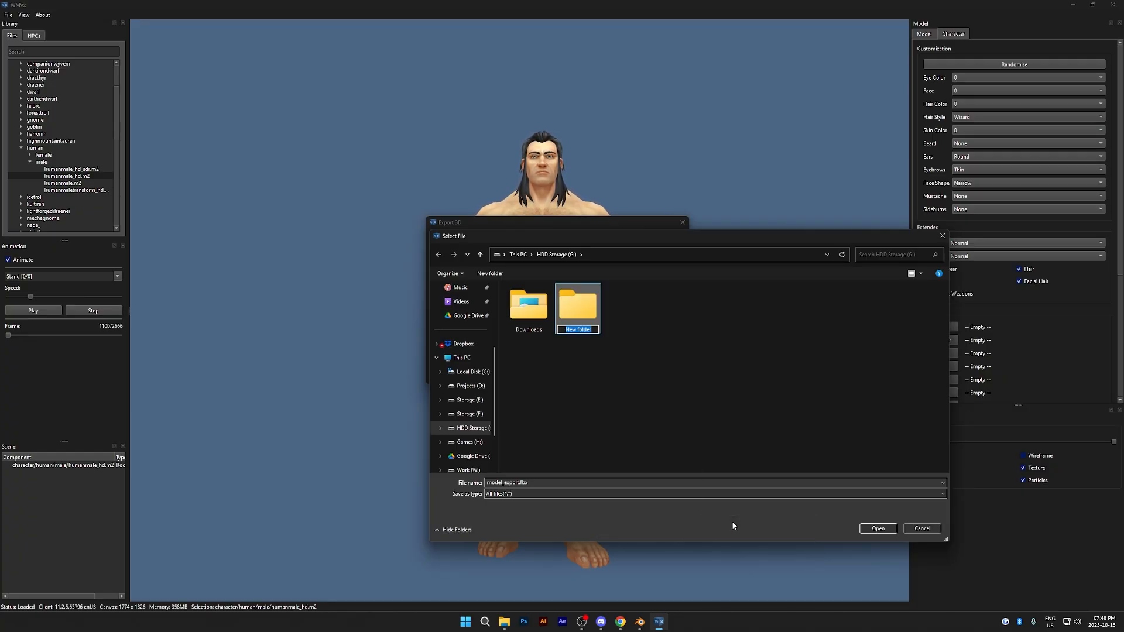
key(Caps_Lock)
text(Human)
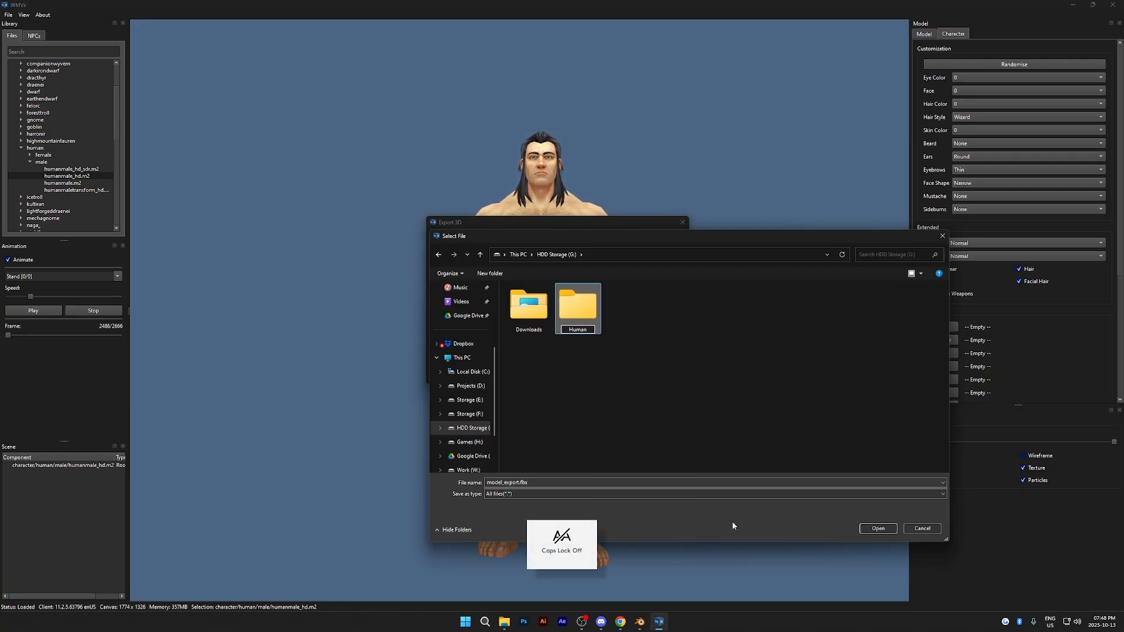
key(Return)
double_click(577, 322)
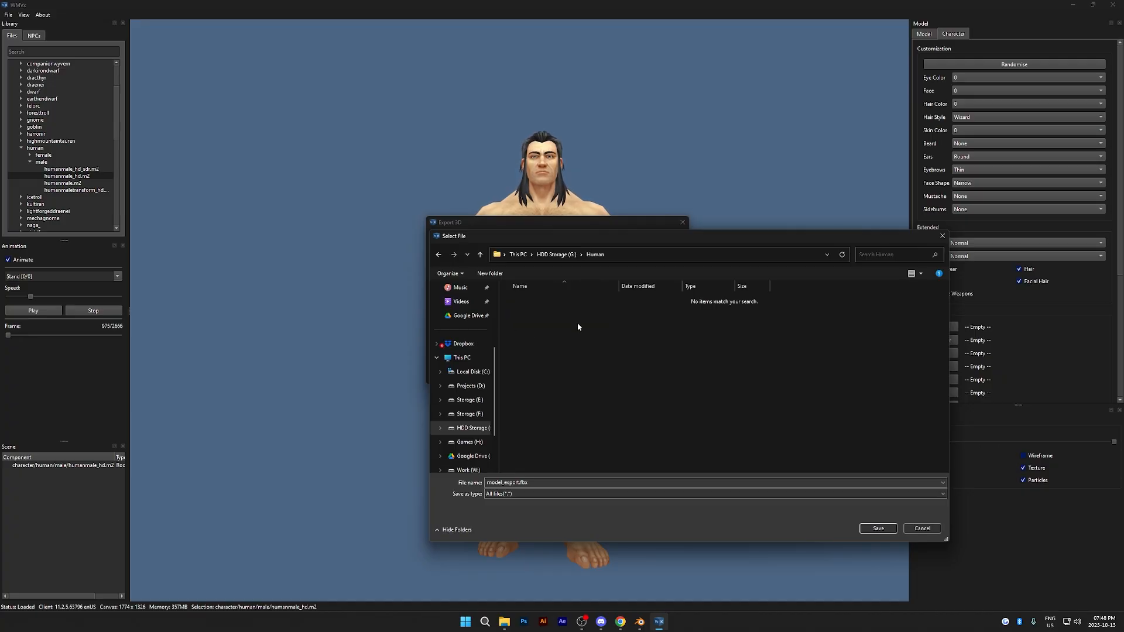
- Set the export file name to Human_Male.fbx
click(519, 482)
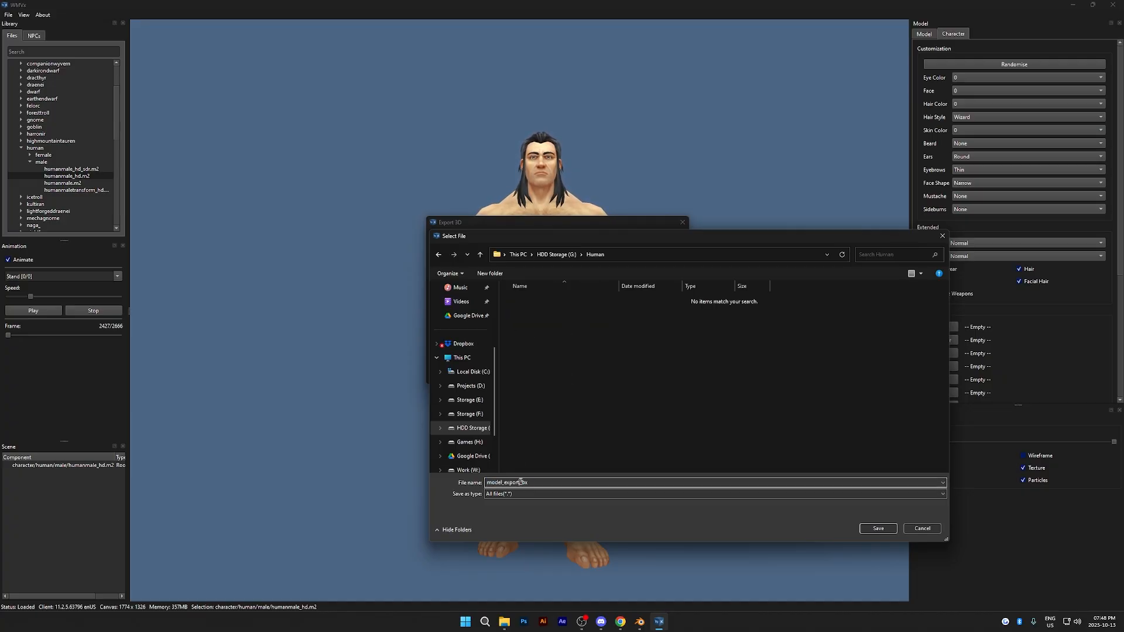
double_click(521, 482)
key(Caps_Lock)
text(Hu)
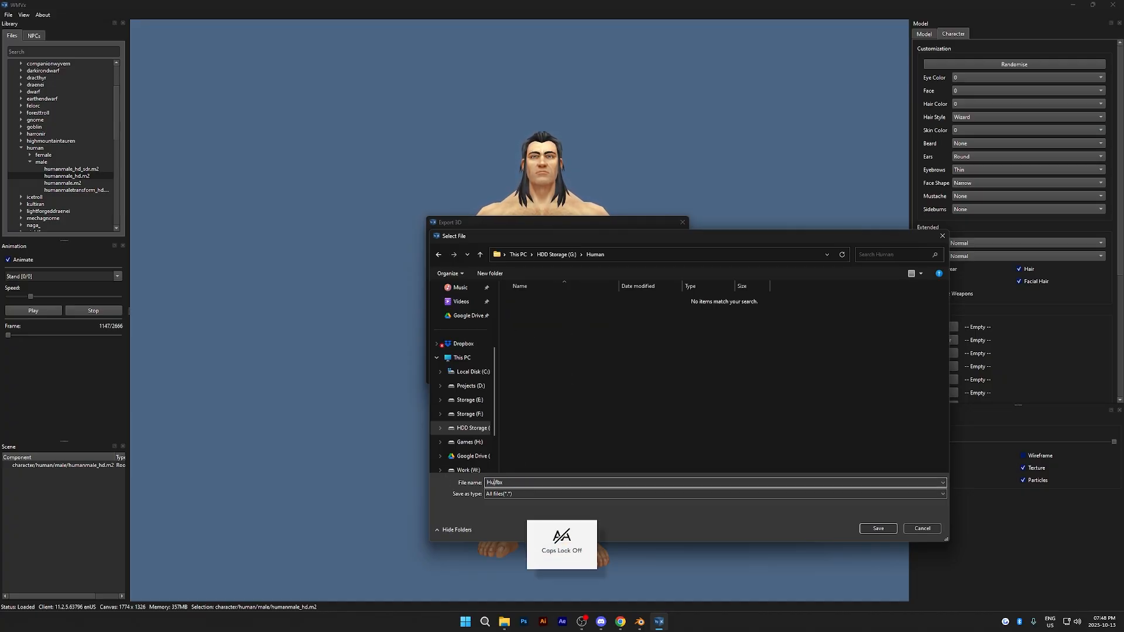
text(man_Male)
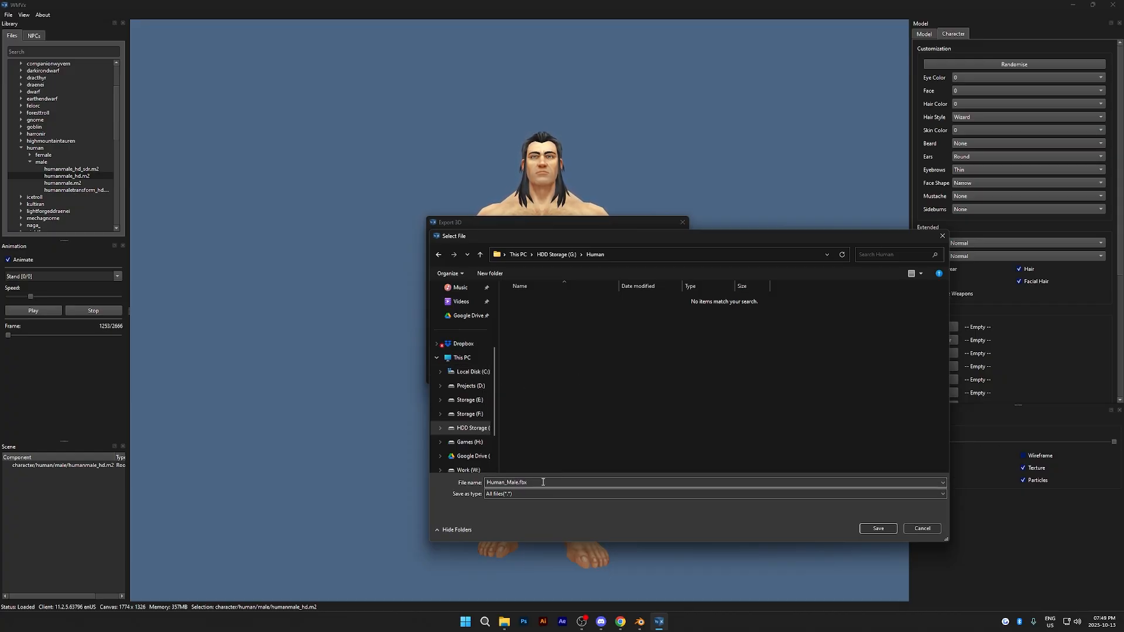
- Confirm Human_Male.fbx in the Human folder as the output, select all animations and save the FBX export
key(ctrl+a)
click(574, 486)
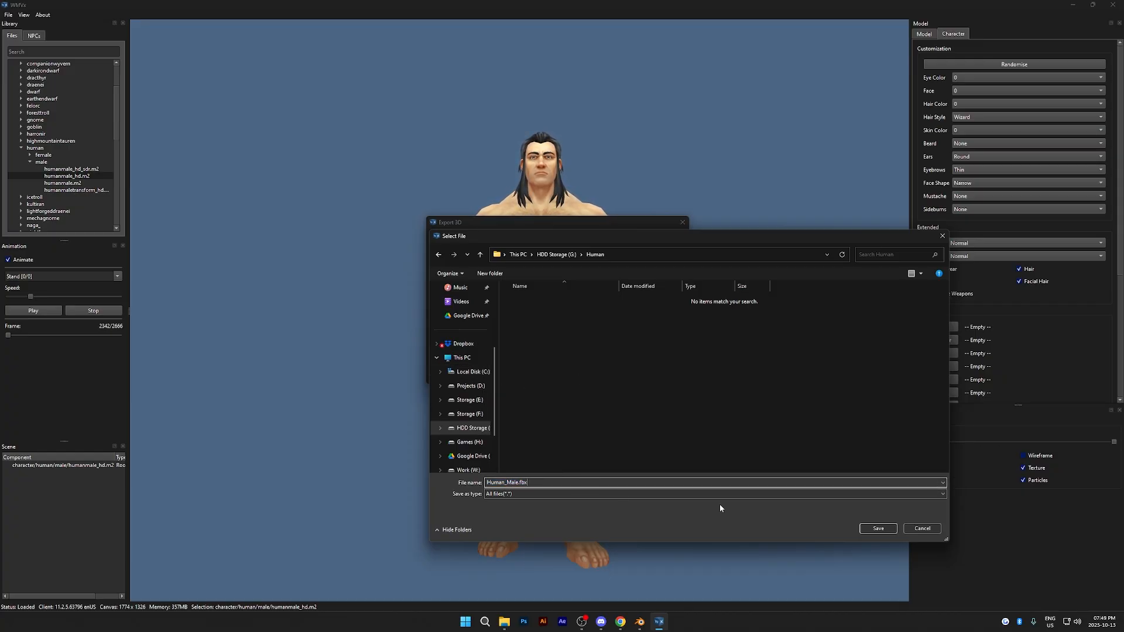
click(885, 528)
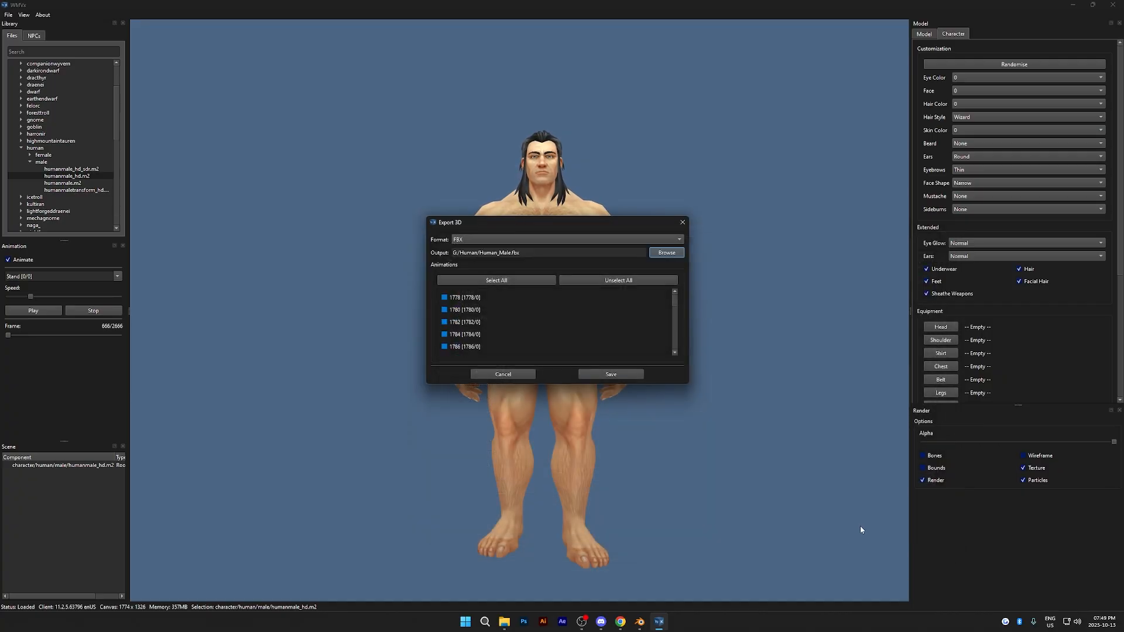
click(539, 281)
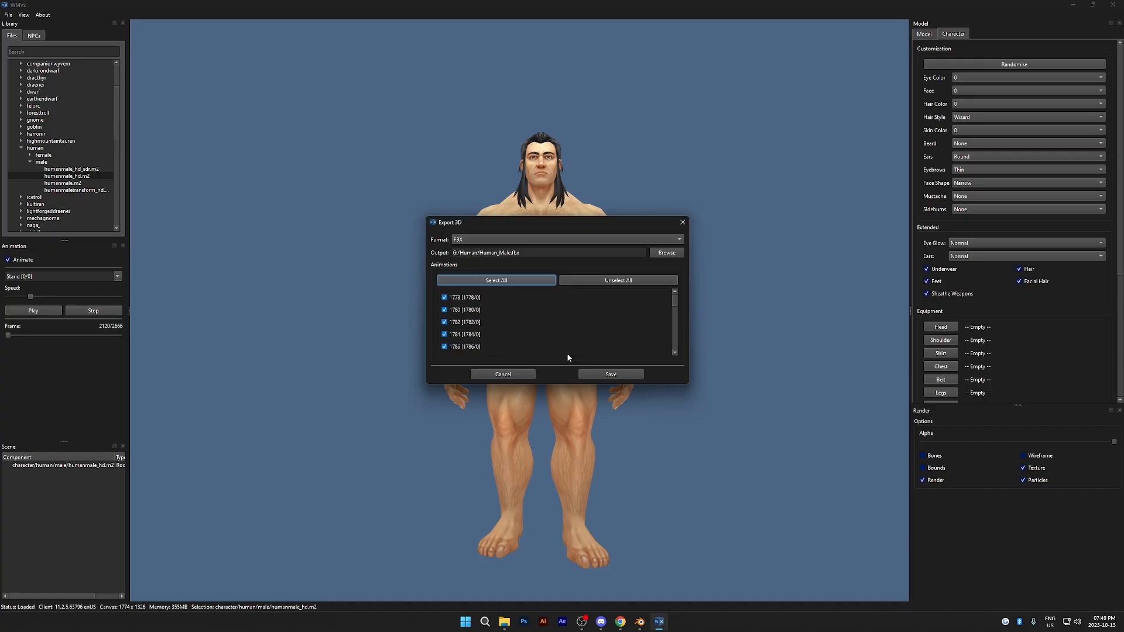
click(606, 376)
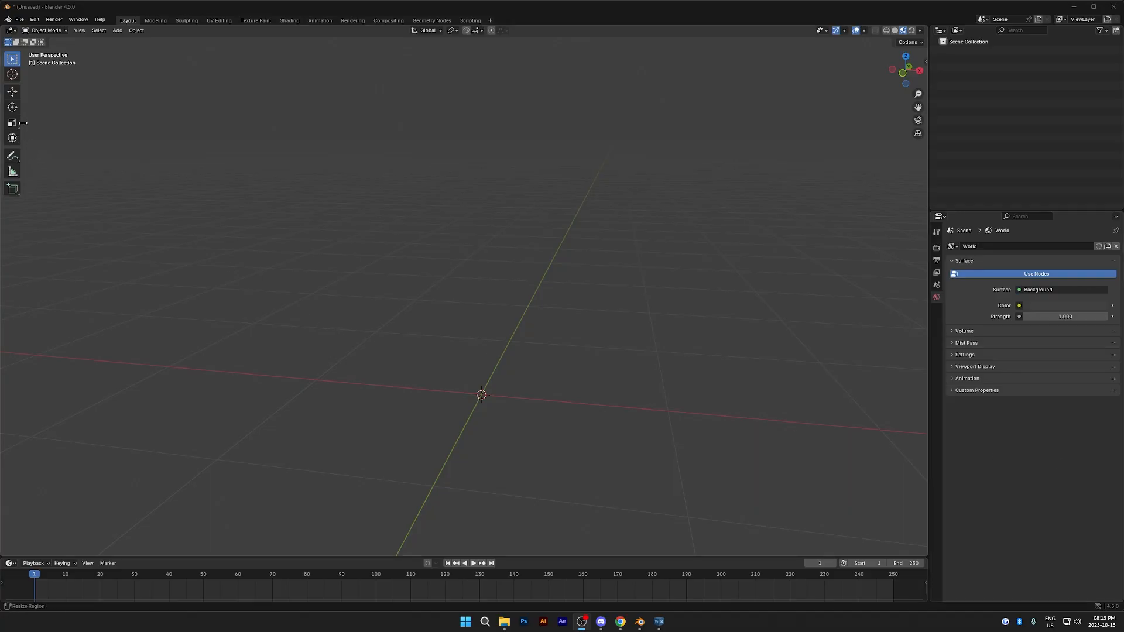
- Switch to Blender and import Human_Male.fbx from G:\Human as FBX
click(19, 19)
mouse_move(43, 147)
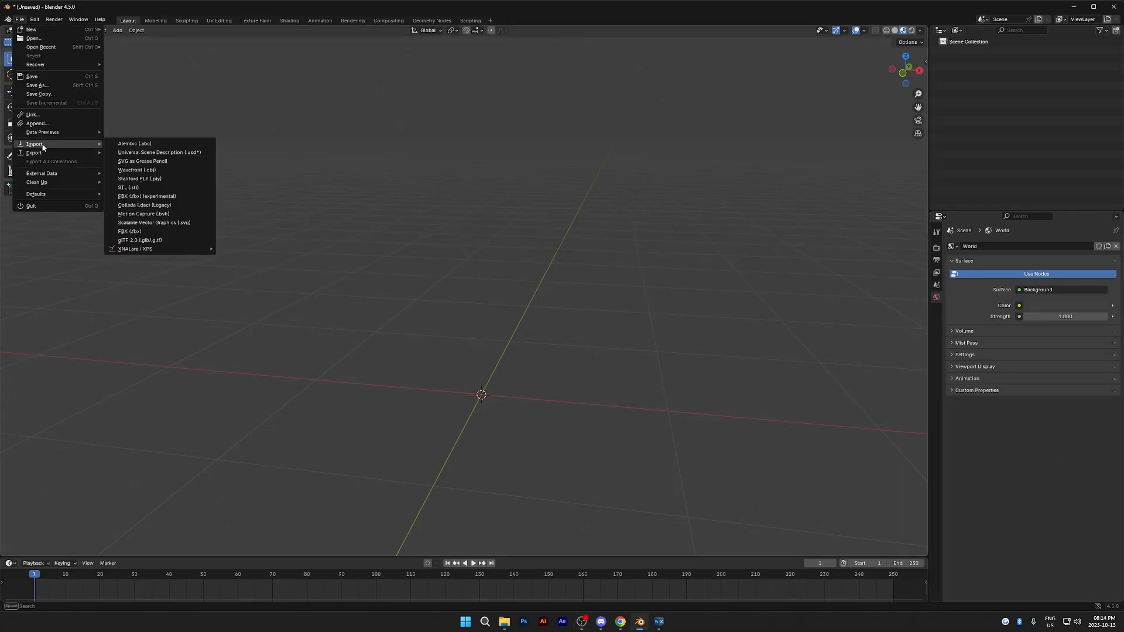
click(185, 232)
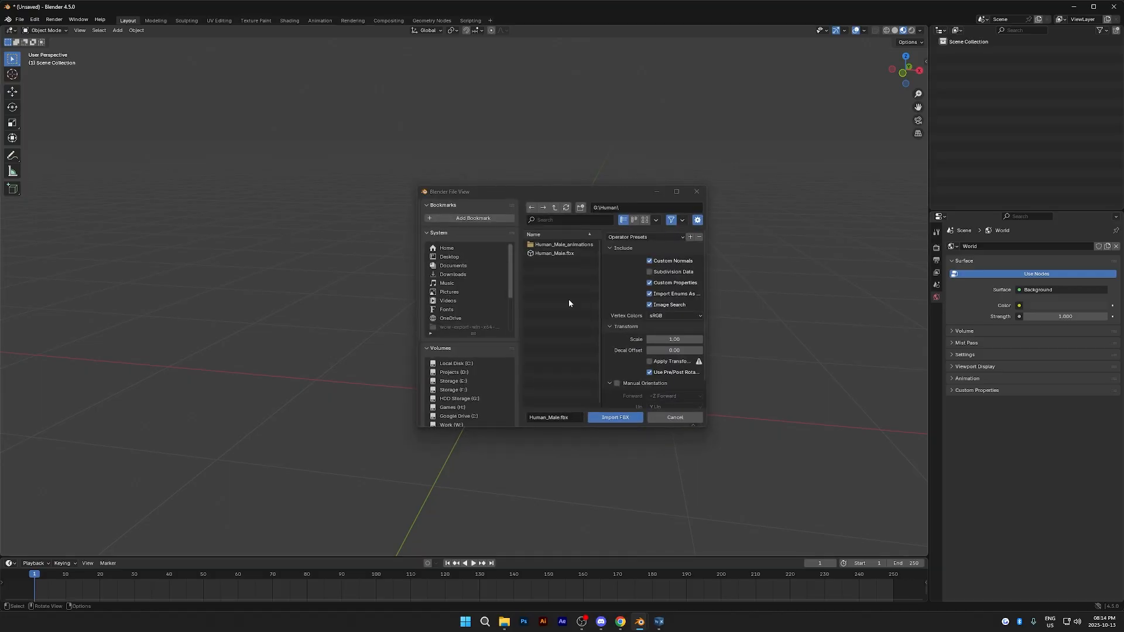
click(565, 254)
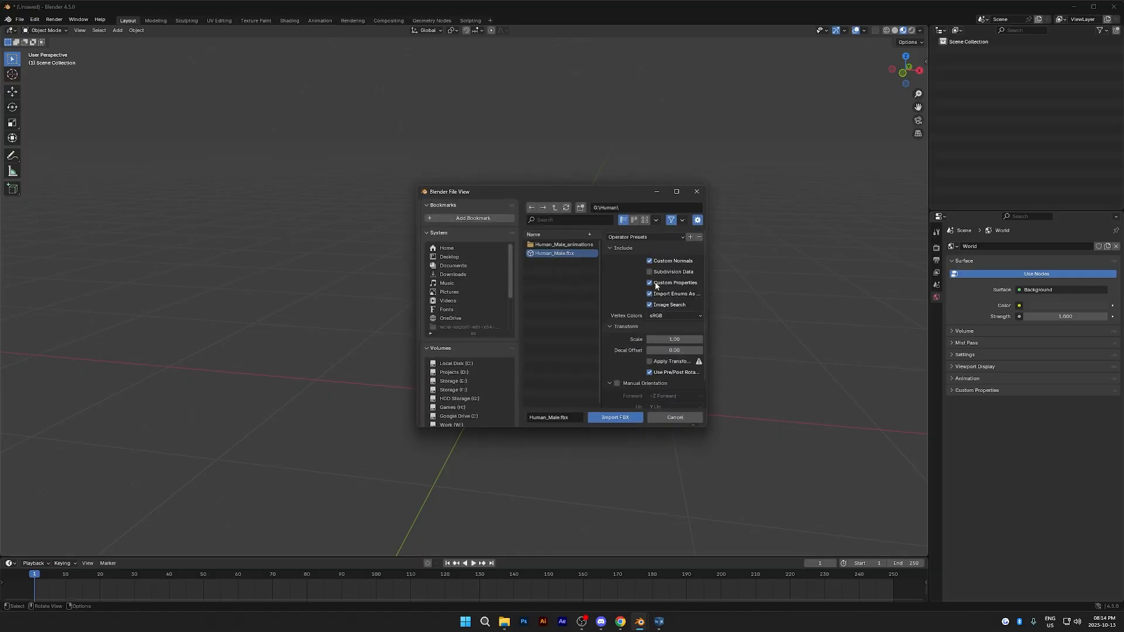
click(620, 417)
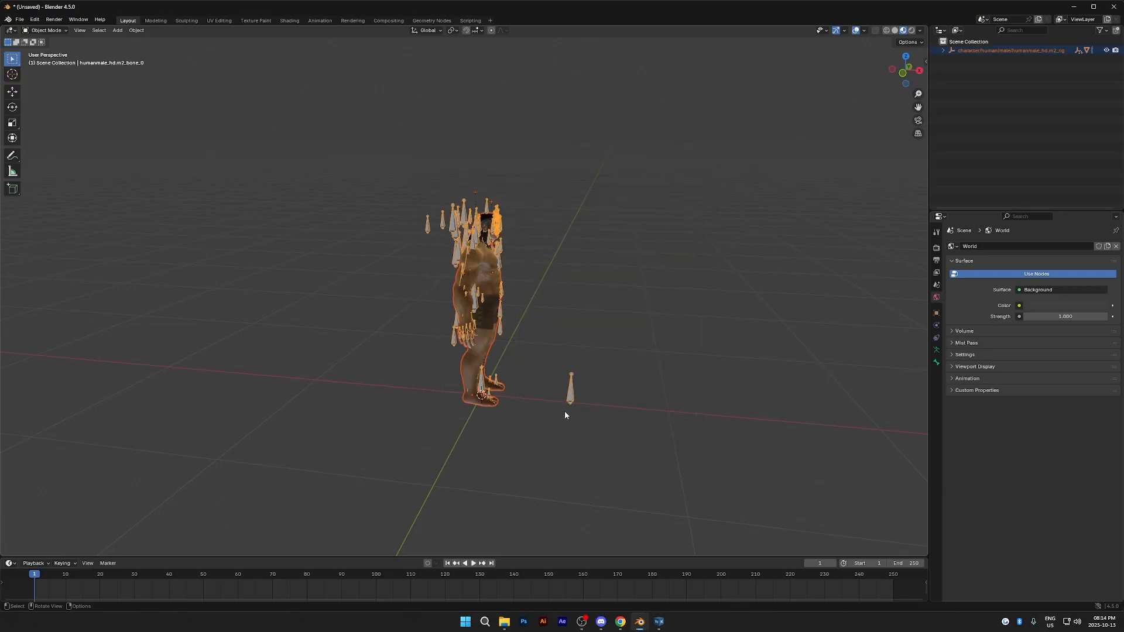
- Compare the imported character in Solid and Material Preview shading, and deselect everything
click(895, 30)
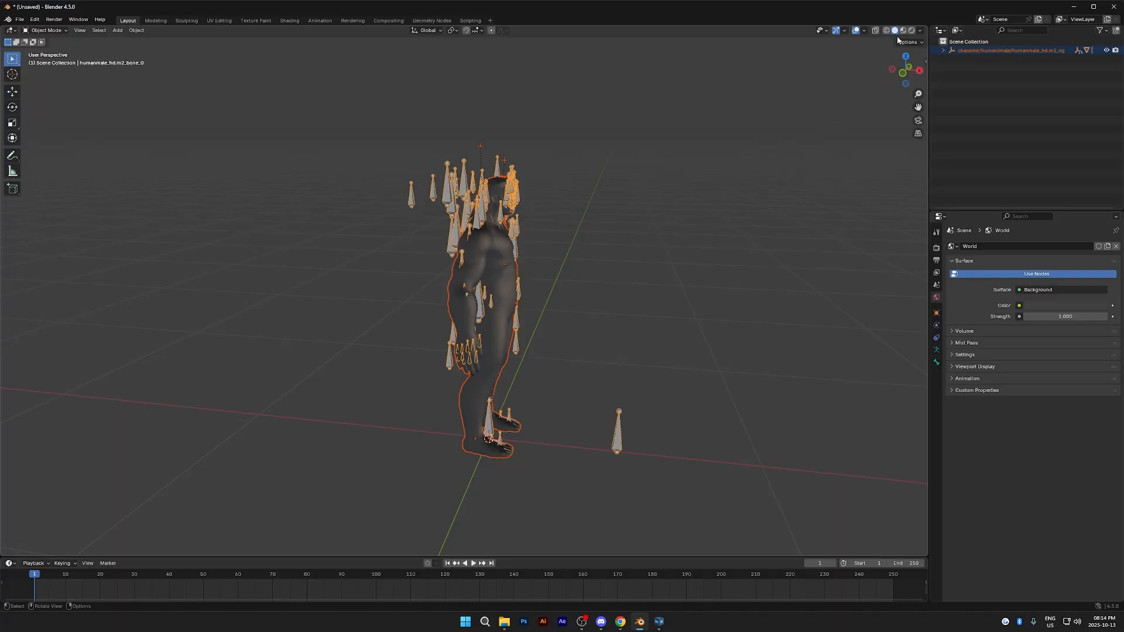
click(904, 34)
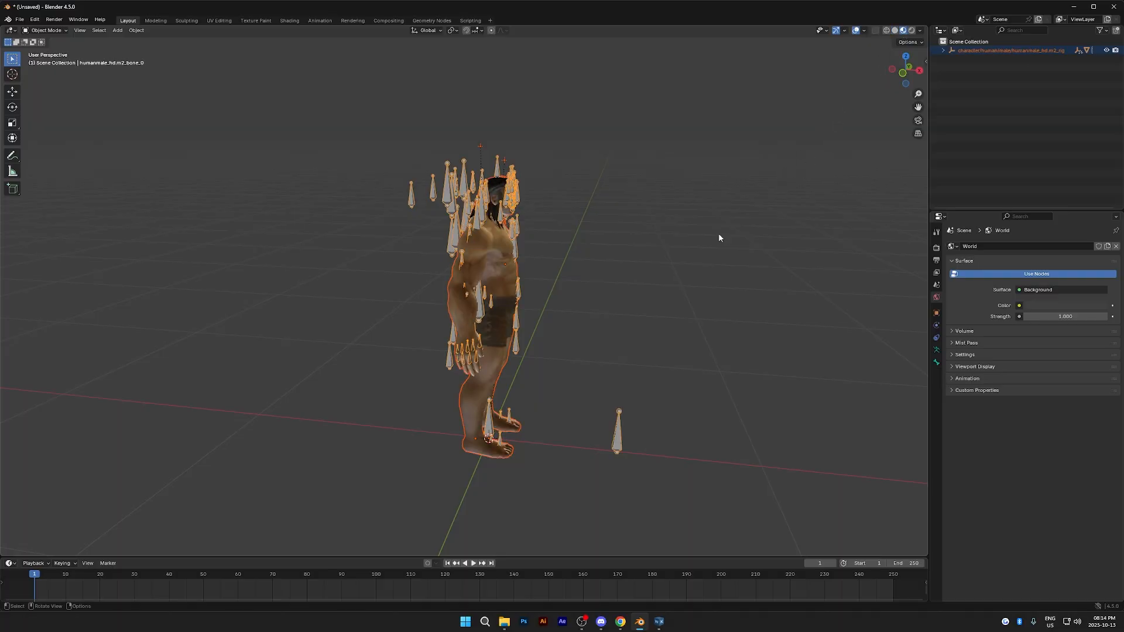
scroll(613, 291, up, 1)
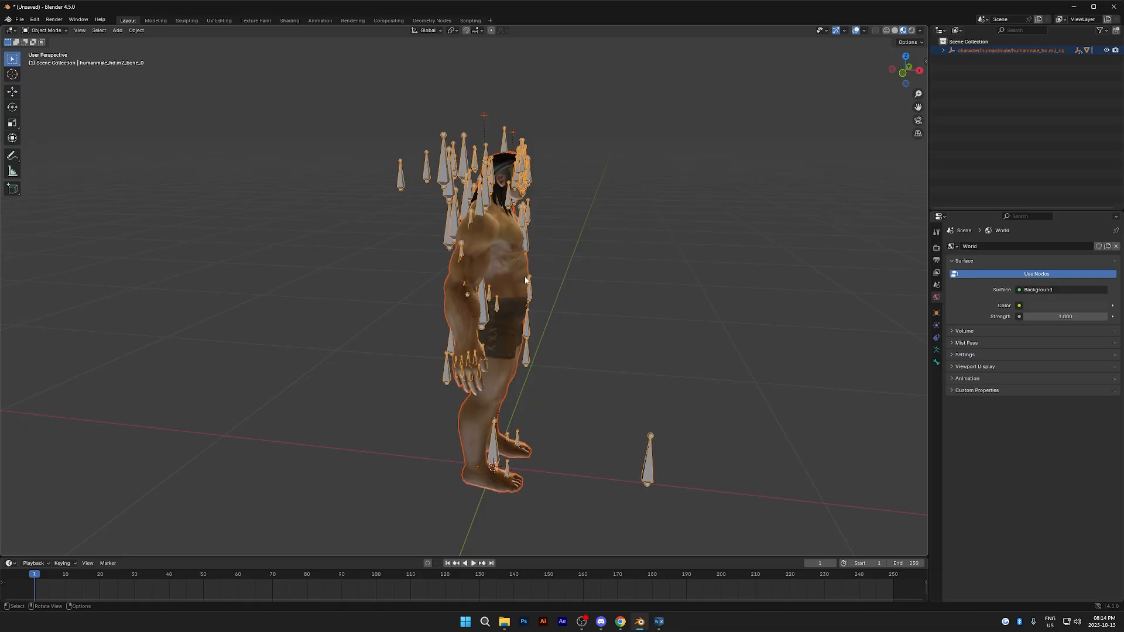
middle_drag(544, 297, 556, 320)
click(689, 321)
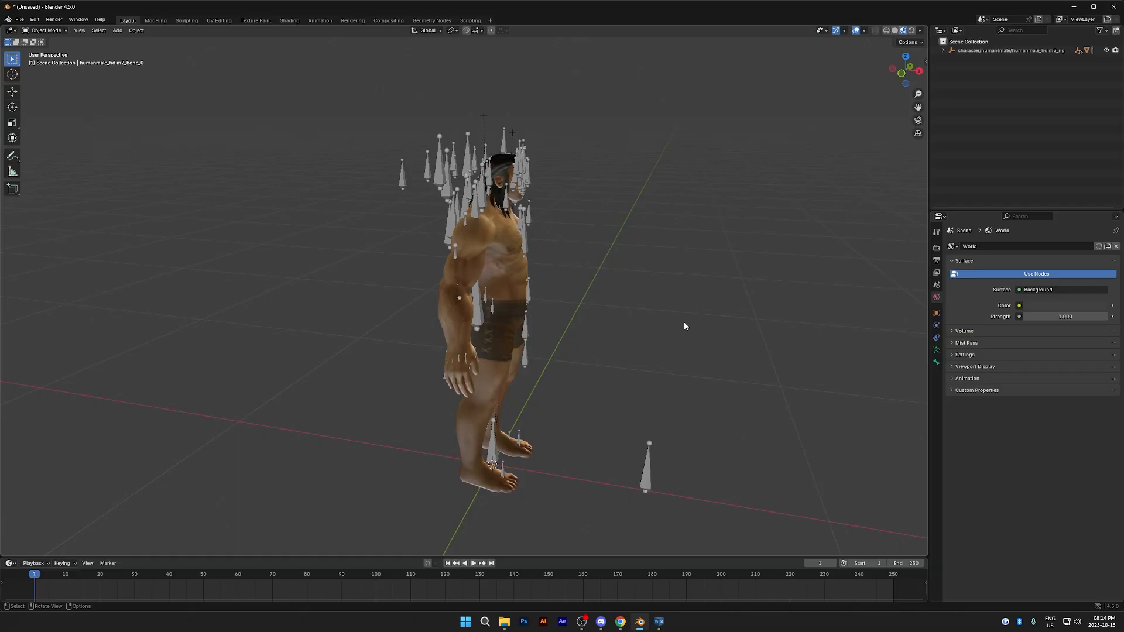
- Rotate the whole imported character and its rig by -90 degrees about the global Z axis
key(a)
key(r)
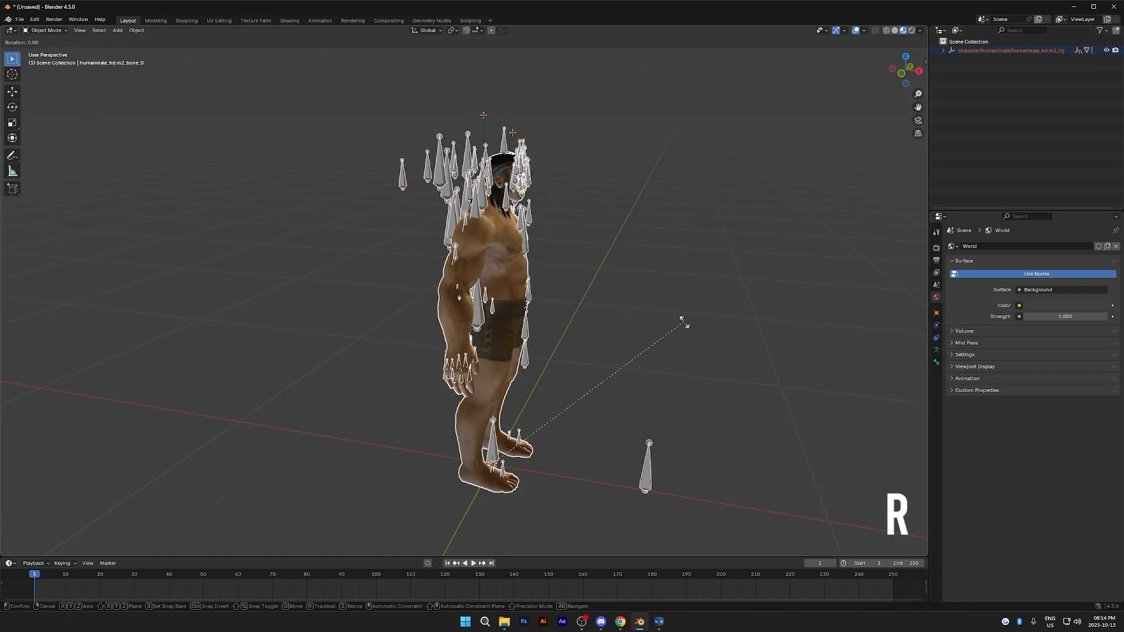
key(z)
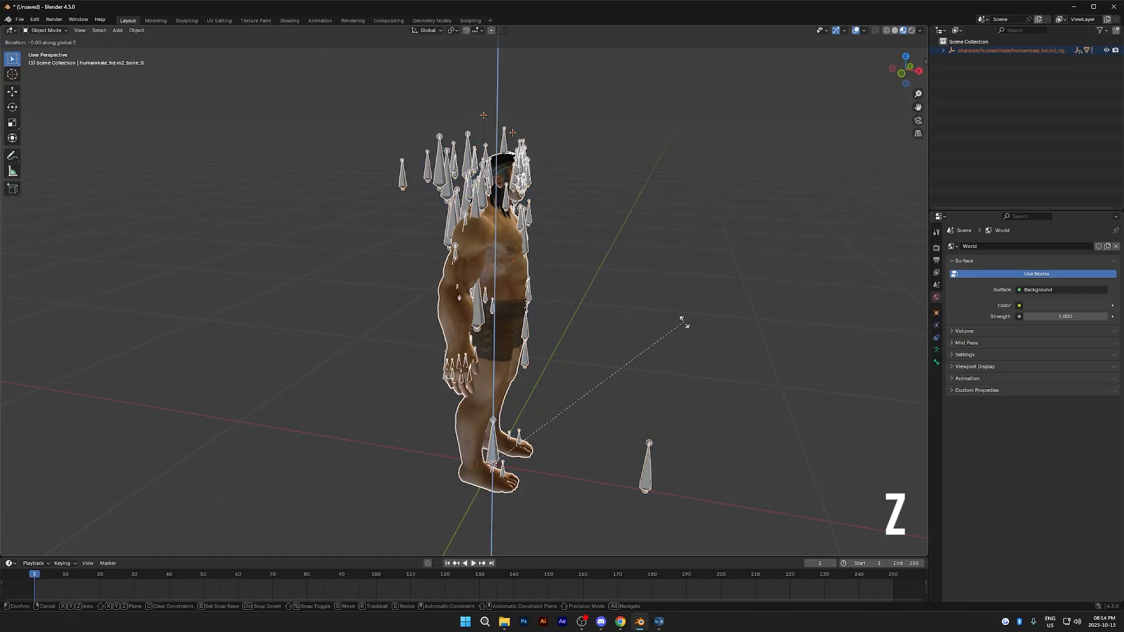
text(-90)
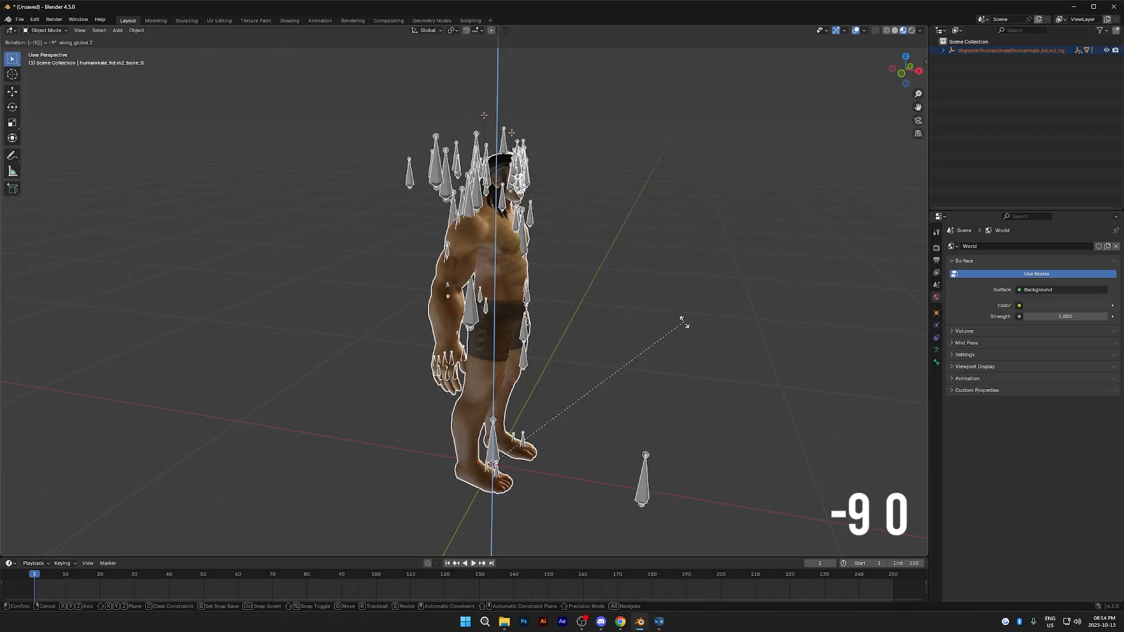
click(684, 322)
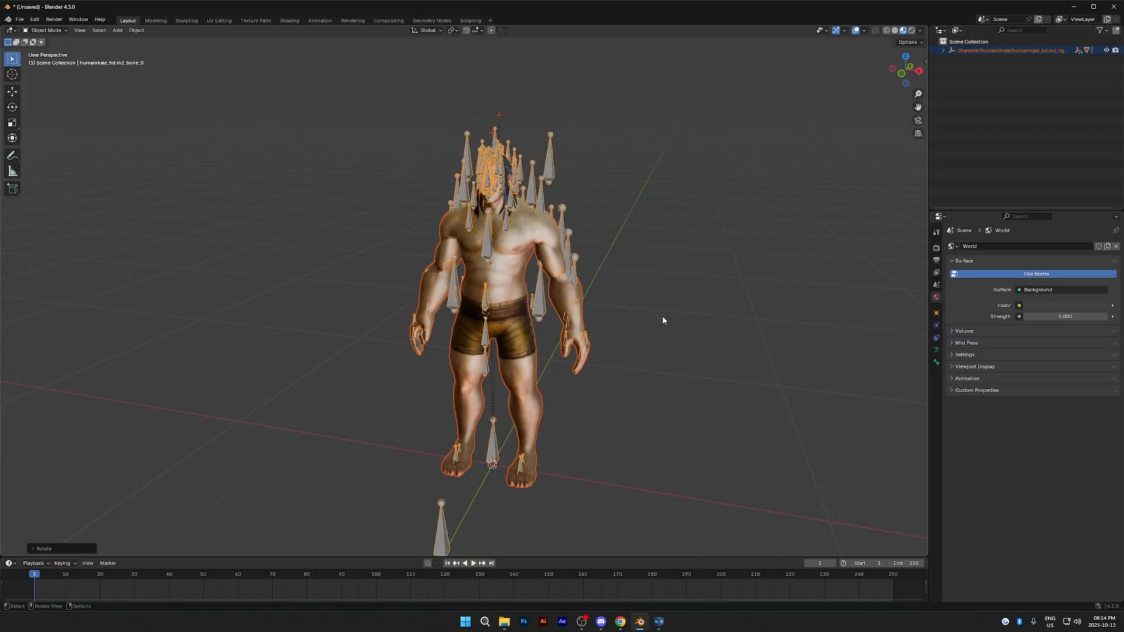
click(703, 300)
- Clear the parent of the armature and of the character mesh, keeping their transformations
middle_drag(698, 304, 703, 333)
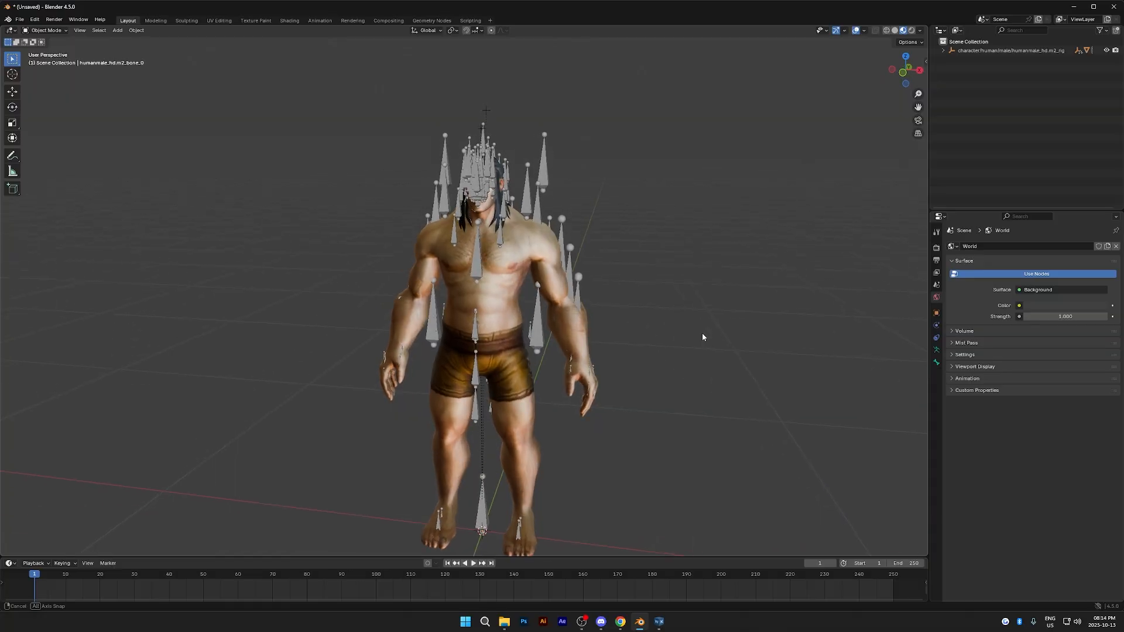
click(547, 185)
key(alt+p)
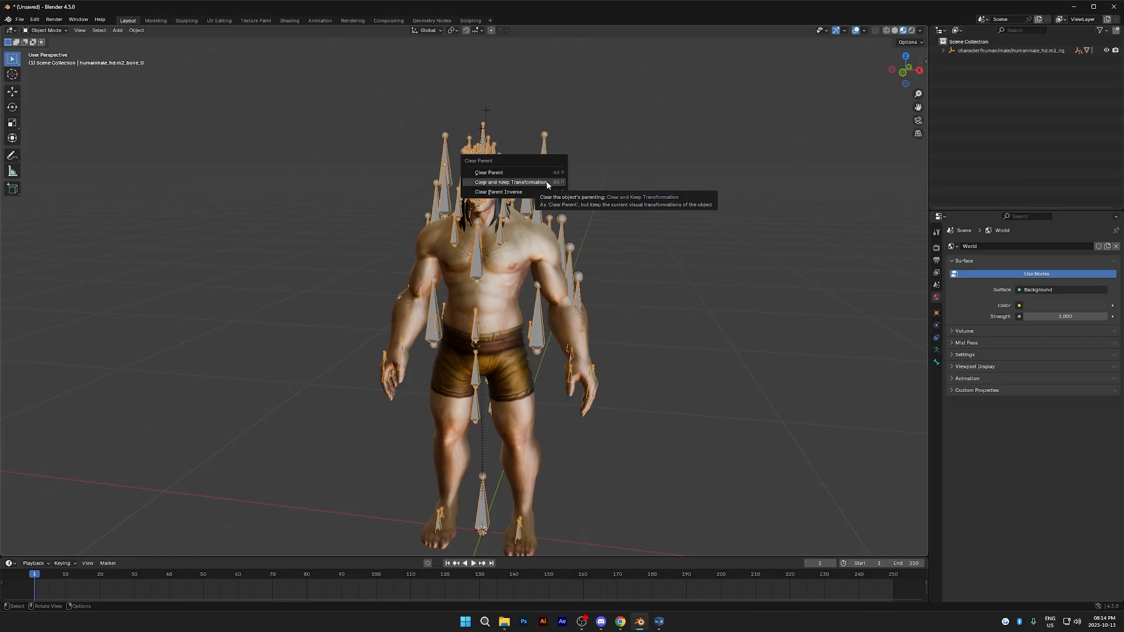
click(547, 185)
click(508, 256)
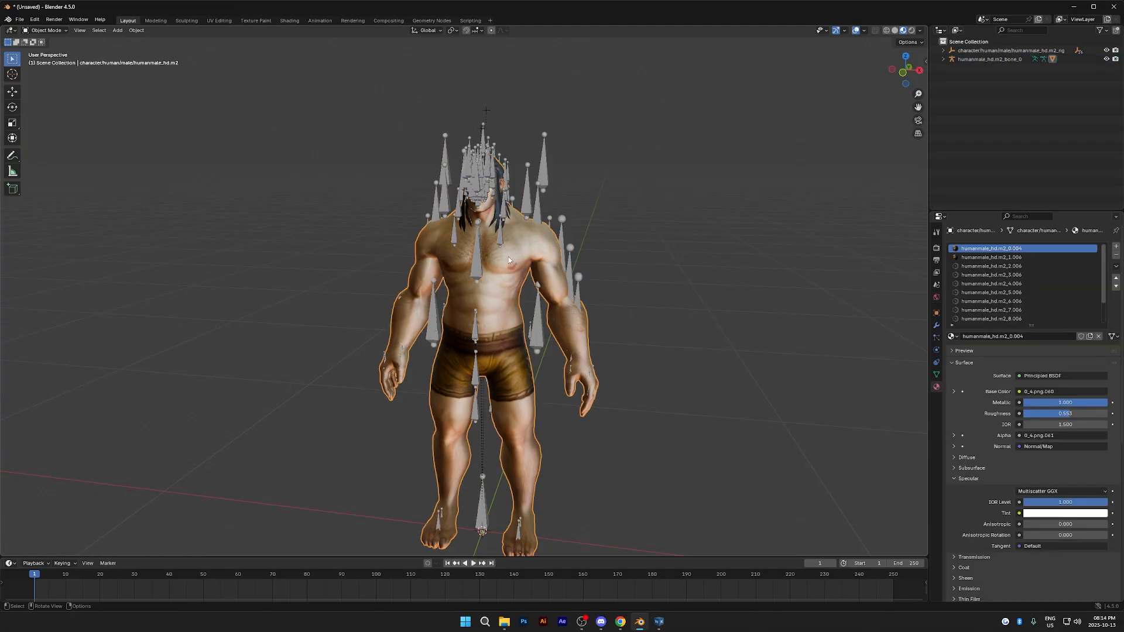
key(alt+p)
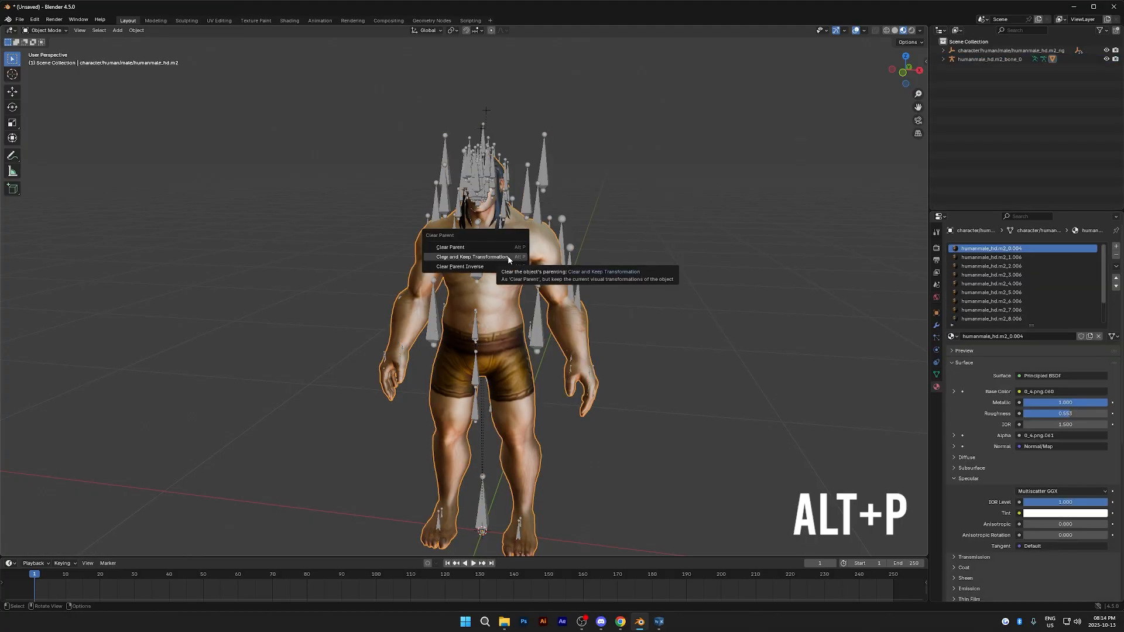
click(509, 257)
click(667, 215)
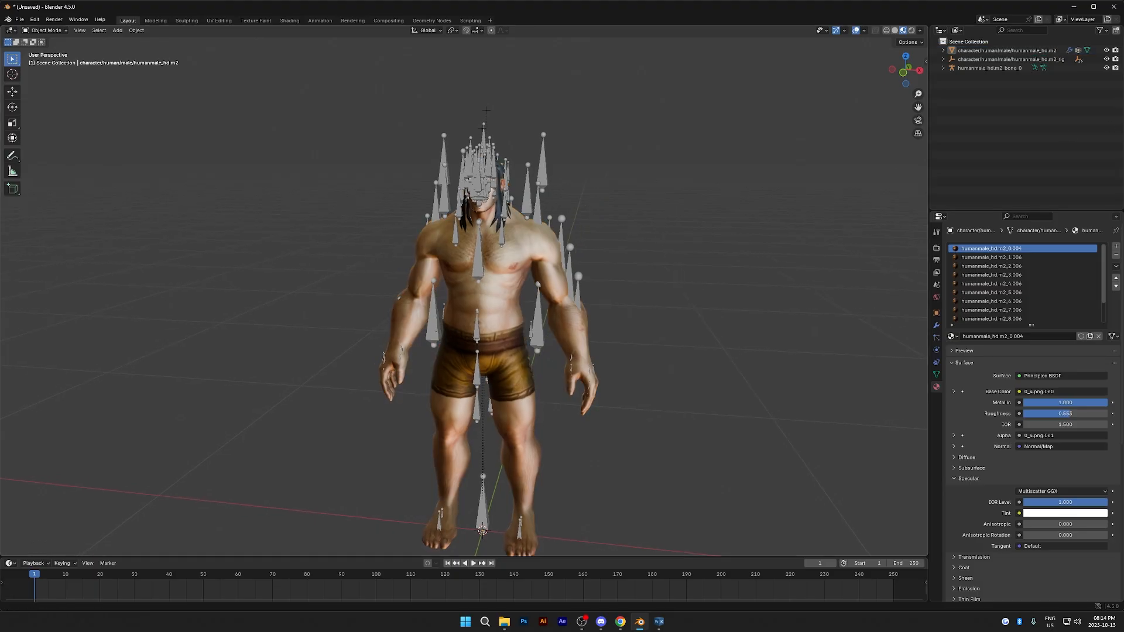
- Hide the character mesh and the armature, delete the leftover humanmale_hd.m2_rig hierarchy, and unhide both
click(1107, 59)
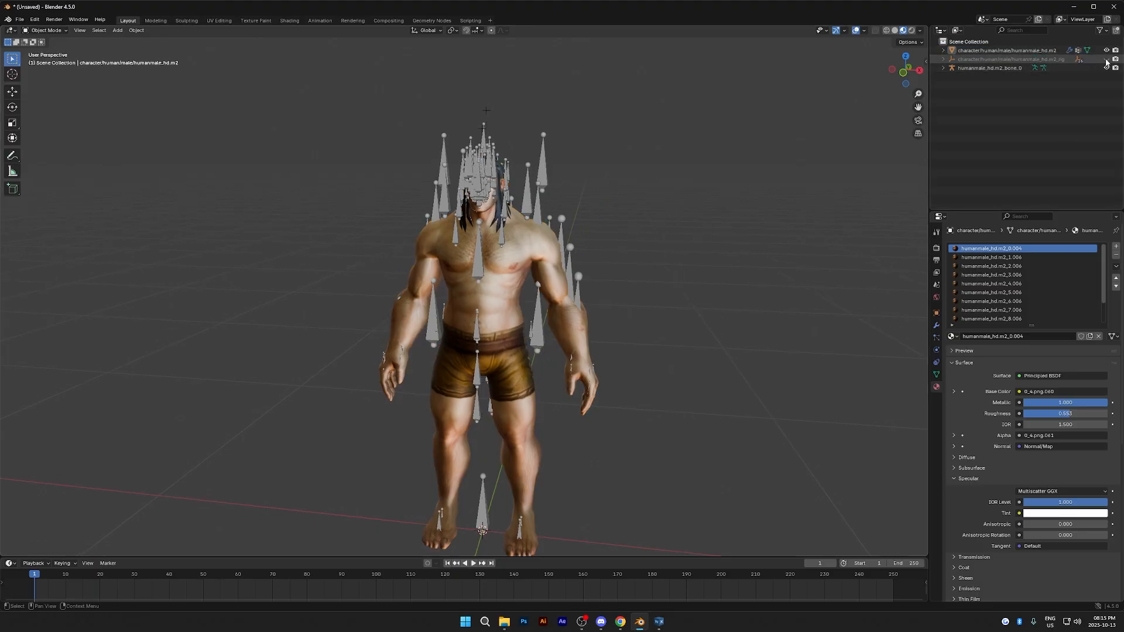
click(1107, 68)
click(1107, 59)
click(1106, 50)
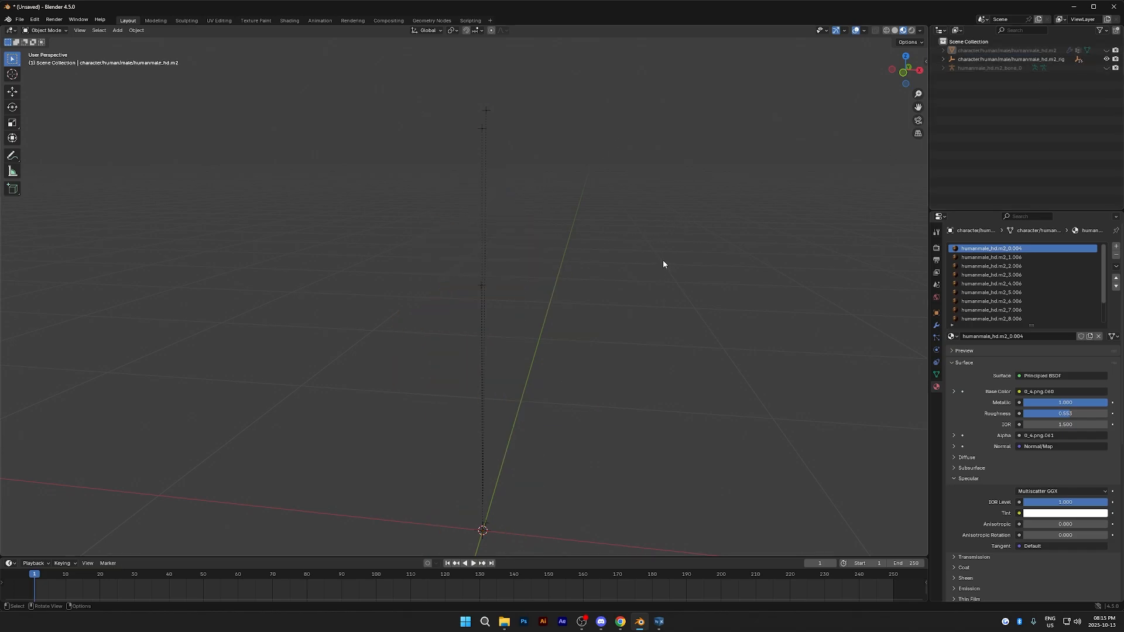
key(a)
key(Delete)
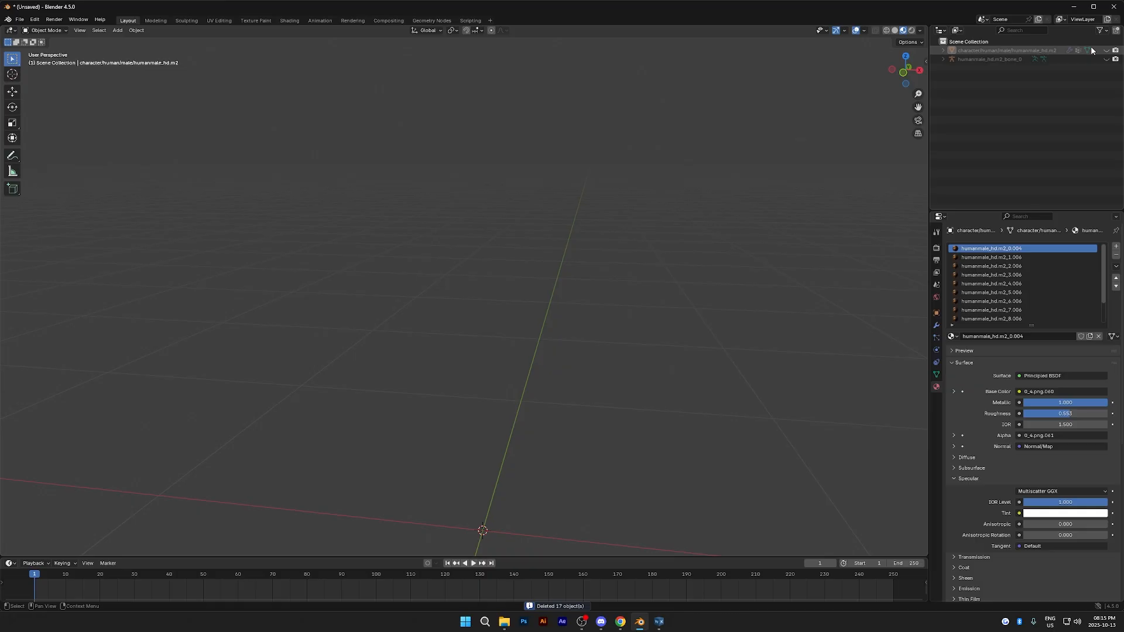
click(1106, 51)
click(1106, 59)
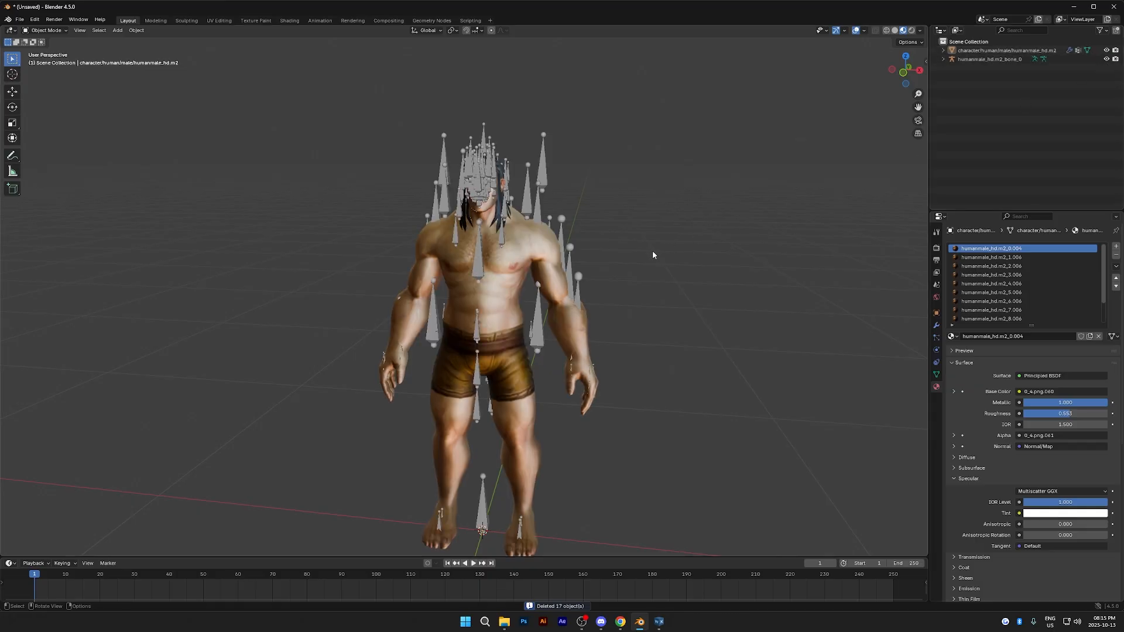
- Export the selected armature and character mesh as an XNALara/XPS model over Human_Bones.xps in G:\Human
click(546, 178)
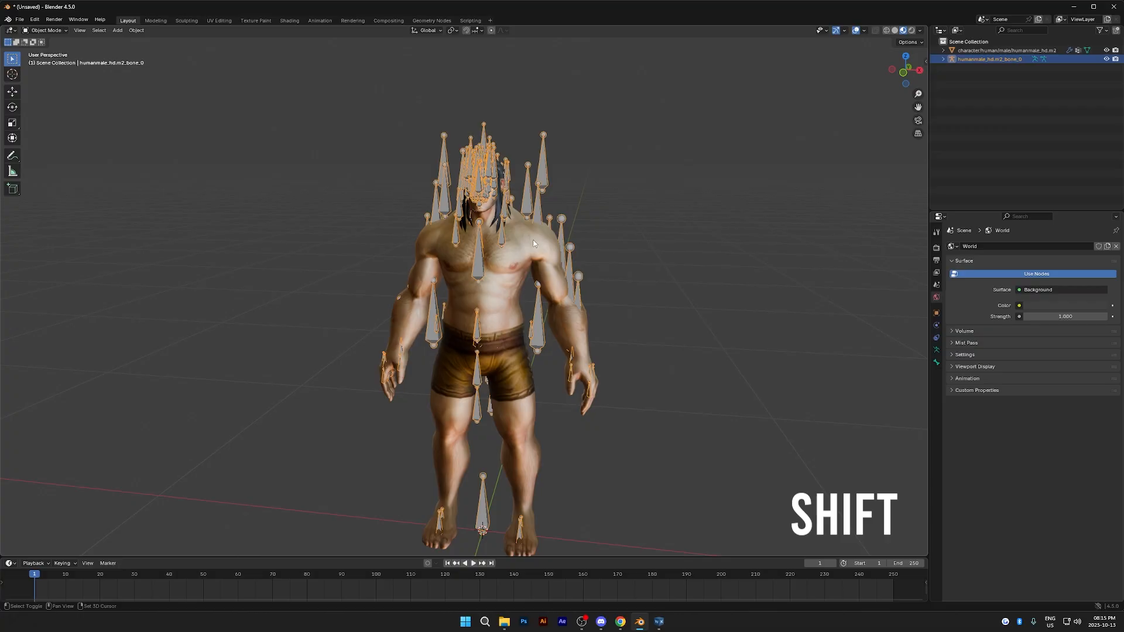
shift+click(533, 244)
click(20, 19)
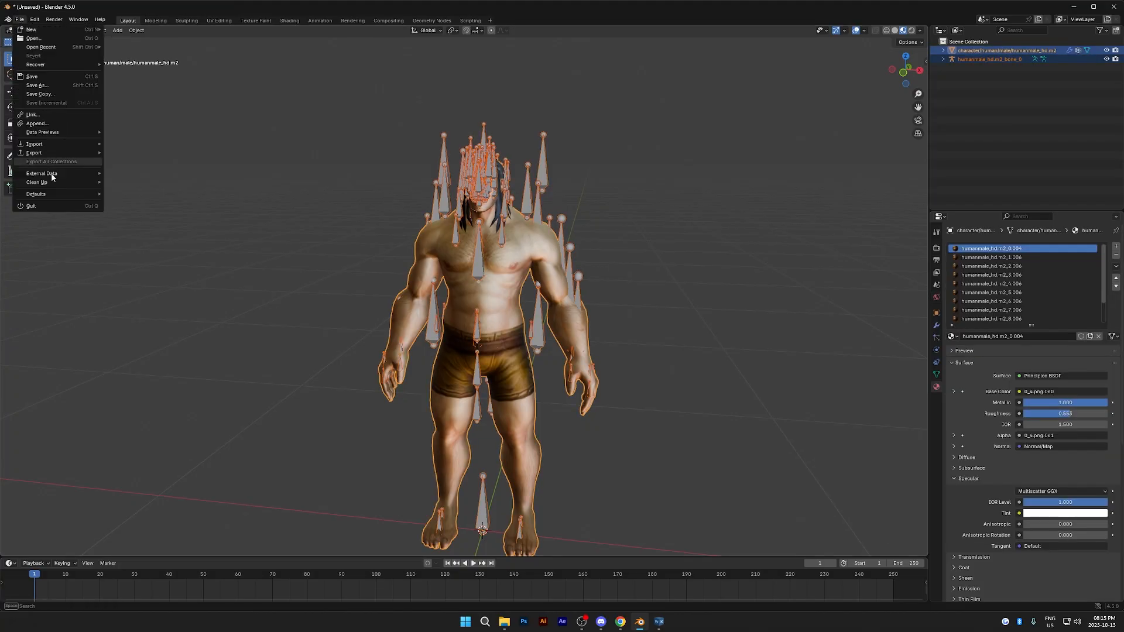
mouse_move(62, 153)
mouse_move(126, 250)
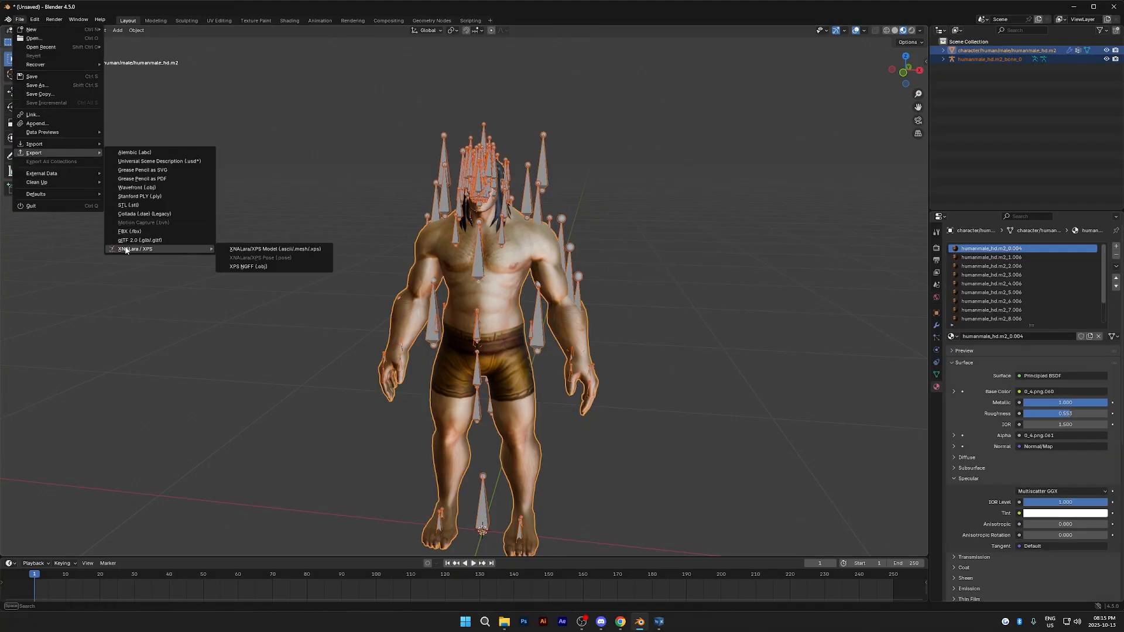
click(275, 250)
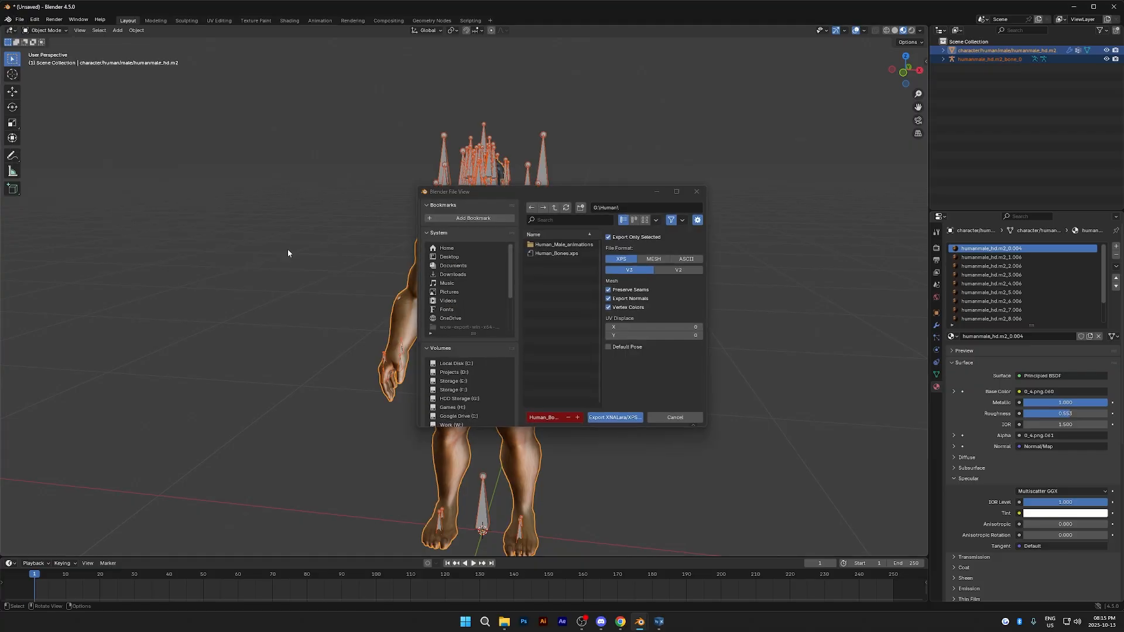
click(559, 254)
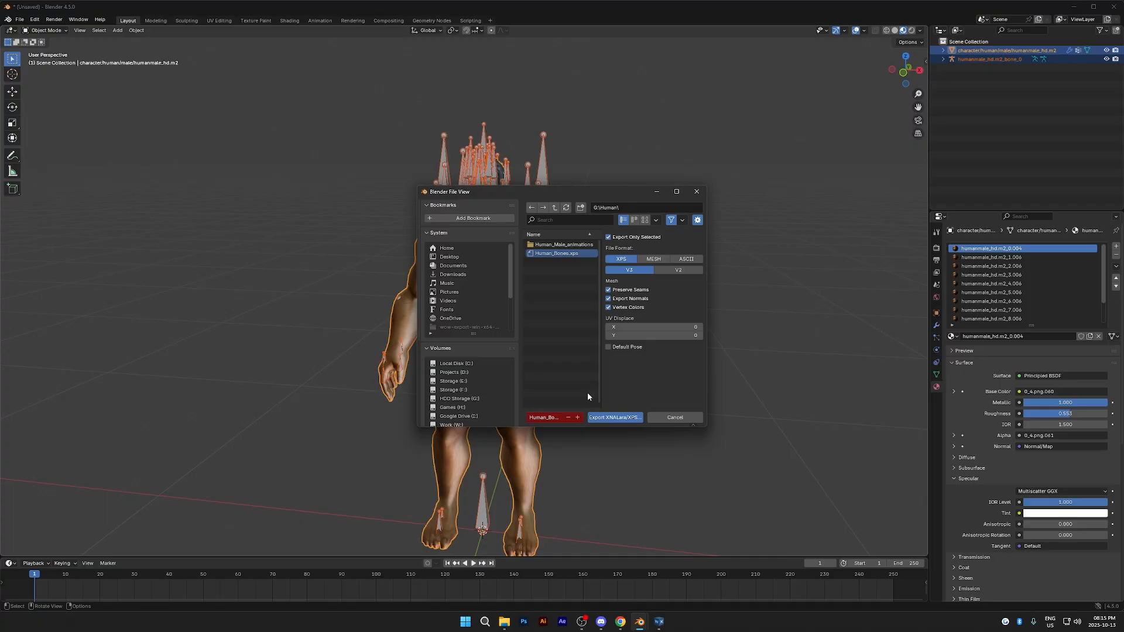
click(611, 417)
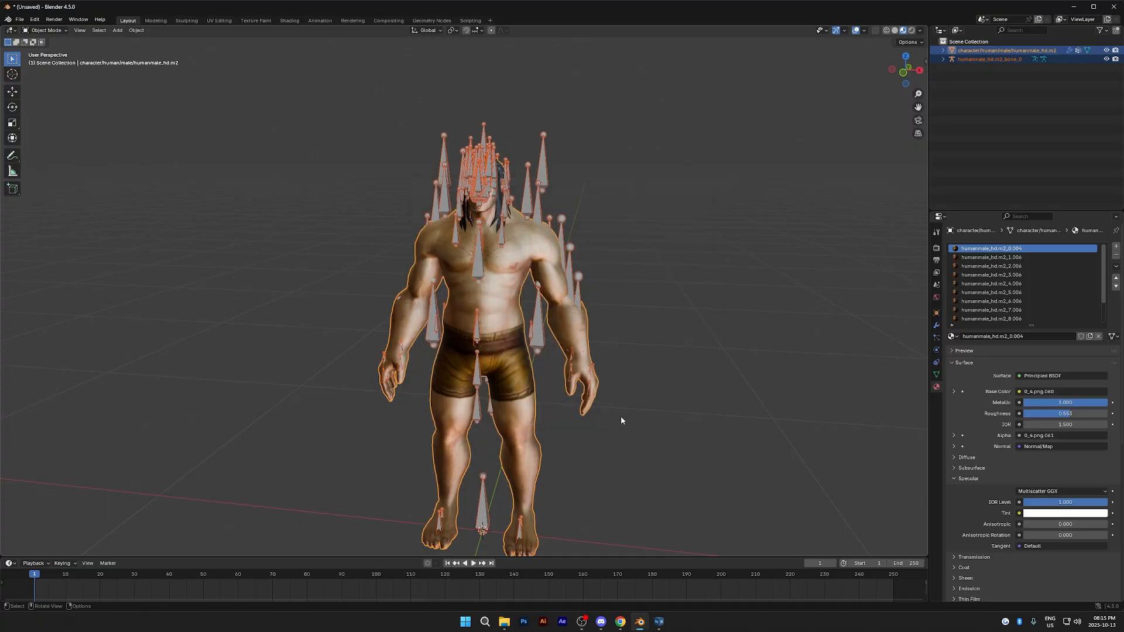
- Delete the armature from the scene, keeping the character mesh
click(665, 408)
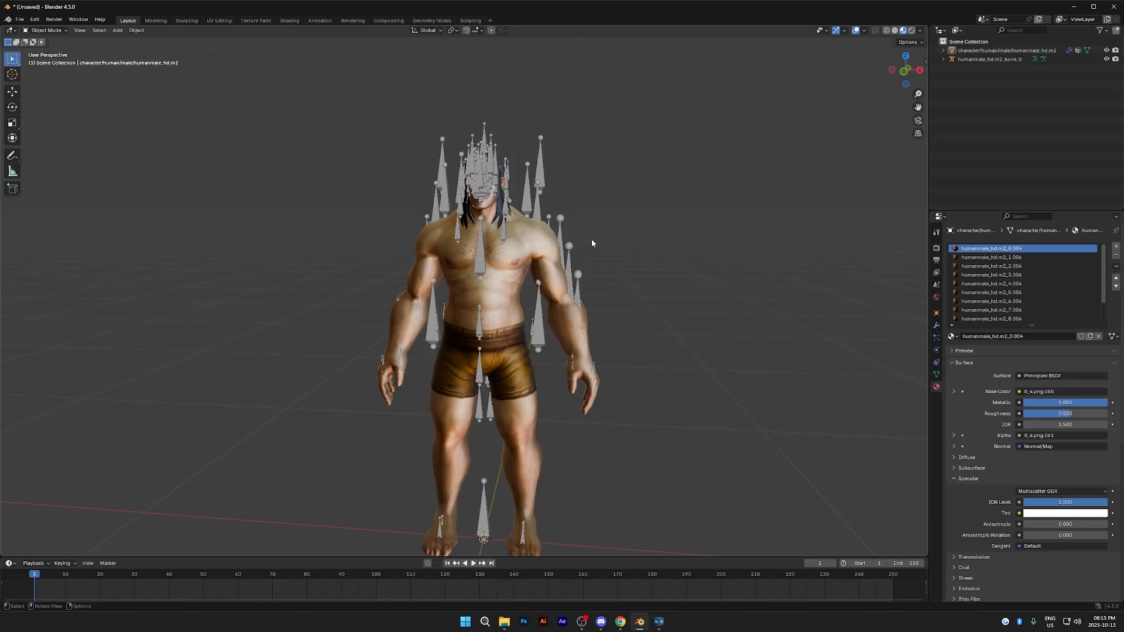
click(544, 212)
key(Delete)
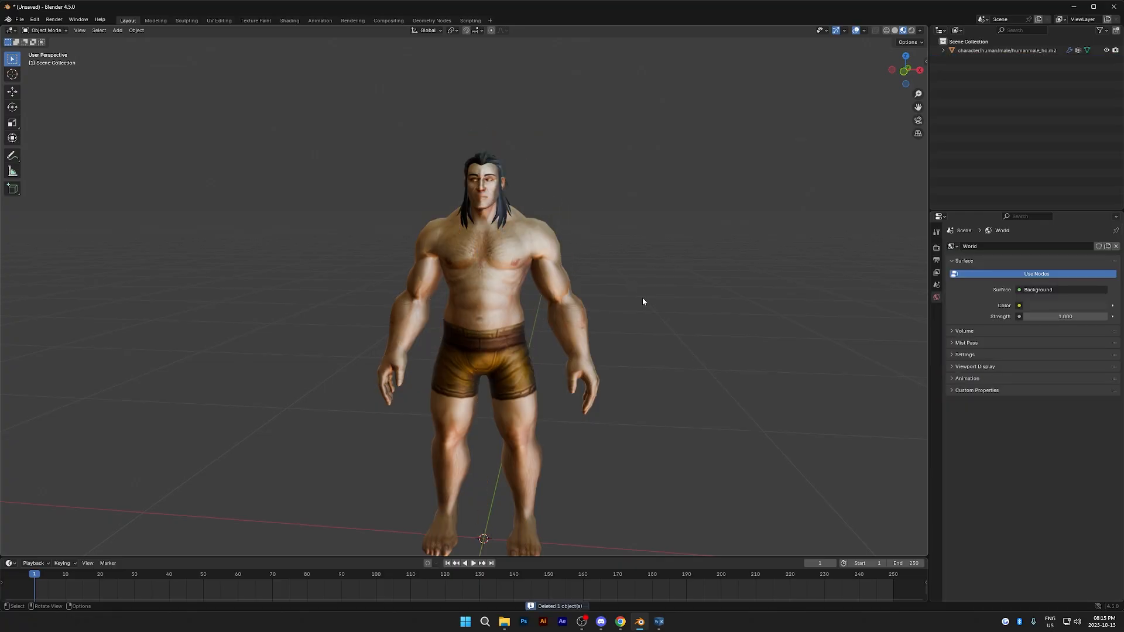
- Import Human_Bones.xps from G:\Human as an XNALara/XPS model with the default import options
middle_drag(657, 307, 646, 309)
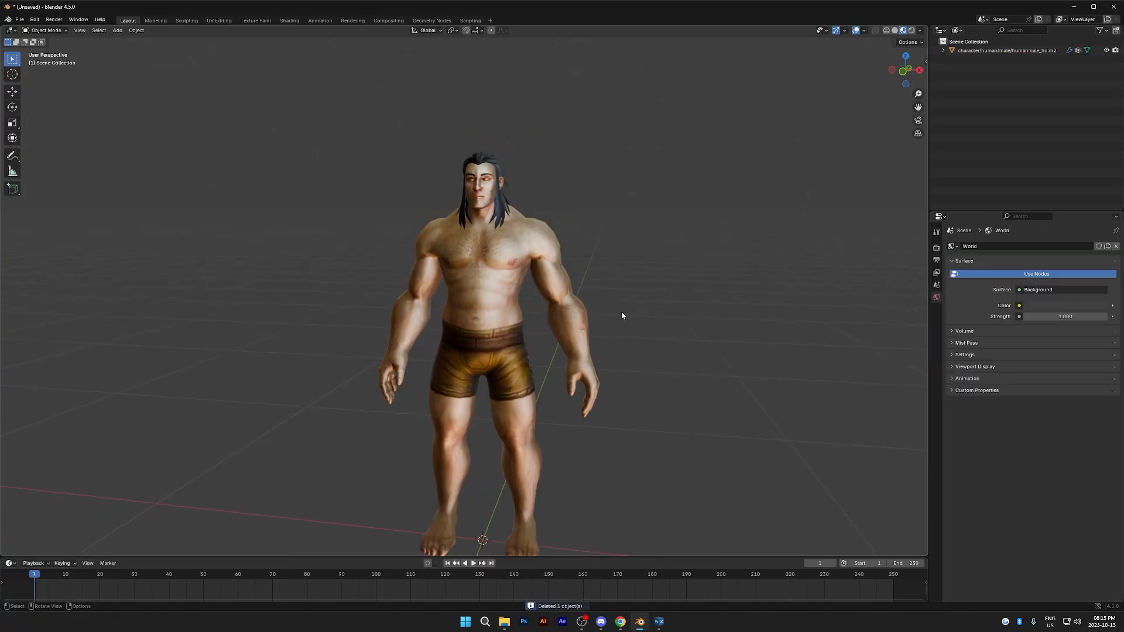
click(20, 19)
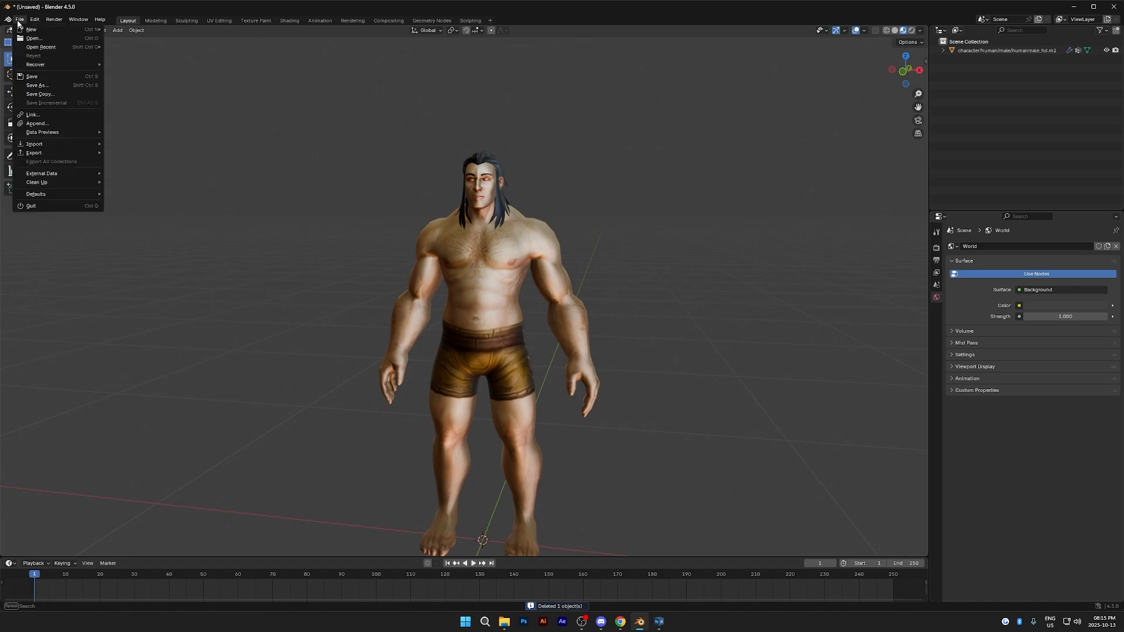
mouse_move(65, 144)
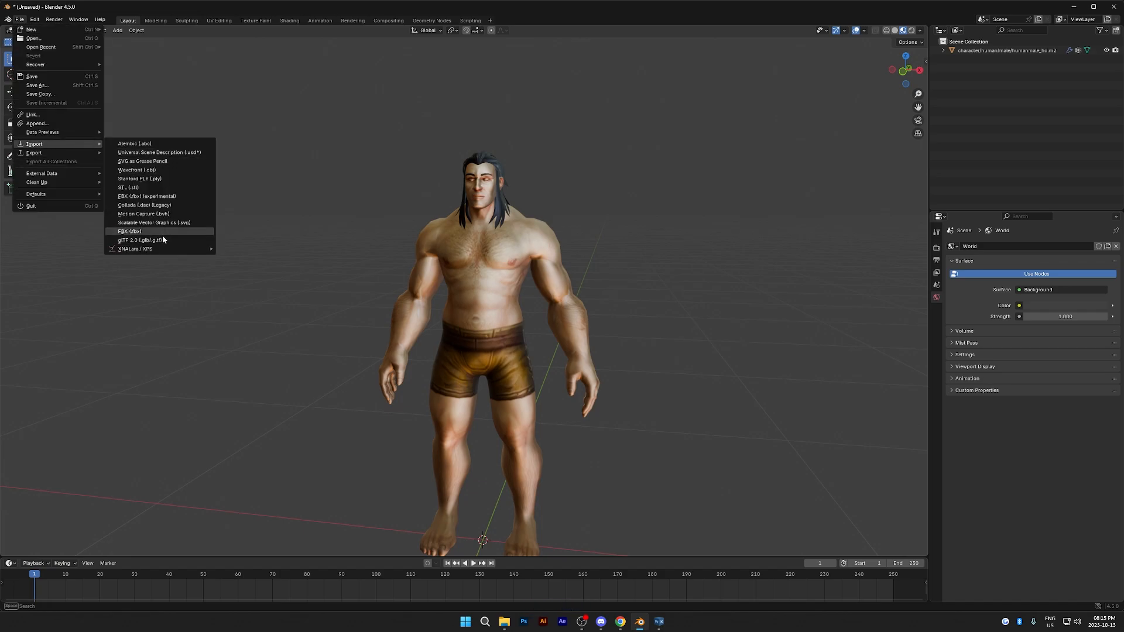
mouse_move(163, 251)
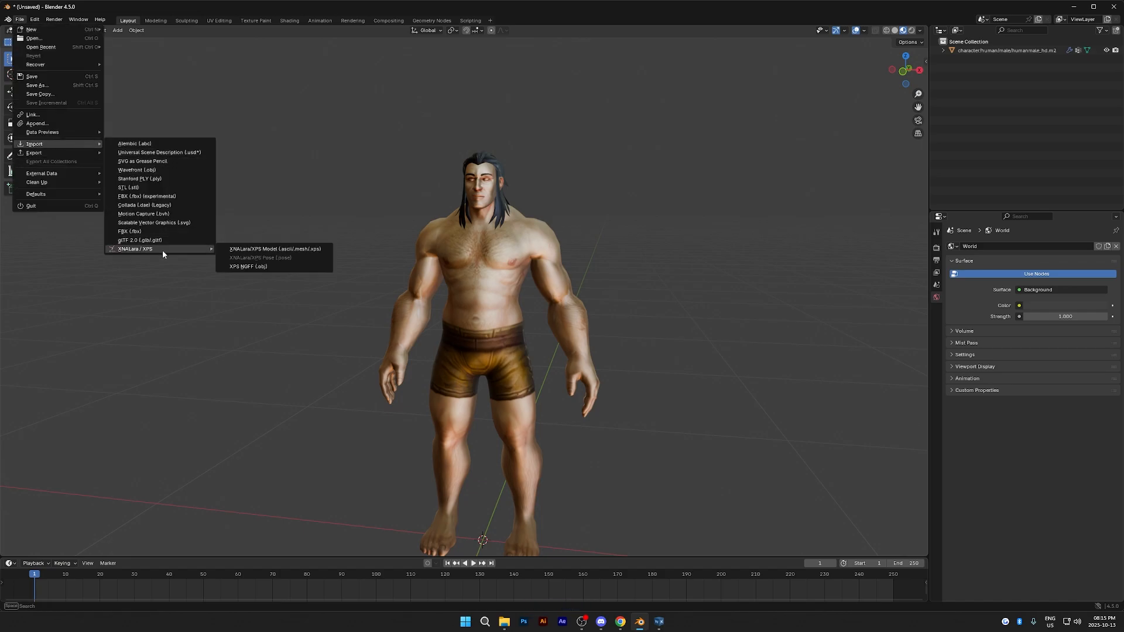
click(251, 254)
click(544, 254)
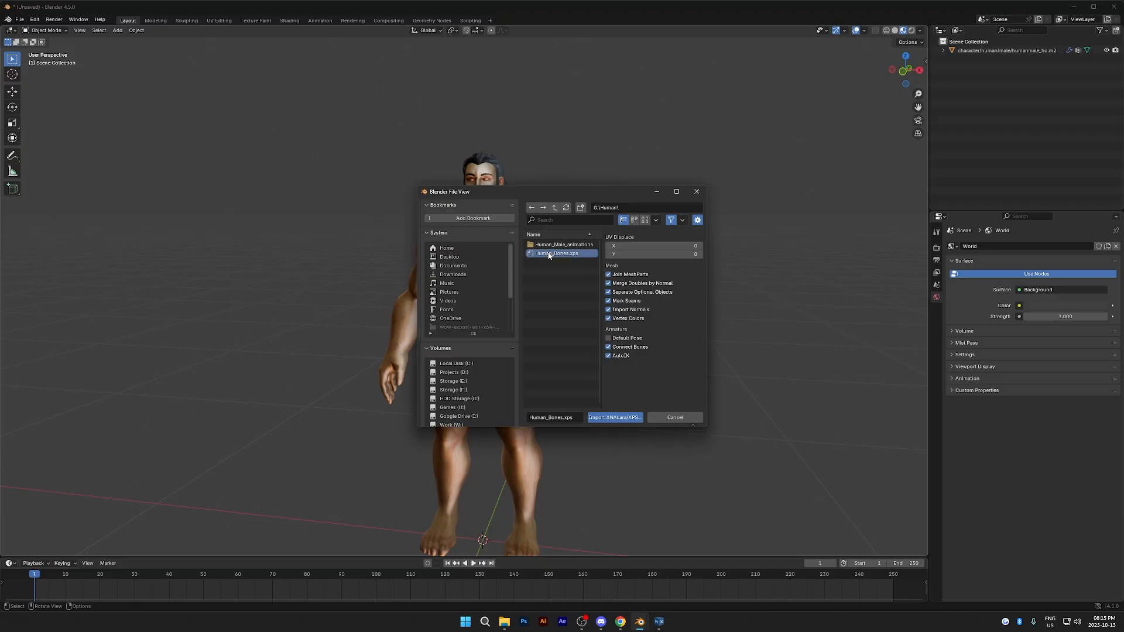
click(615, 419)
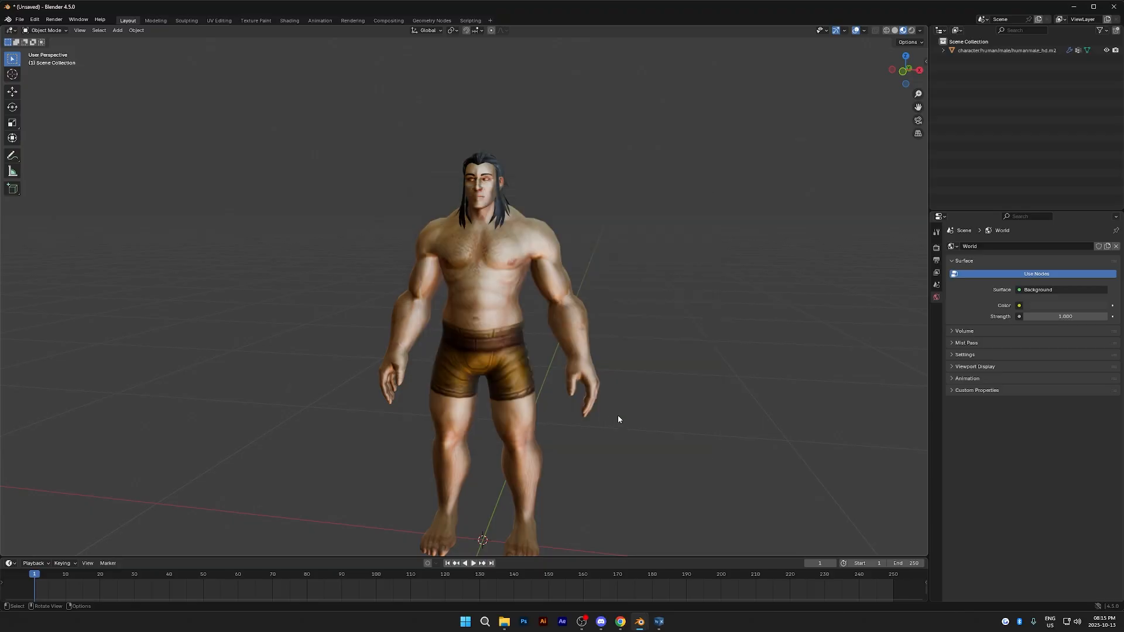
middle_drag(650, 419, 670, 411)
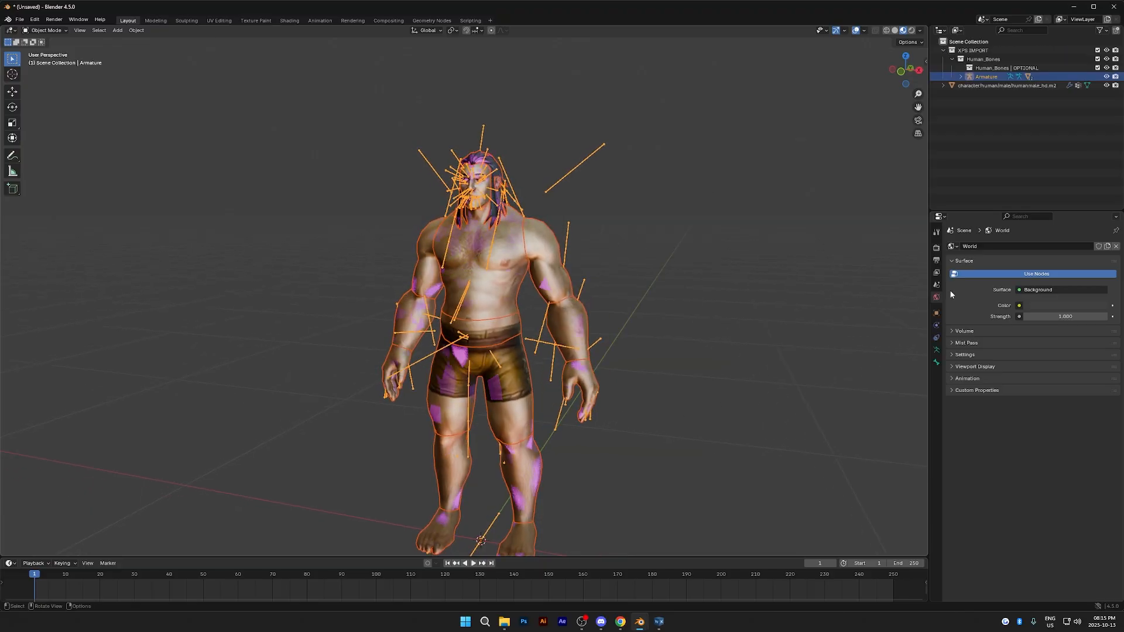
- Move the imported armature out of the Human_Bones collection into the Scene Collection
click(988, 77)
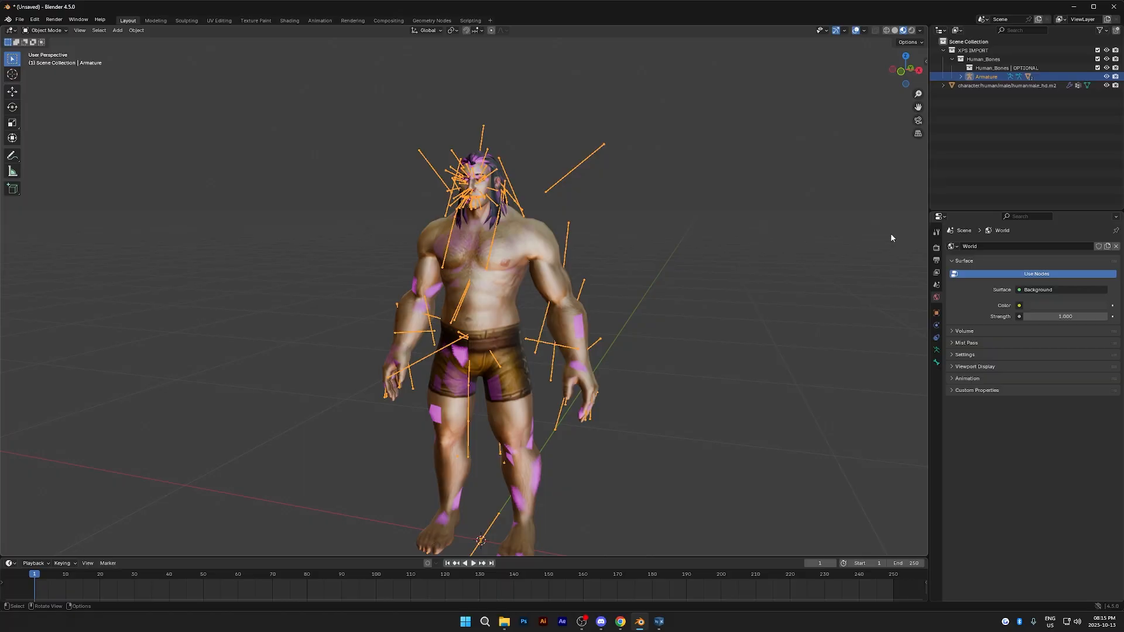
click(993, 111)
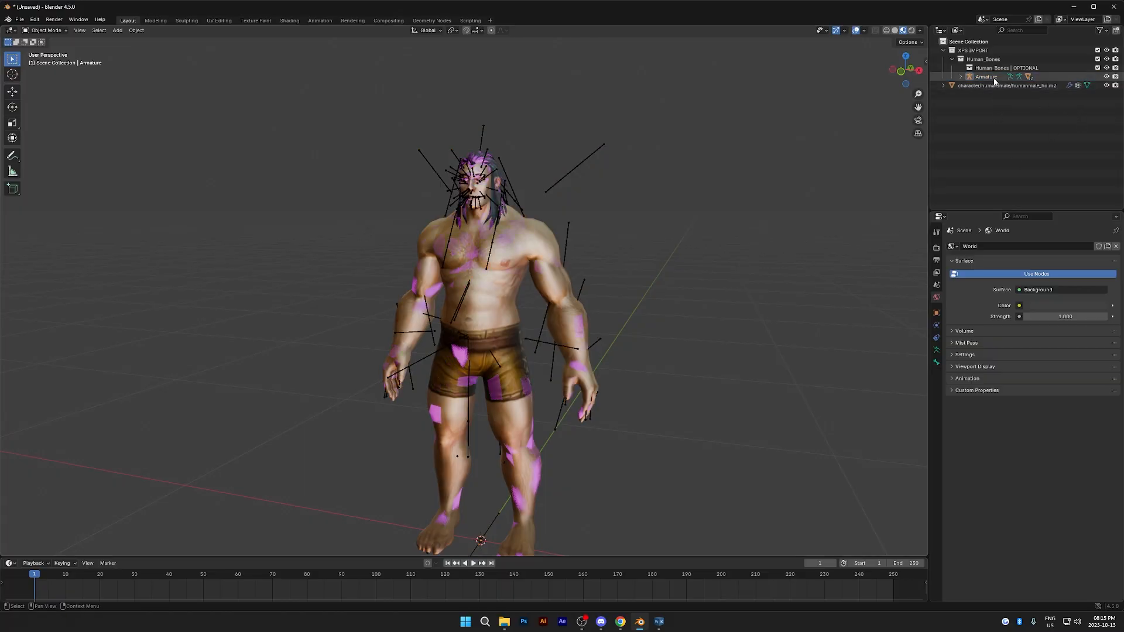
click(992, 76)
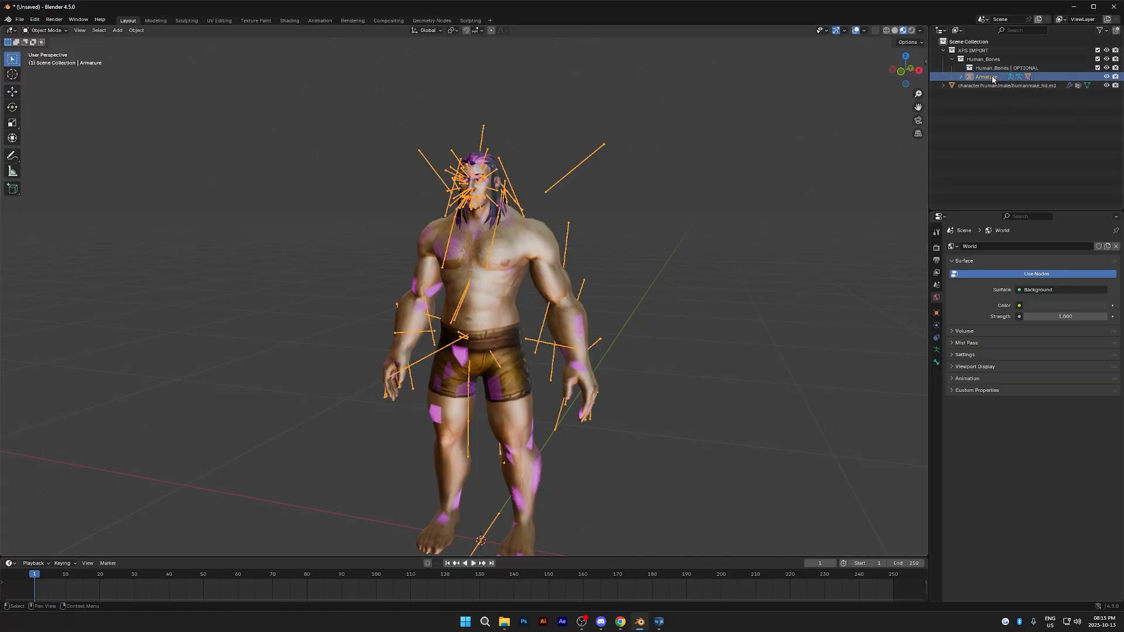
drag(992, 75, 969, 139)
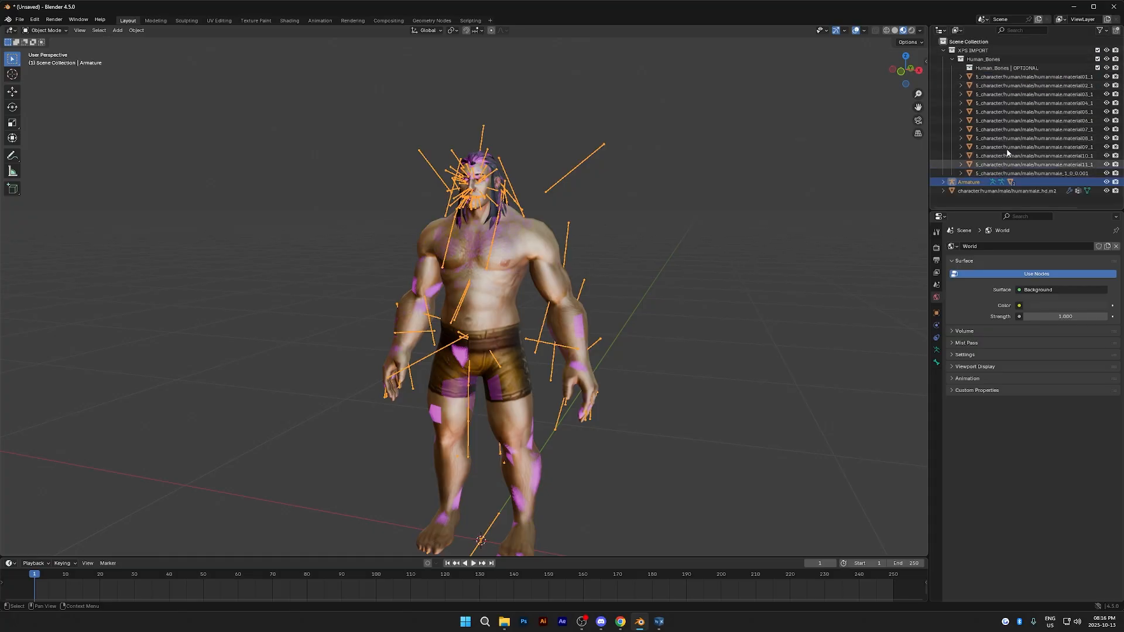
- Delete the XPS IMPORT collection together with its hierarchy of duplicate mesh parts
click(983, 52)
right_click(982, 50)
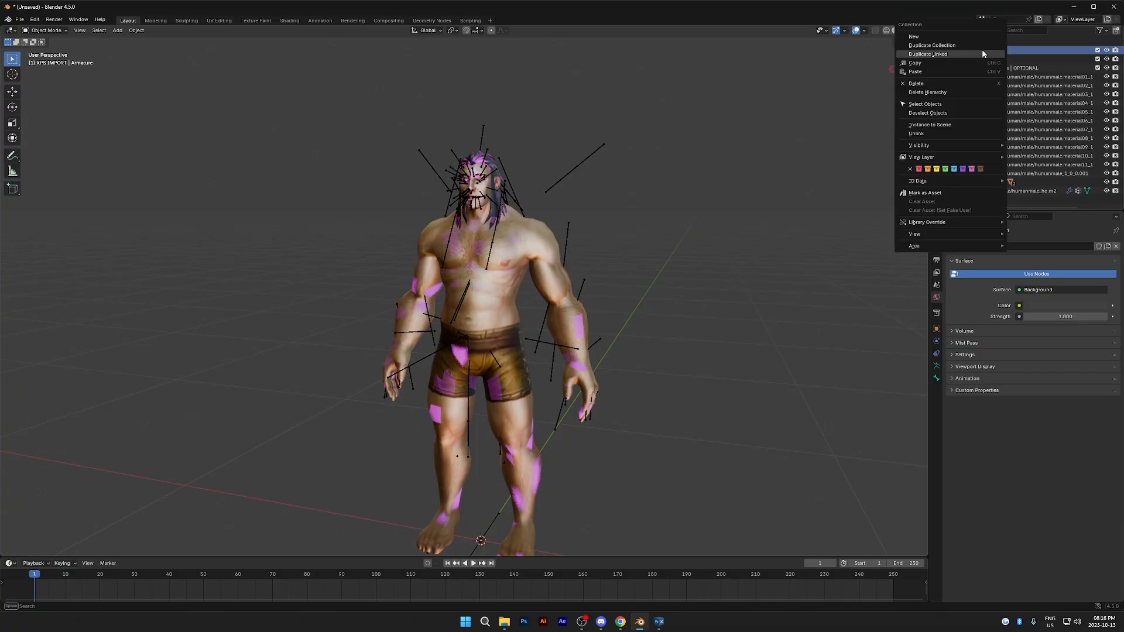
click(964, 91)
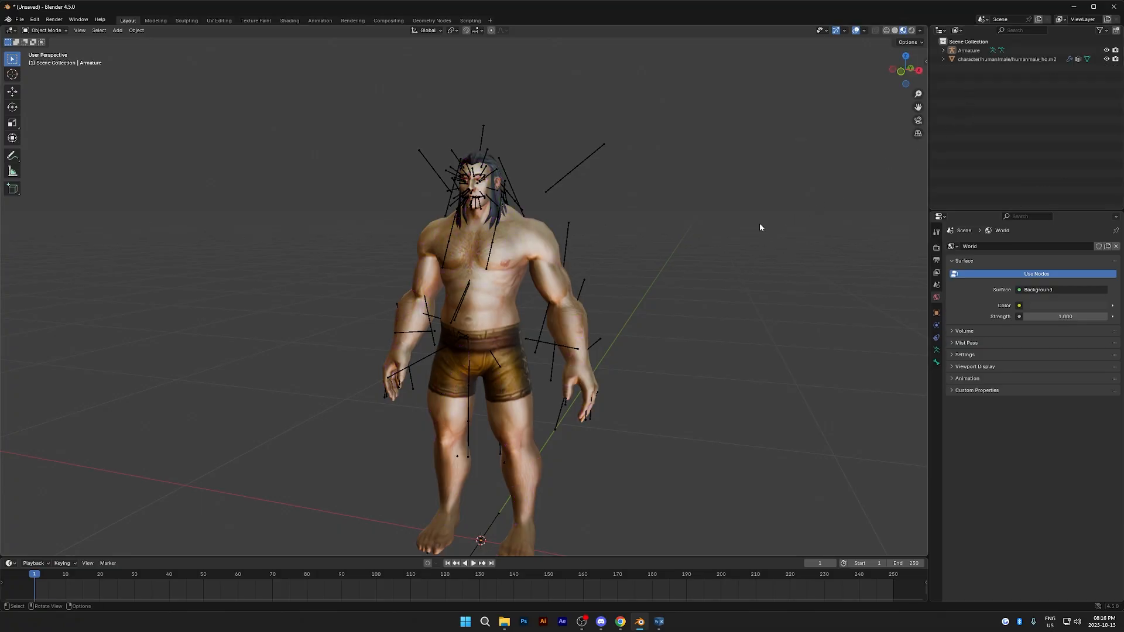
- Parent the character mesh to the imported armature using Armature Deform With Empty Groups
middle_drag(760, 227, 772, 226)
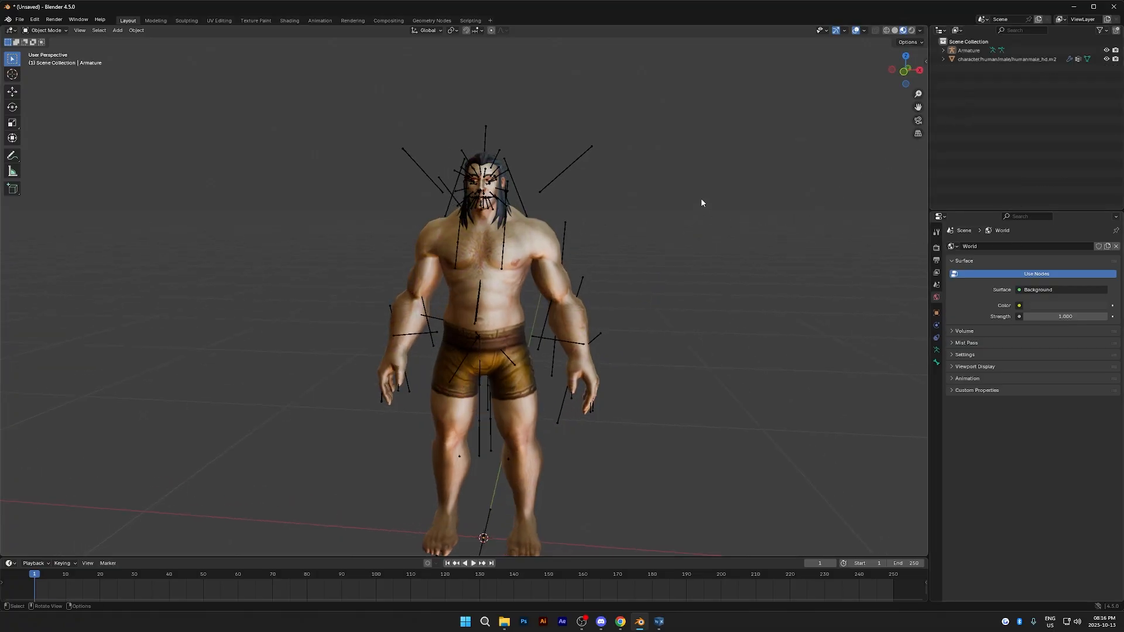
middle_drag(701, 202, 663, 280)
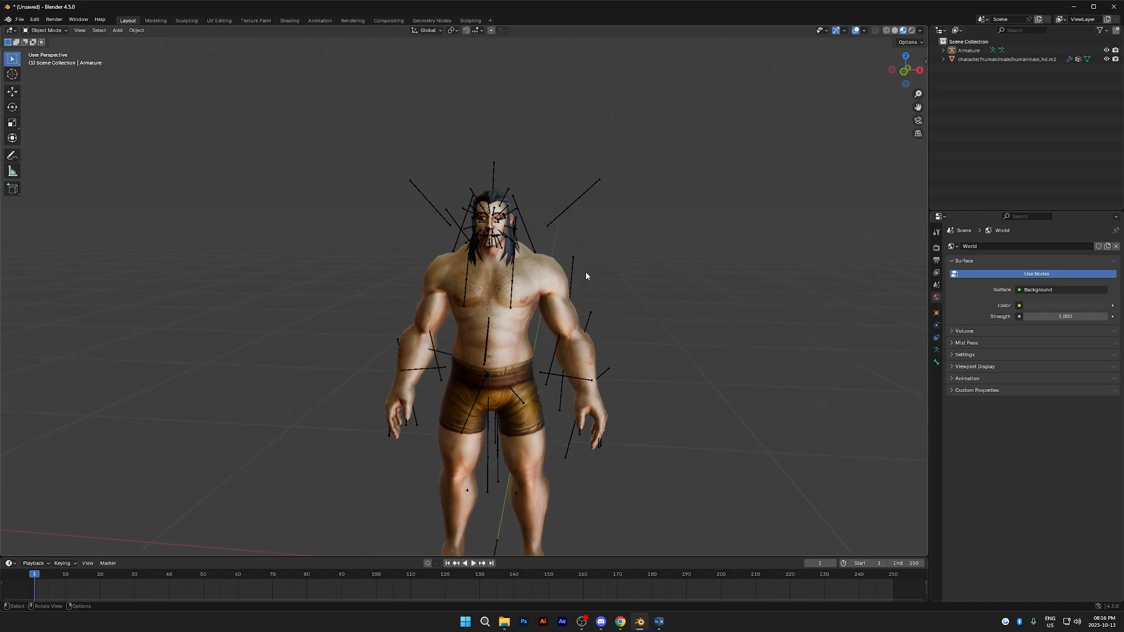
click(548, 279)
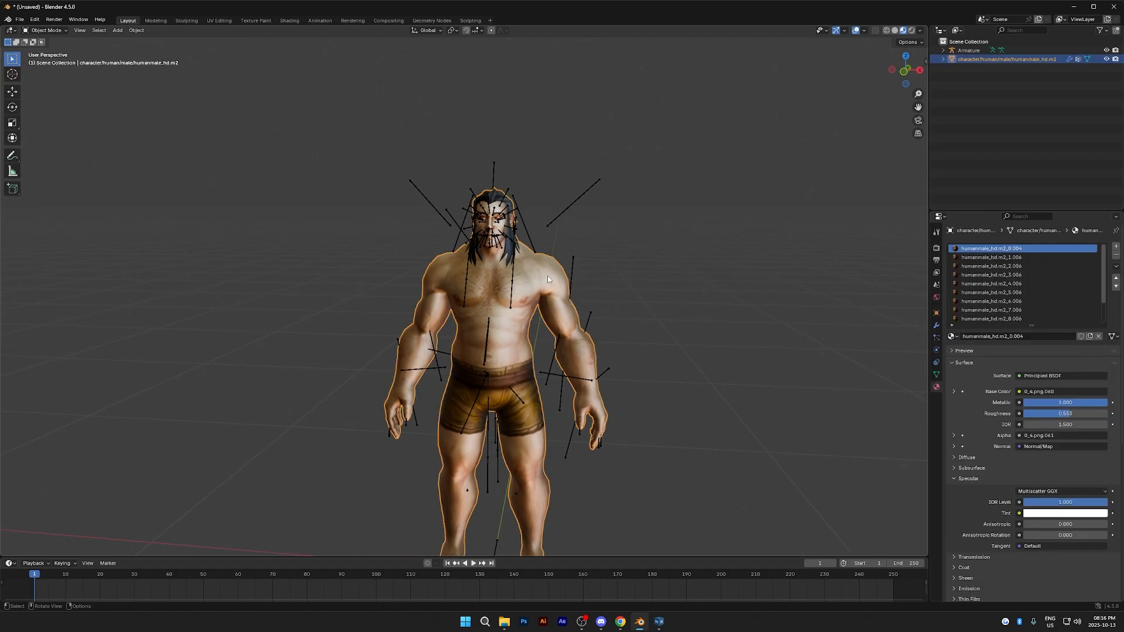
shift+click(561, 218)
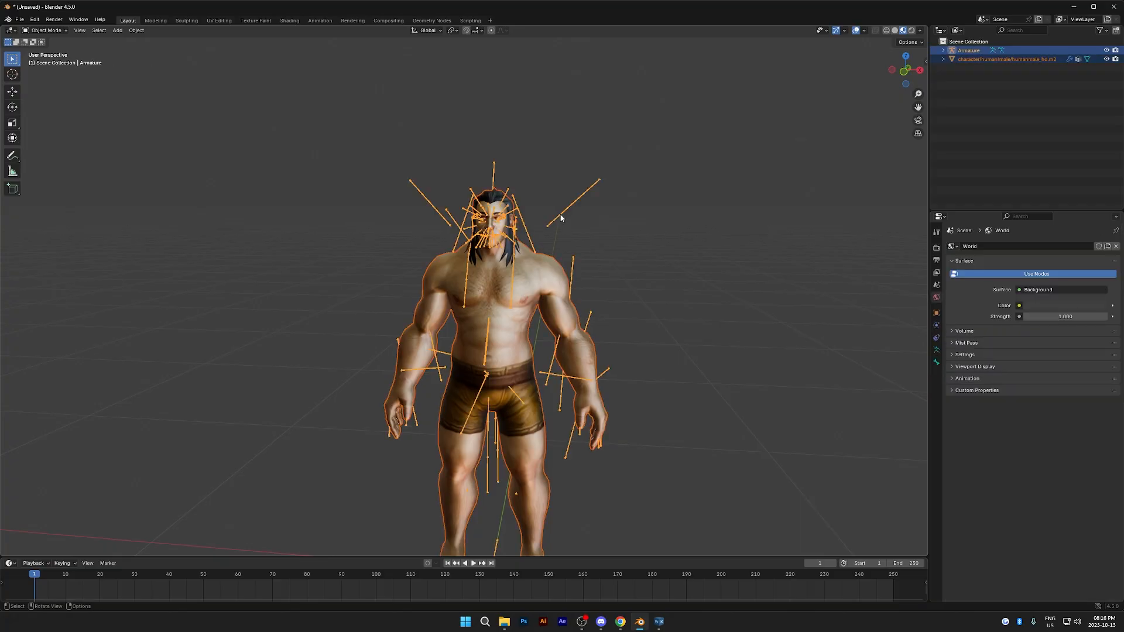
key(ctrl+p)
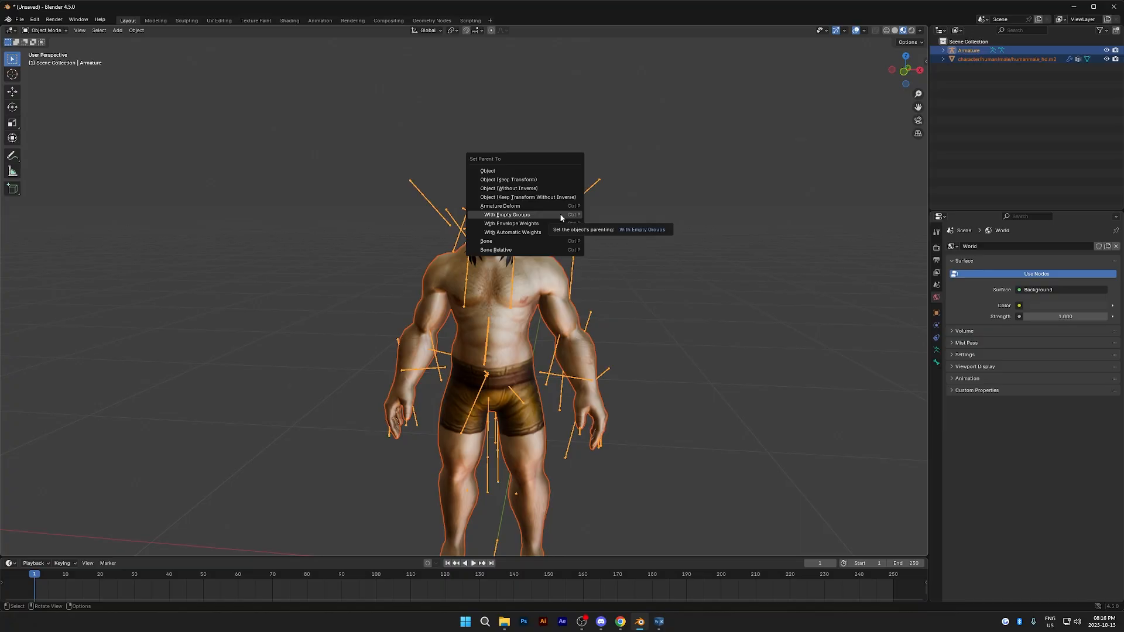
click(560, 215)
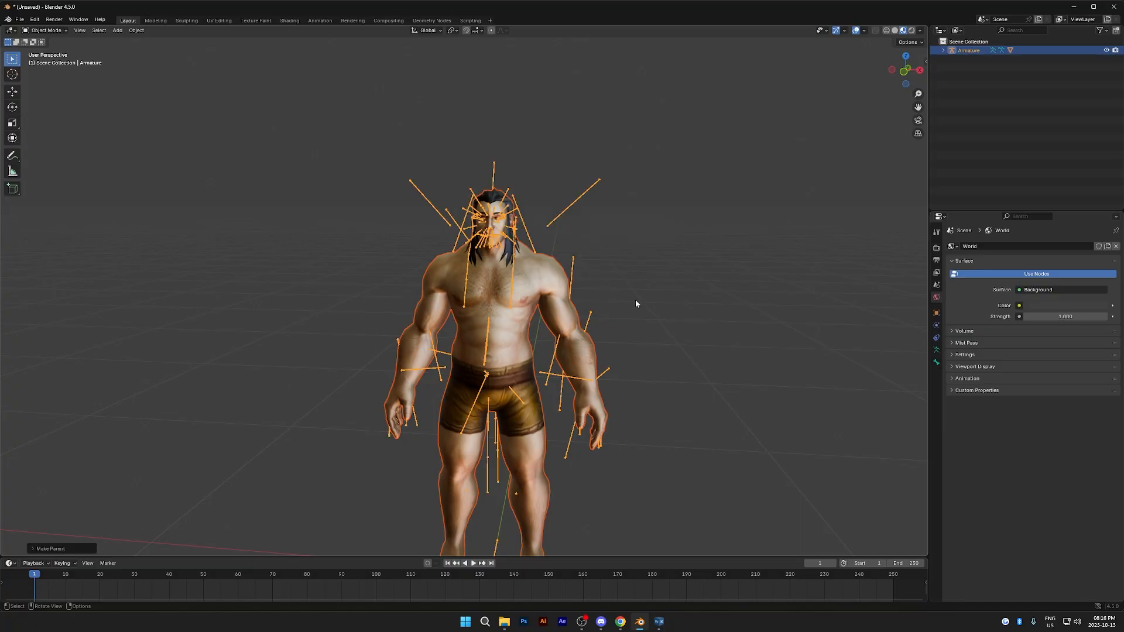
- Select only the armature and switch it to Pose Mode
key(alt+a)
middle_drag(636, 297, 622, 285)
scroll(622, 285, up, 2)
shift+middle_drag(601, 241, 578, 286)
scroll(575, 272, up, 2)
click(573, 260)
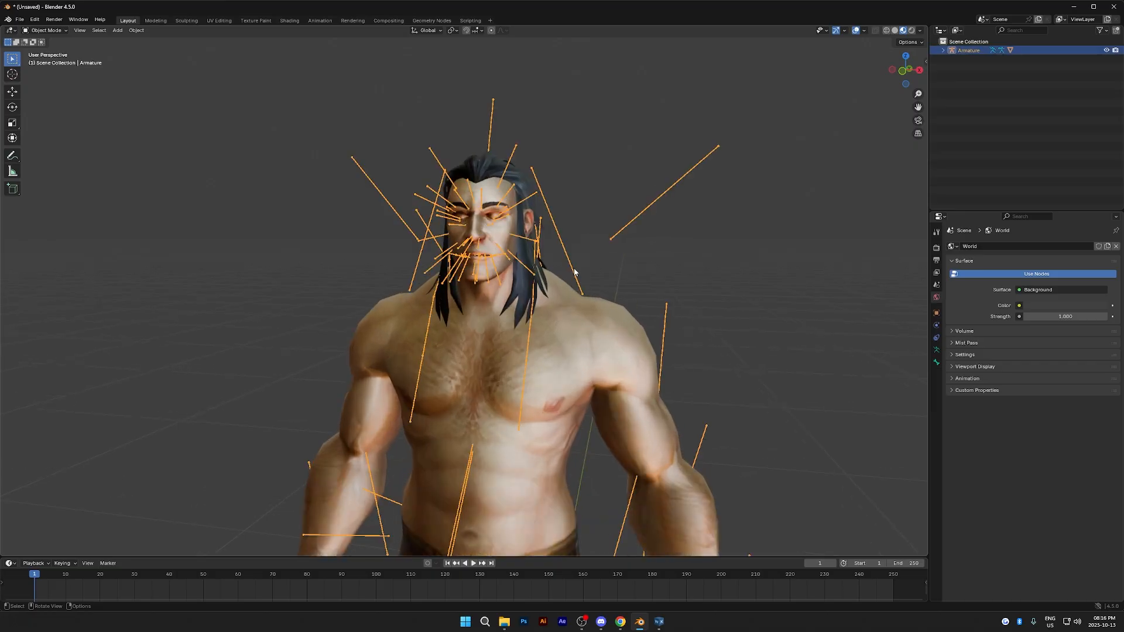
click(62, 30)
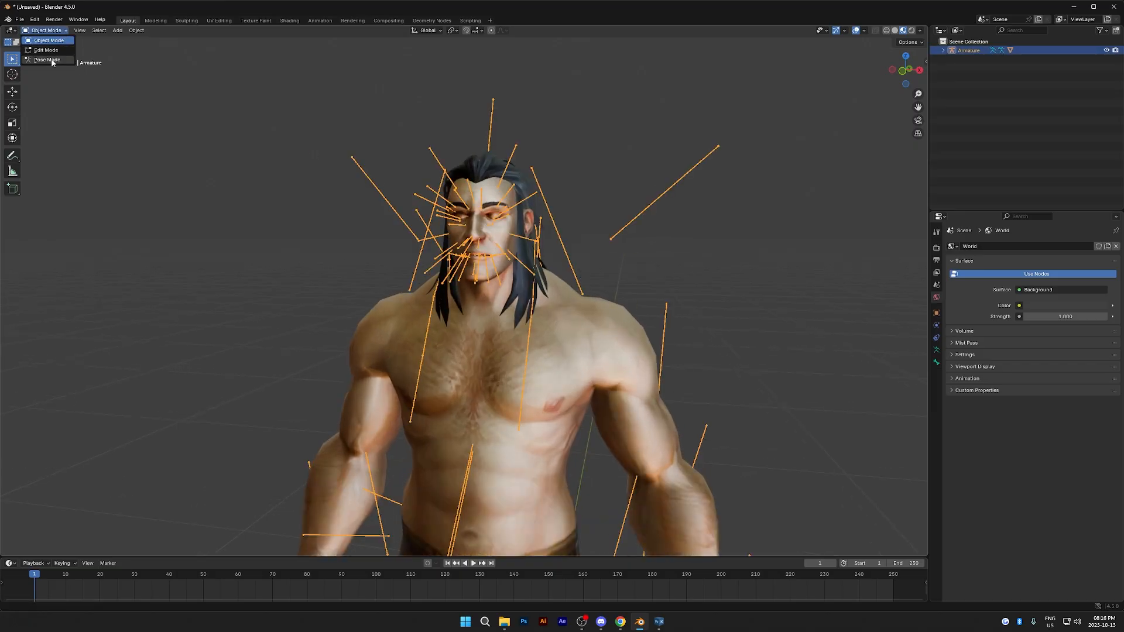
click(52, 60)
- Raise both upper eyelid bones slightly along the global Z axis to open the character's eyes
scroll(585, 223, up, 4)
shift+middle_drag(539, 198, 492, 252)
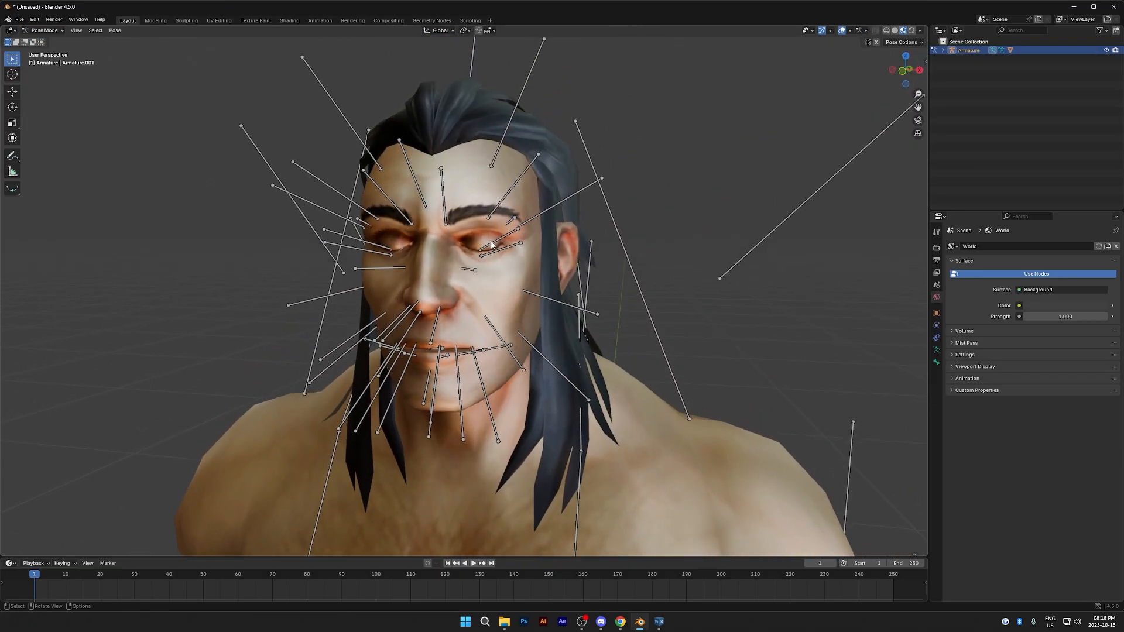
click(491, 251)
key(g)
key(z)
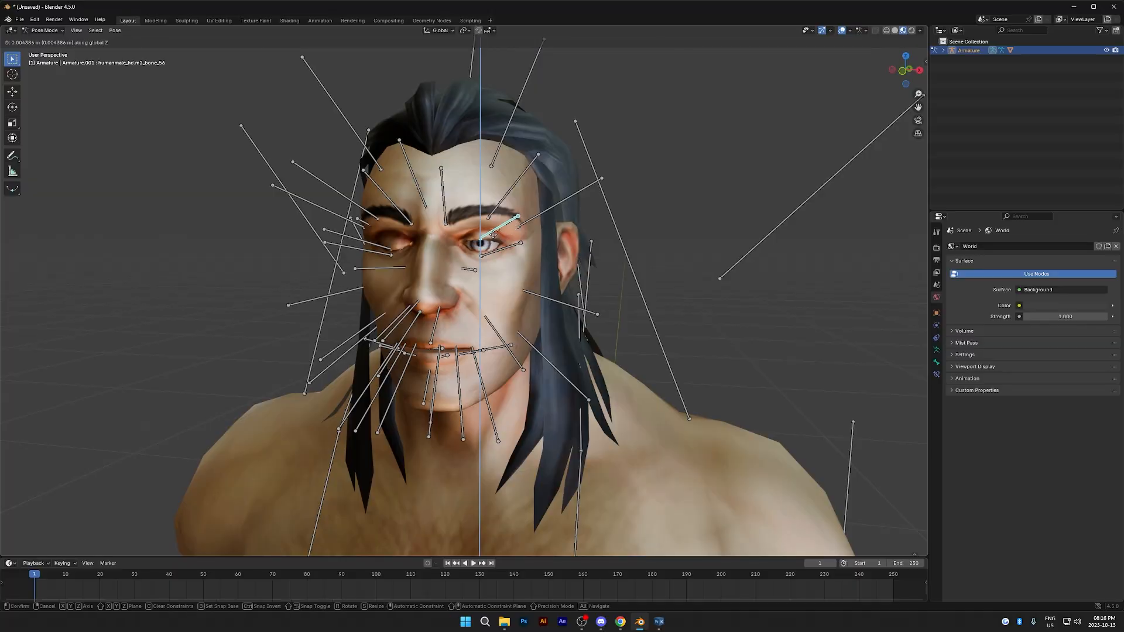
click(492, 228)
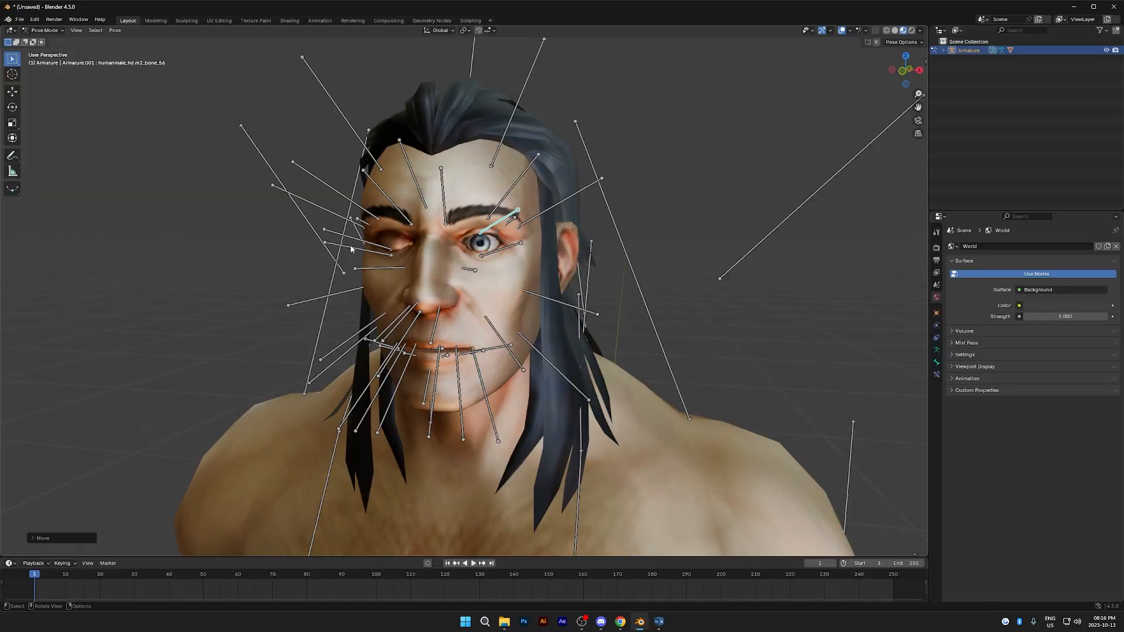
click(374, 245)
key(g)
key(z)
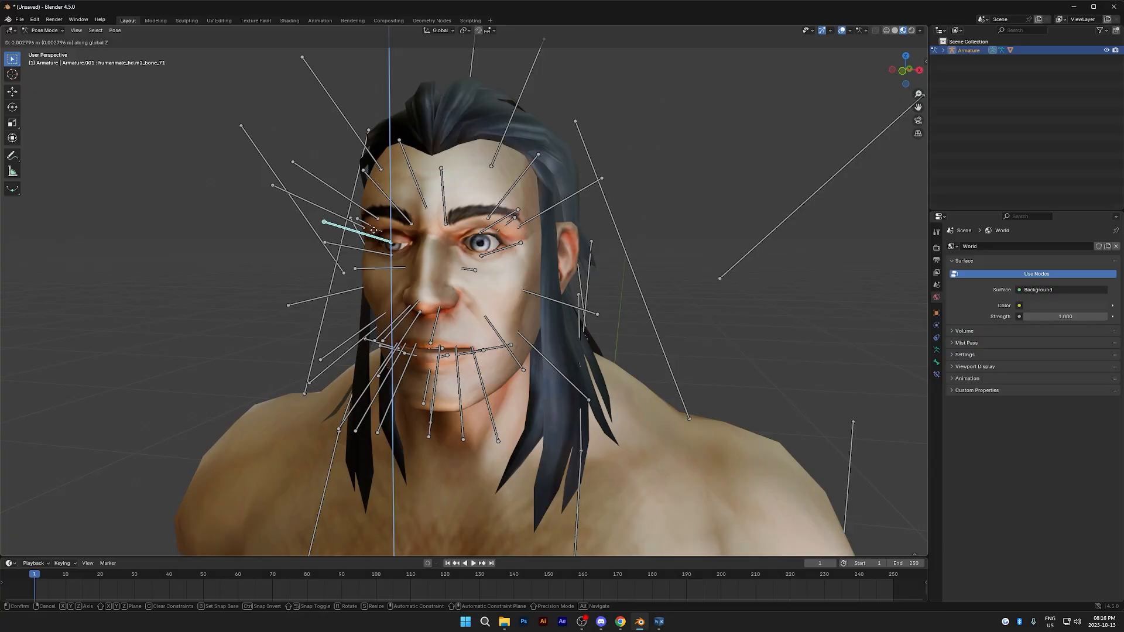
click(375, 237)
- Return to Object Mode and enable In Front in the armature's viewport display so its bones draw over the mesh
scroll(612, 359, down, 3)
shift+middle_drag(613, 355, 550, 270)
scroll(540, 304, down, 1)
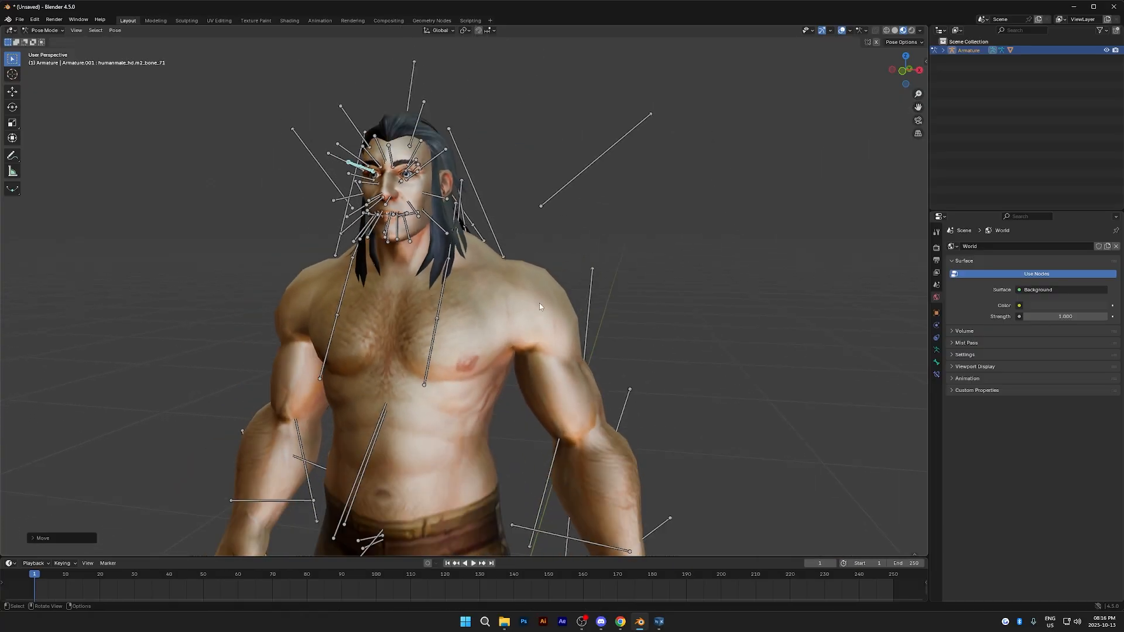
click(57, 31)
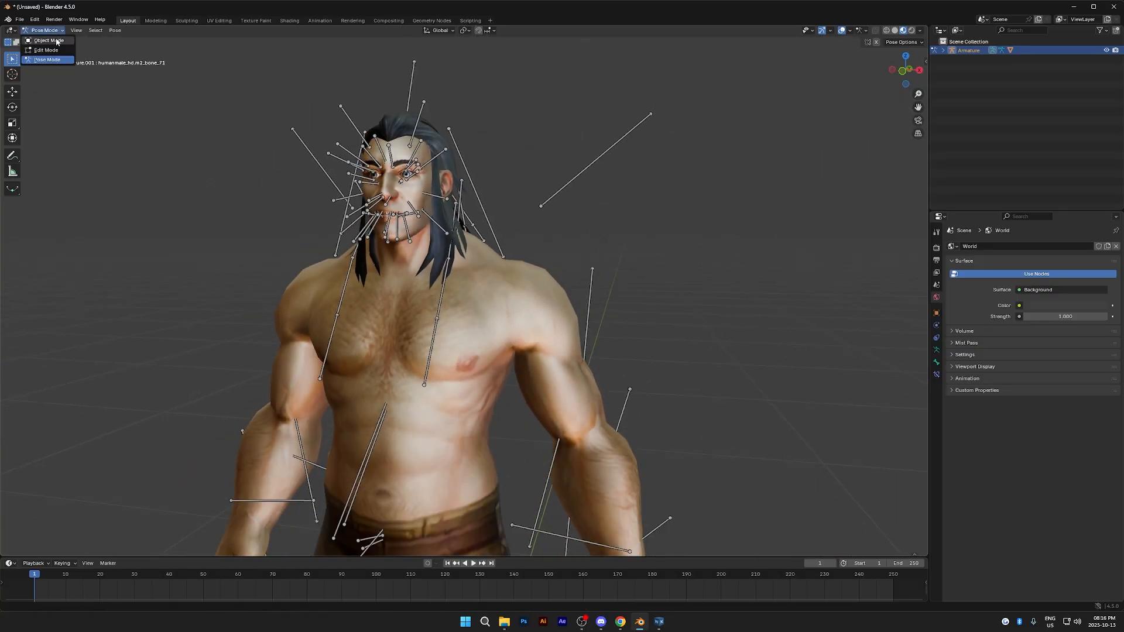
click(47, 41)
click(533, 282)
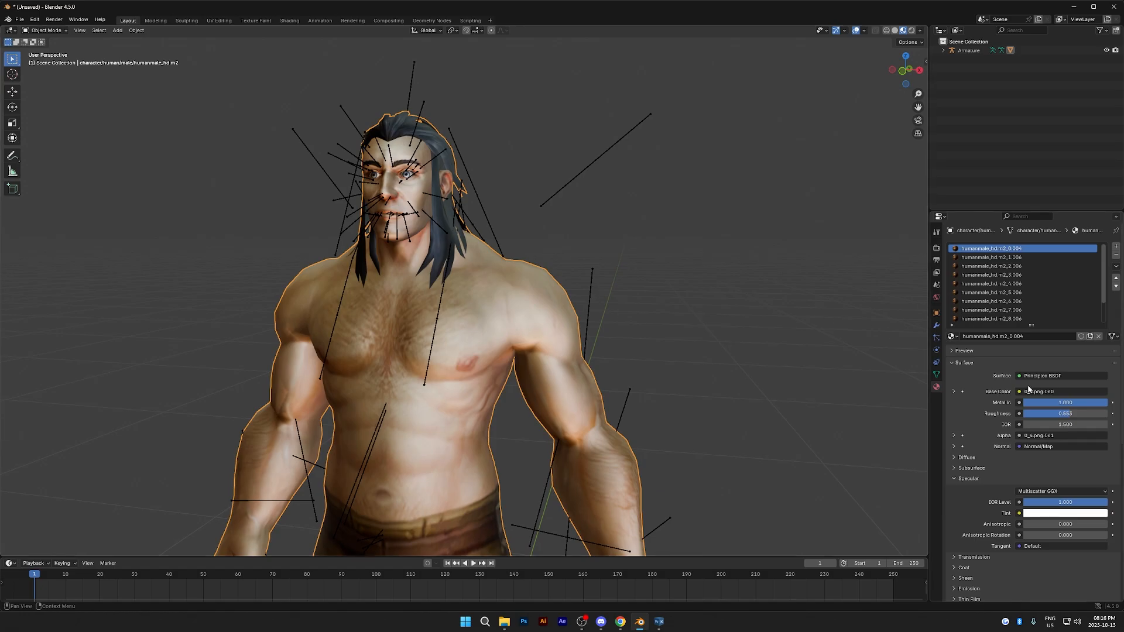
click(936, 375)
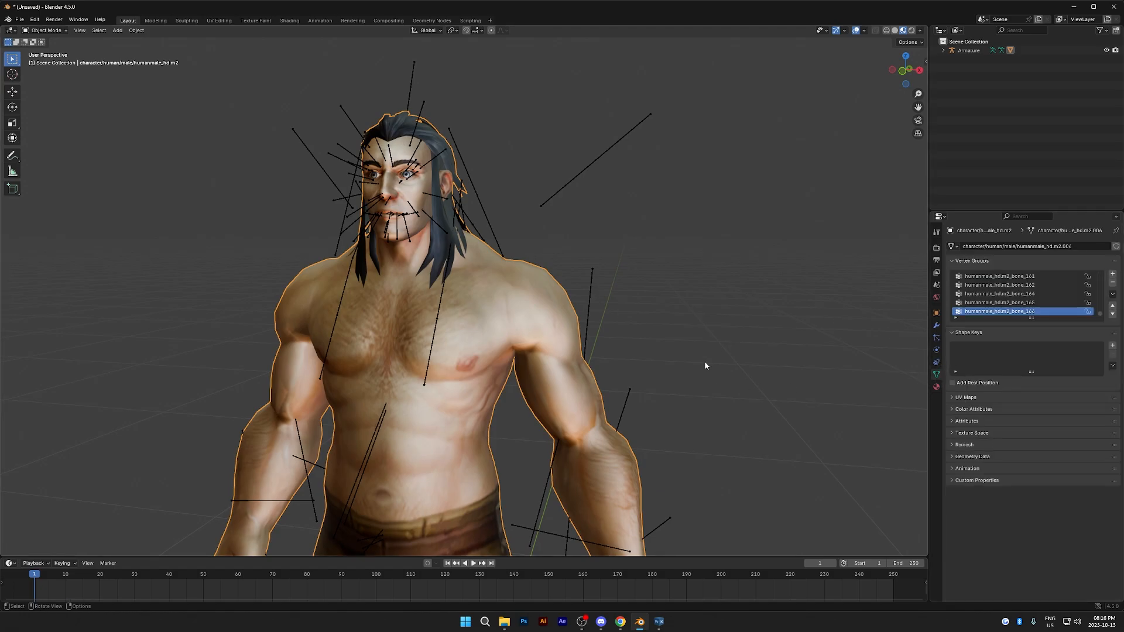
click(563, 192)
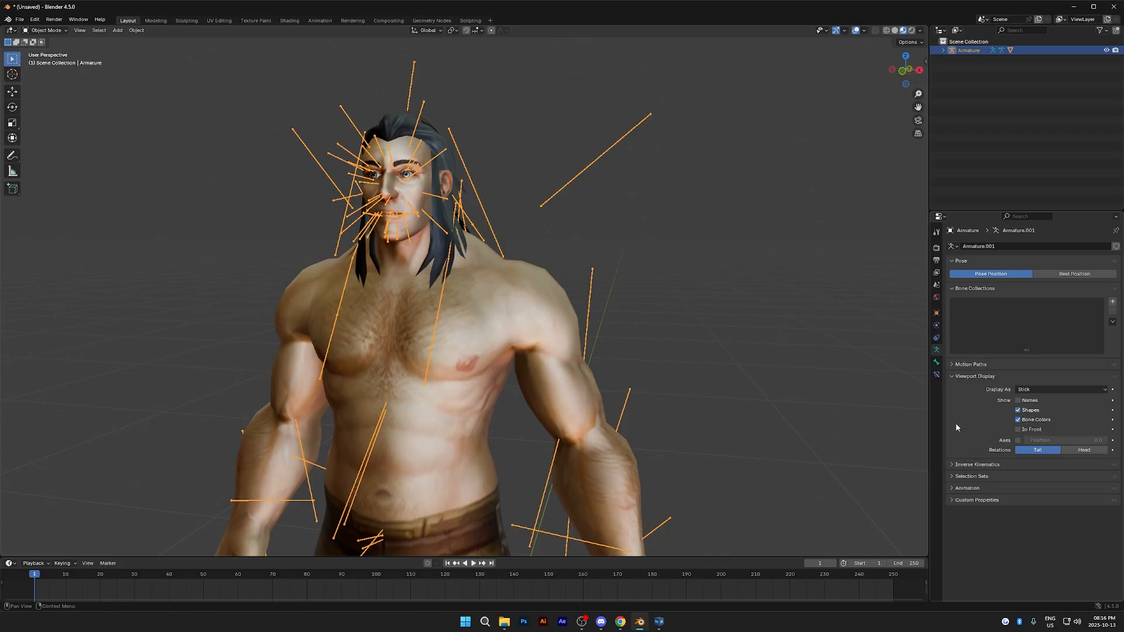
click(970, 376)
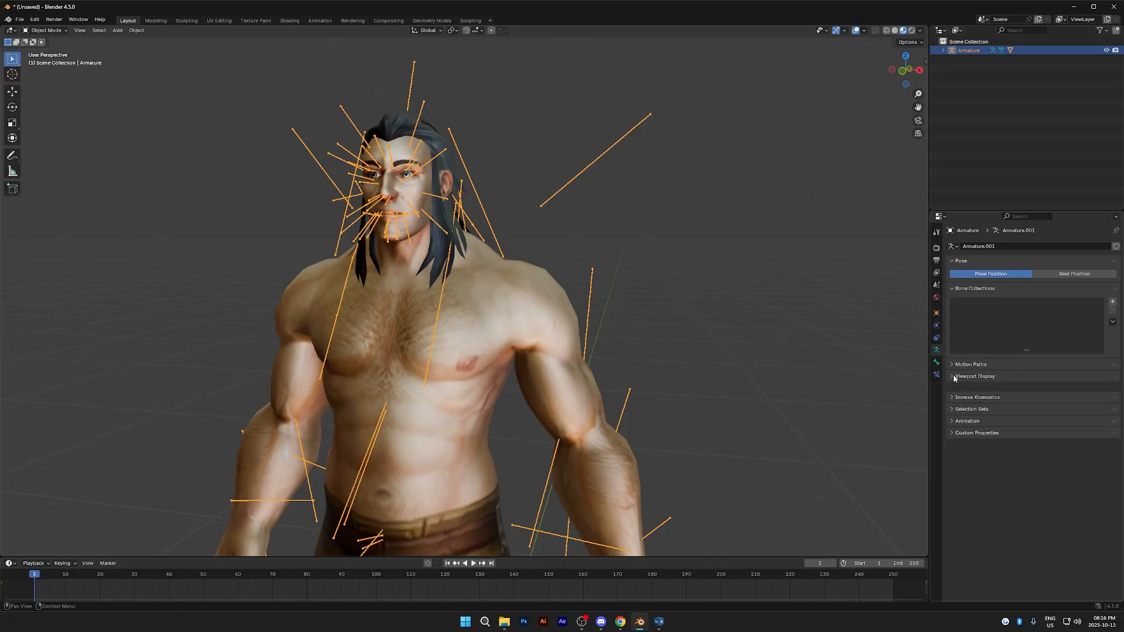
click(954, 375)
click(1019, 430)
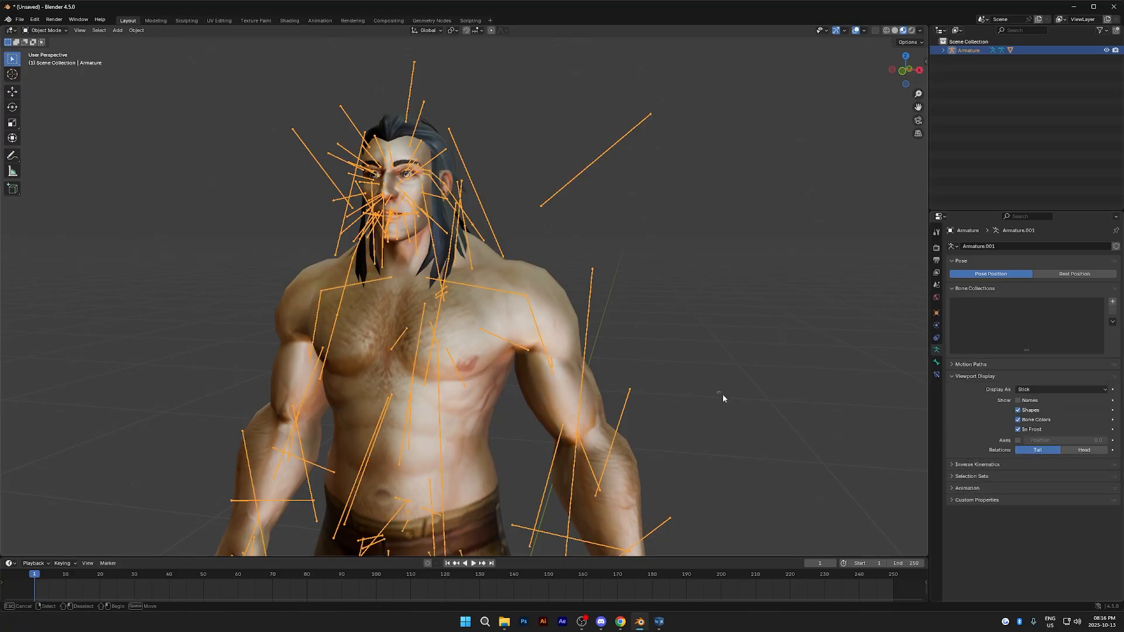
- Try rotating the LSHOULDER bone in Pose Mode to test how the mesh follows, then cancel the rotation
click(722, 397)
click(517, 299)
click(45, 30)
click(41, 57)
click(526, 298)
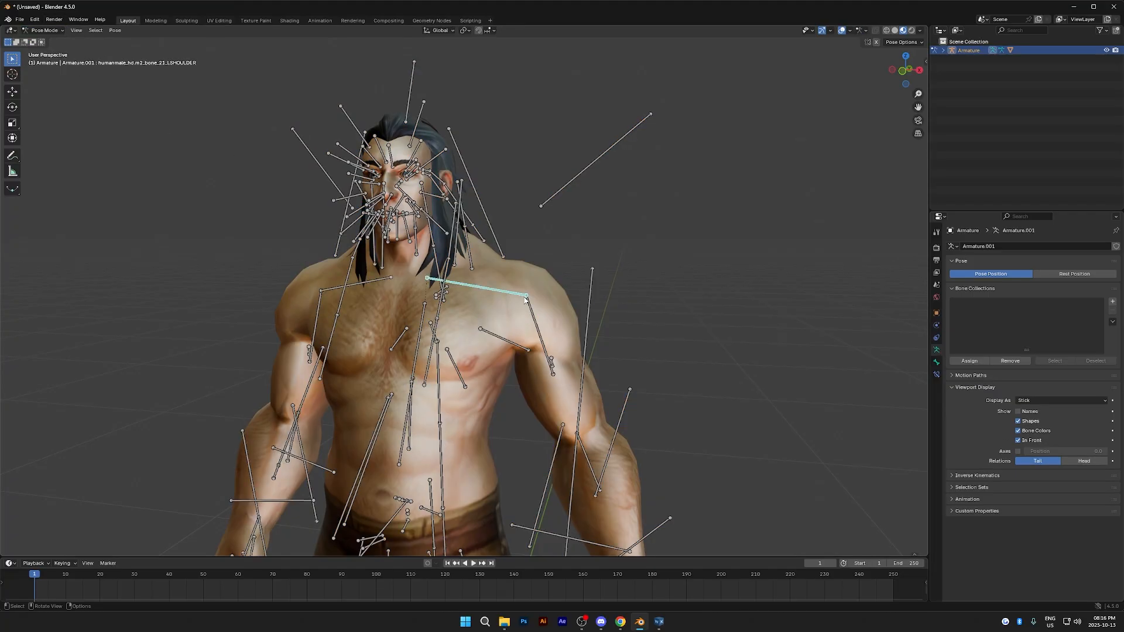
key(r)
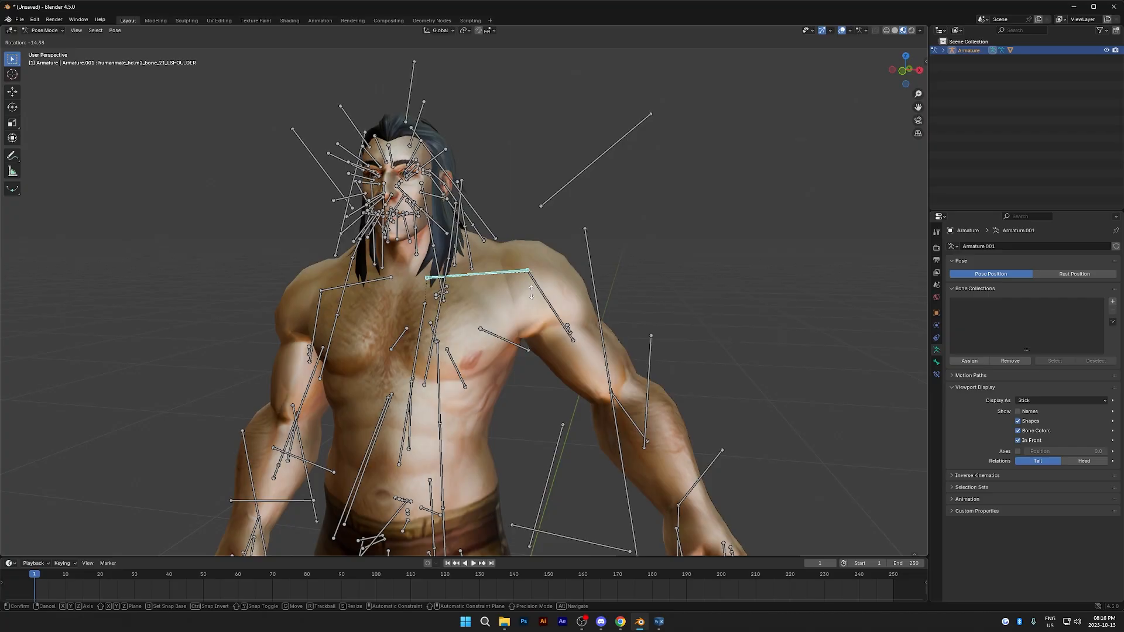
click(581, 311)
scroll(591, 290, down, 3)
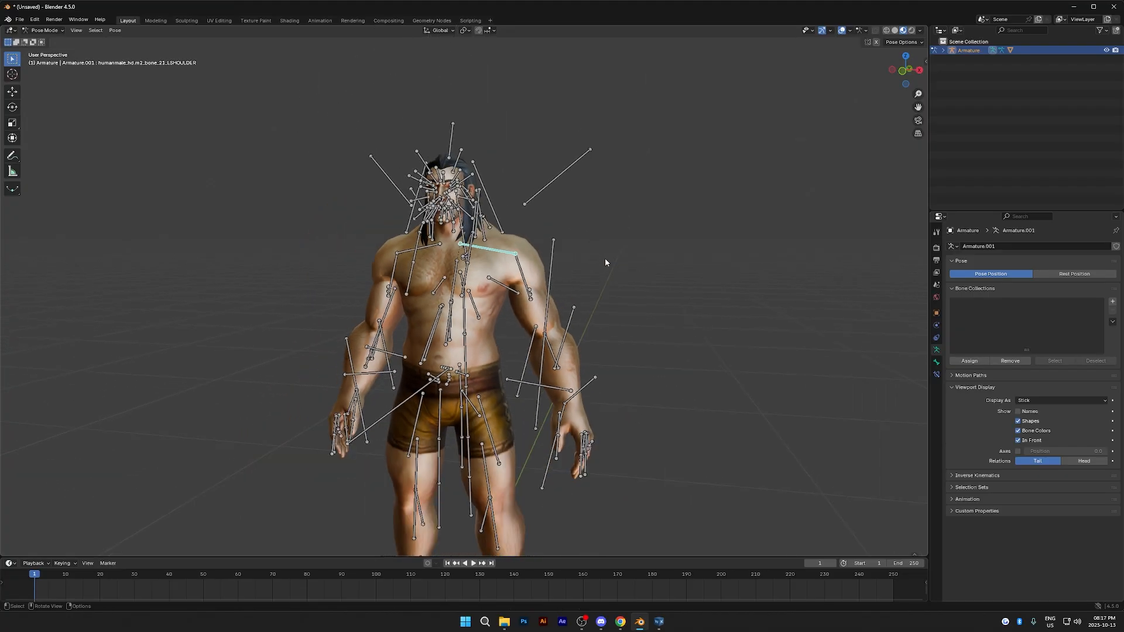
- Return to Object Mode and select the character mesh
middle_drag(596, 270, 606, 269)
key(ctrl+Tab)
click(716, 256)
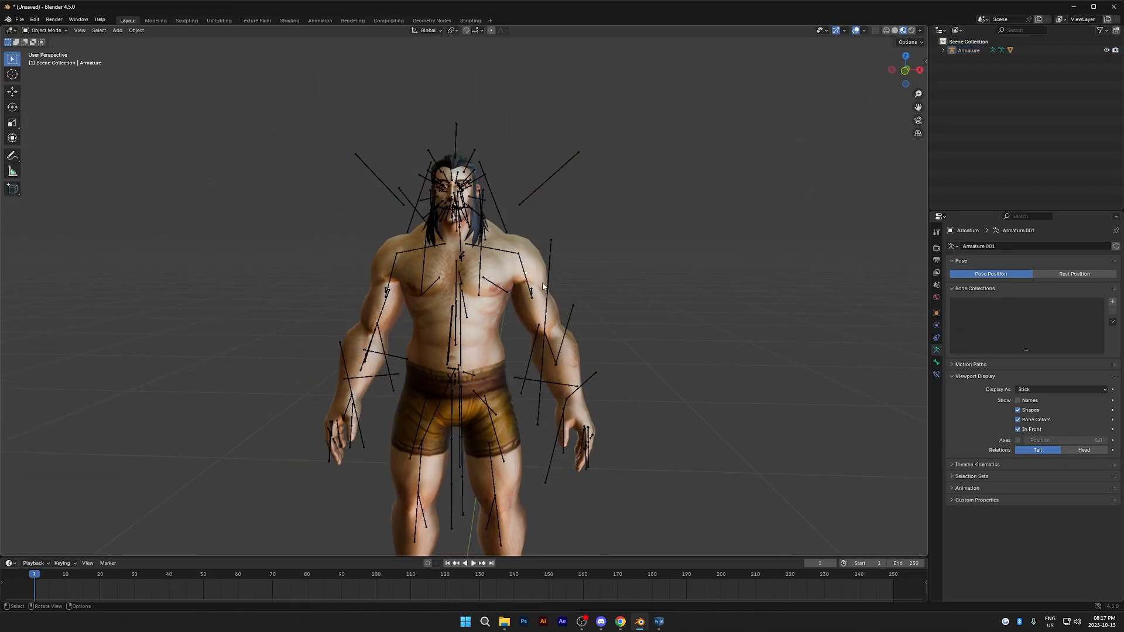
click(511, 288)
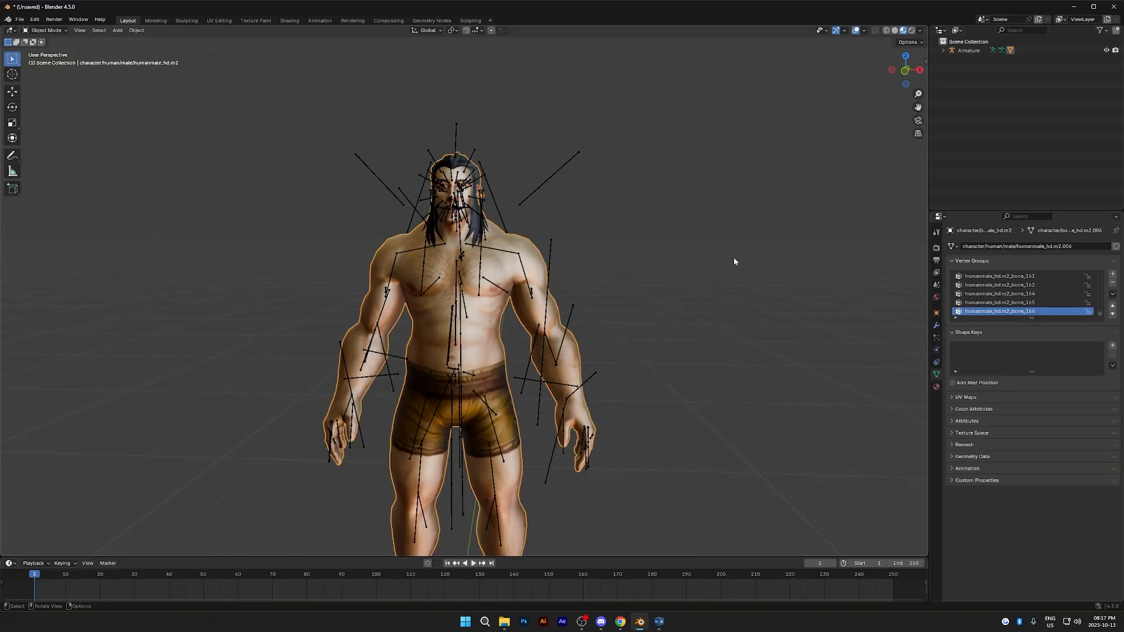
- Hide the Armature object while keeping its child character mesh shown and selected
click(942, 50)
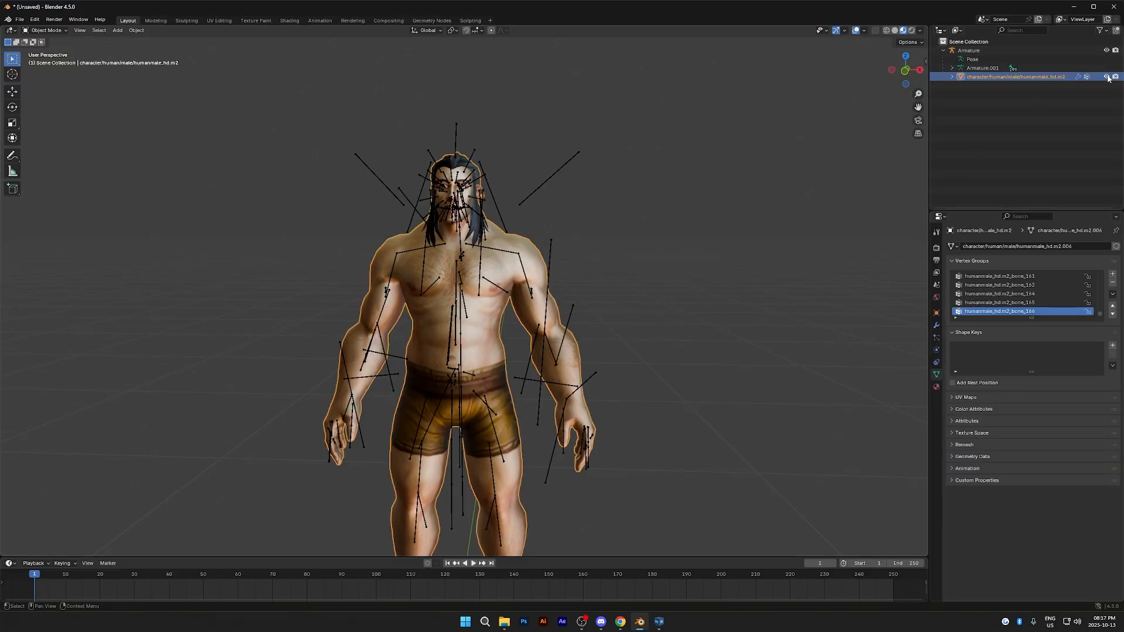
click(1106, 77)
click(1106, 76)
click(1106, 50)
scroll(736, 231, up, 3)
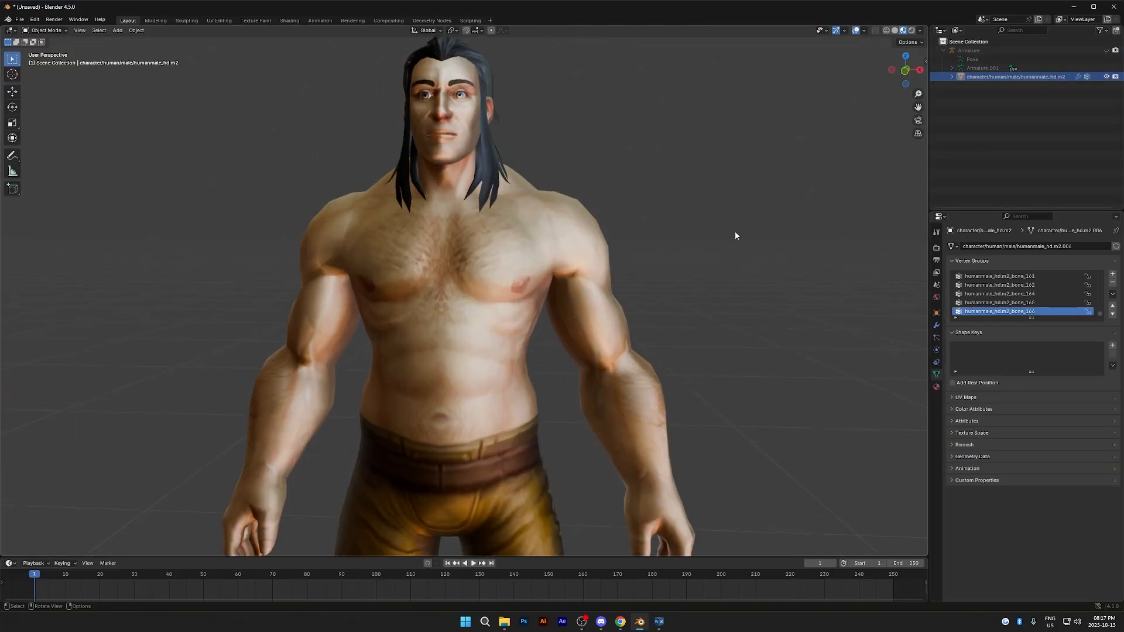
click(523, 318)
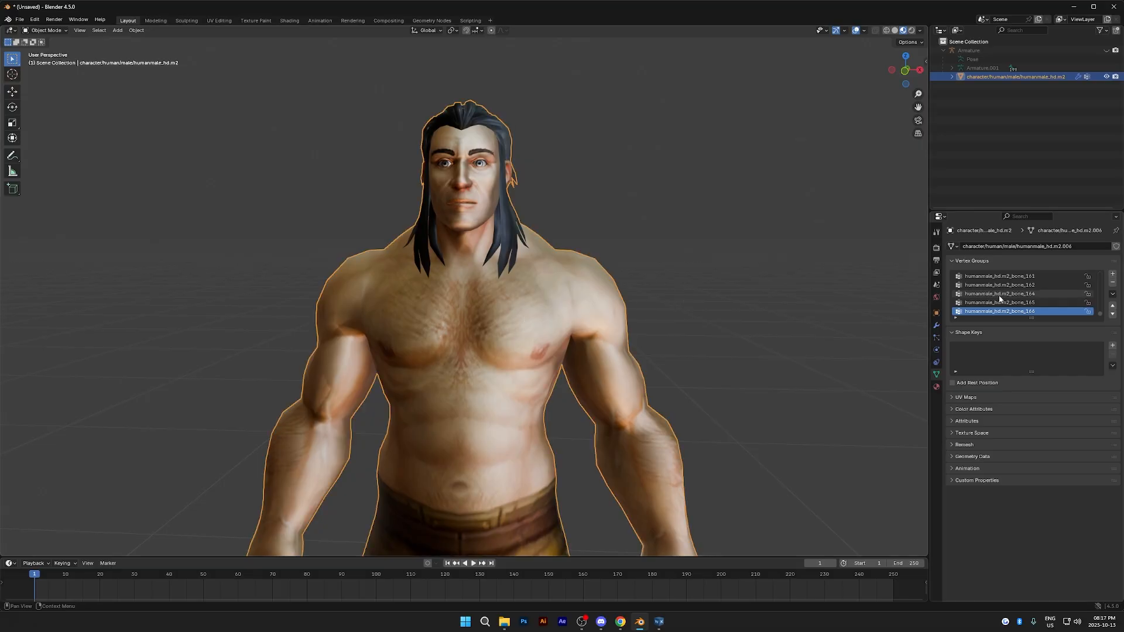
- Remove the duplicate material slots humanmale_hd.m2_1 through humanmale_hd.m2_8 from the character mesh
click(936, 388)
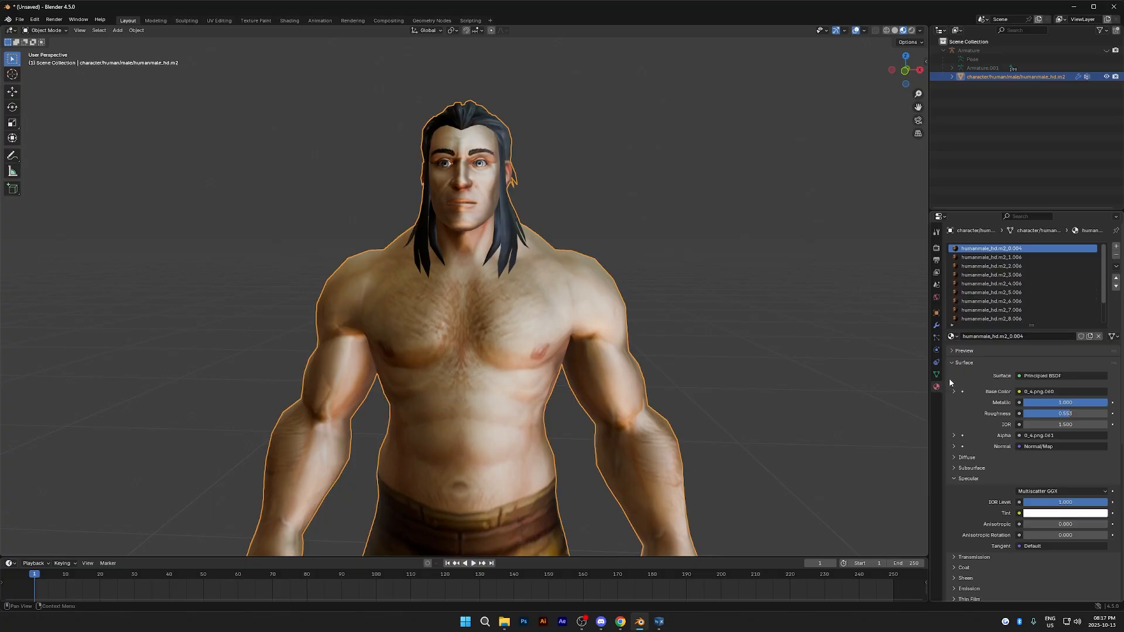
click(1034, 258)
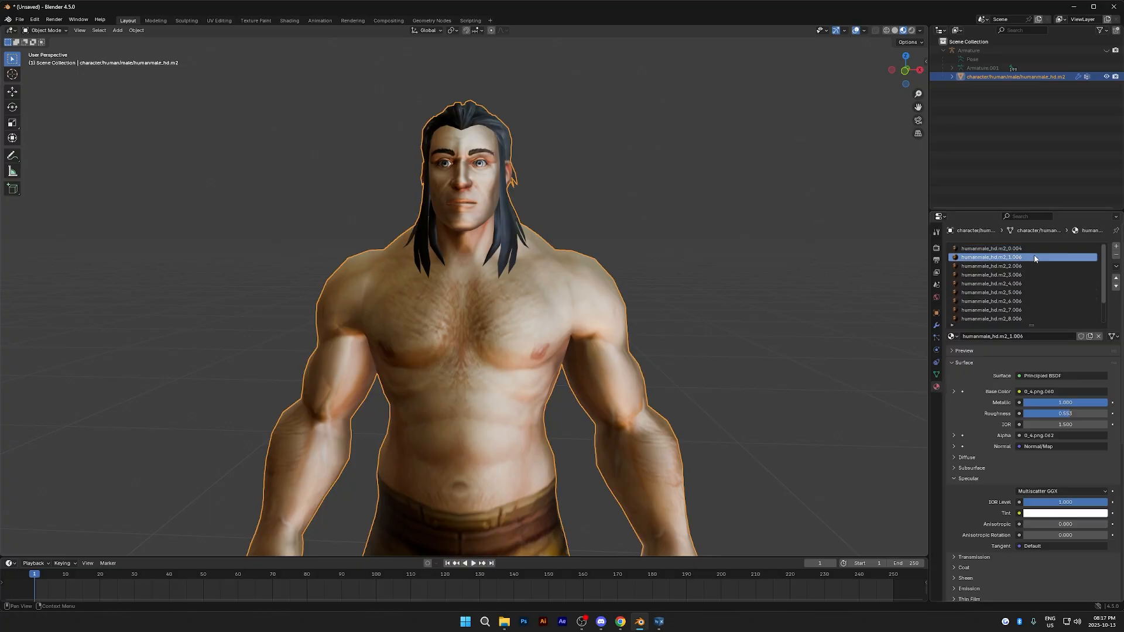
scroll(1031, 254, down, 3)
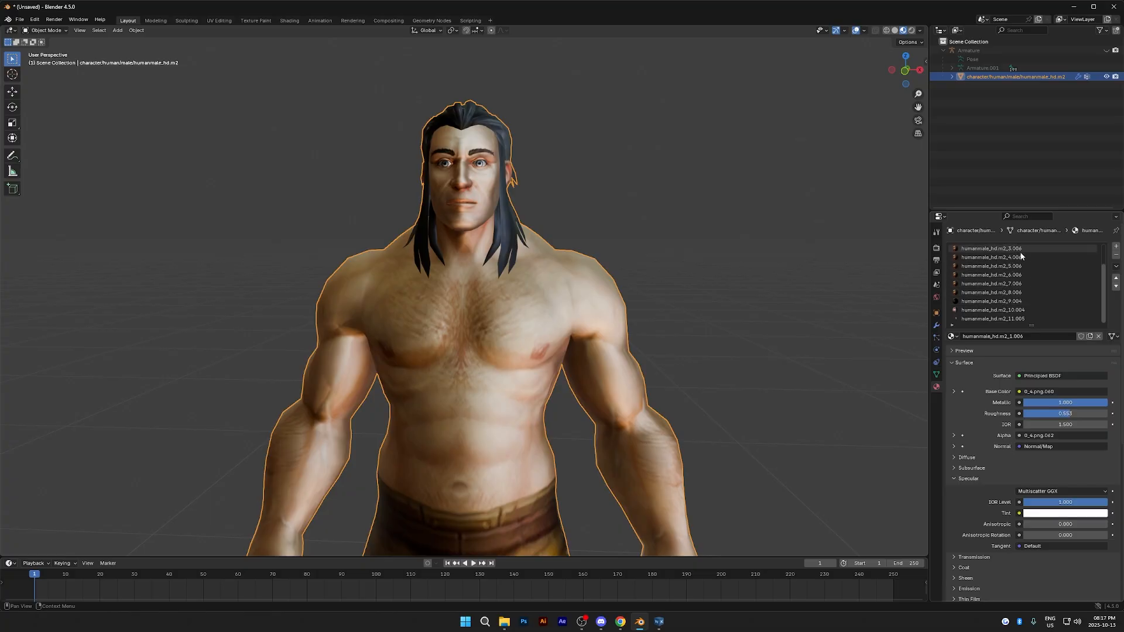
scroll(1030, 260, up, 3)
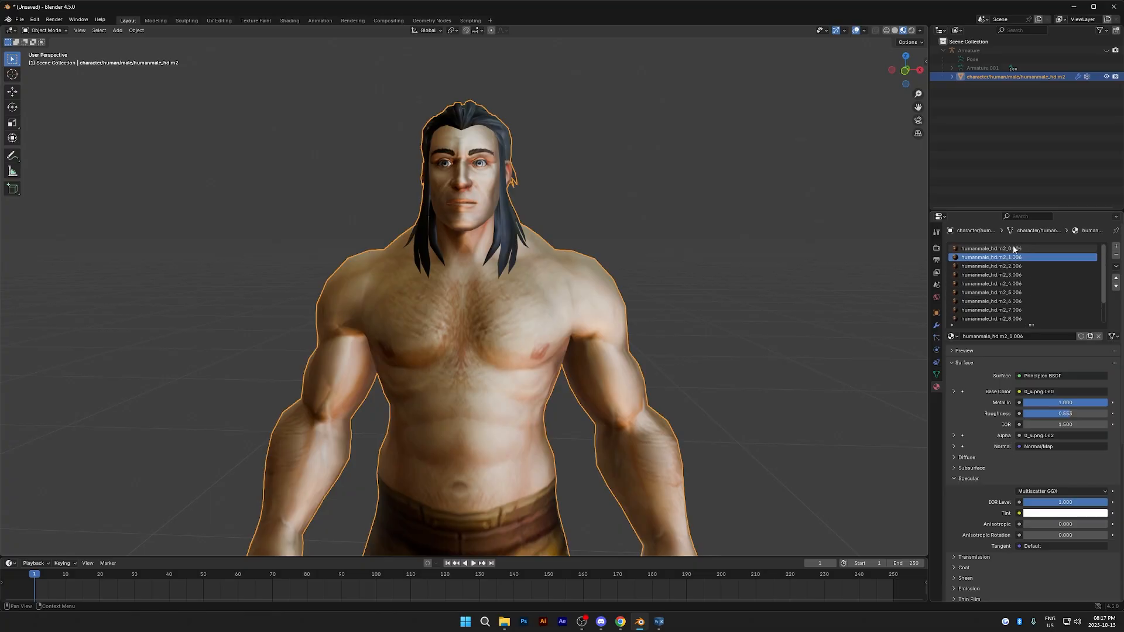
click(1010, 249)
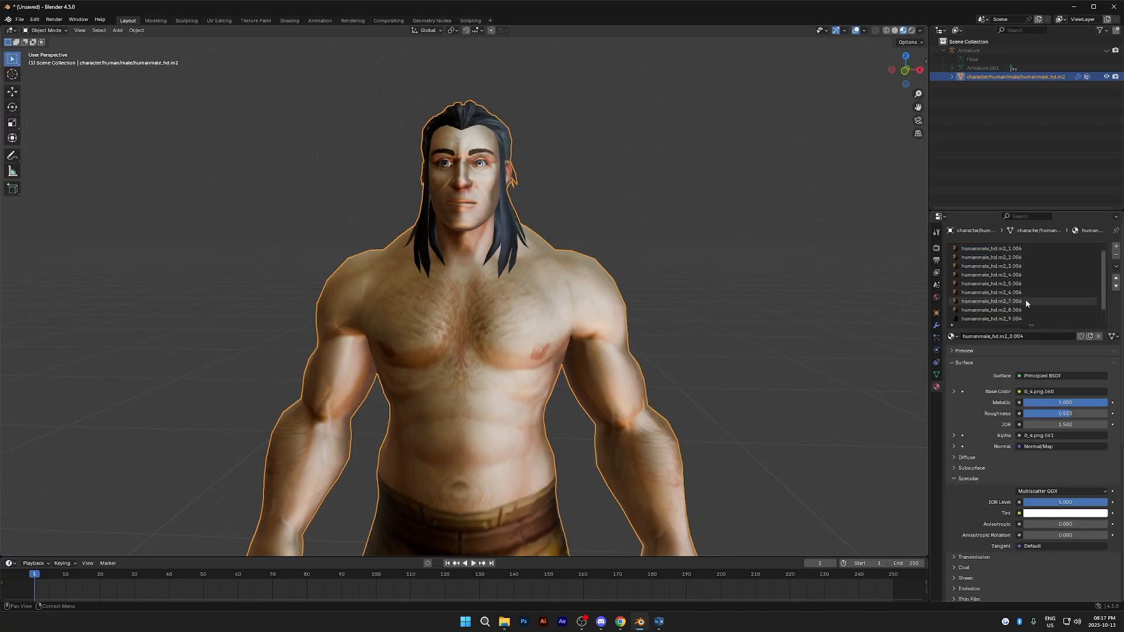
click(1024, 257)
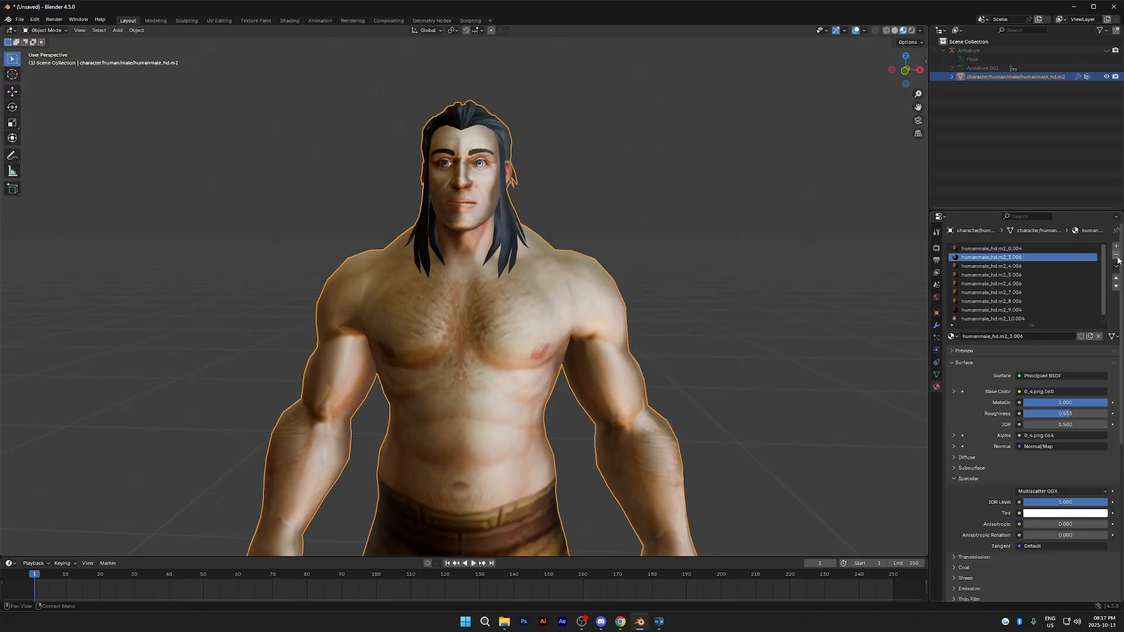
click(1117, 256)
click(1118, 256)
click(1117, 256)
click(1117, 256)
click(1117, 256)
click(1117, 256)
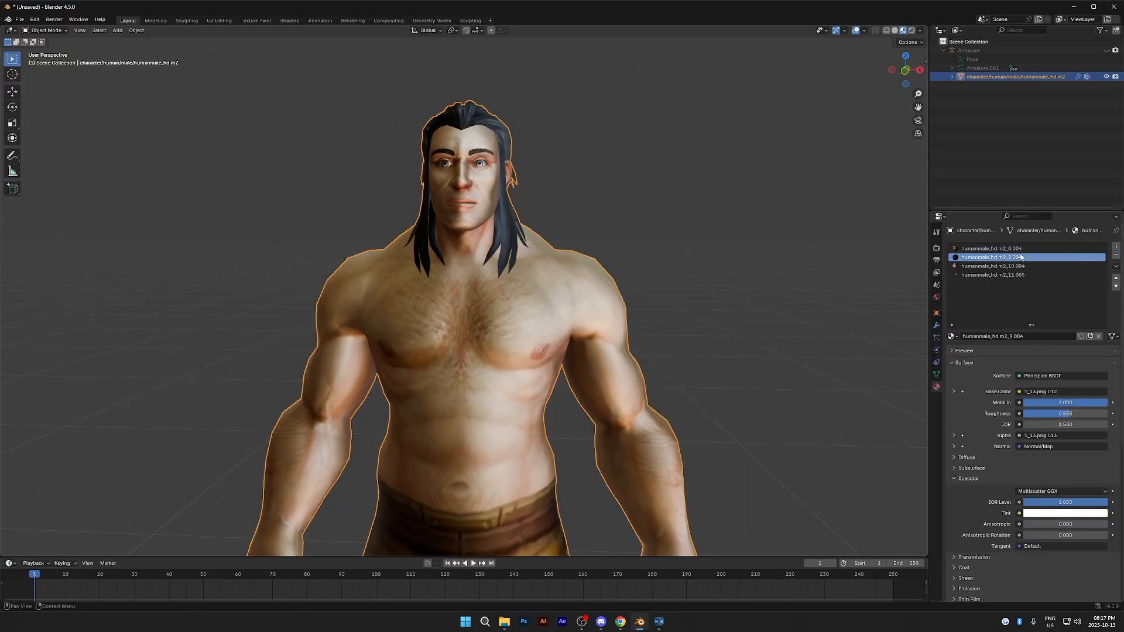
- Rename the humanmale_hd.m2_0.004 material to Body
click(974, 274)
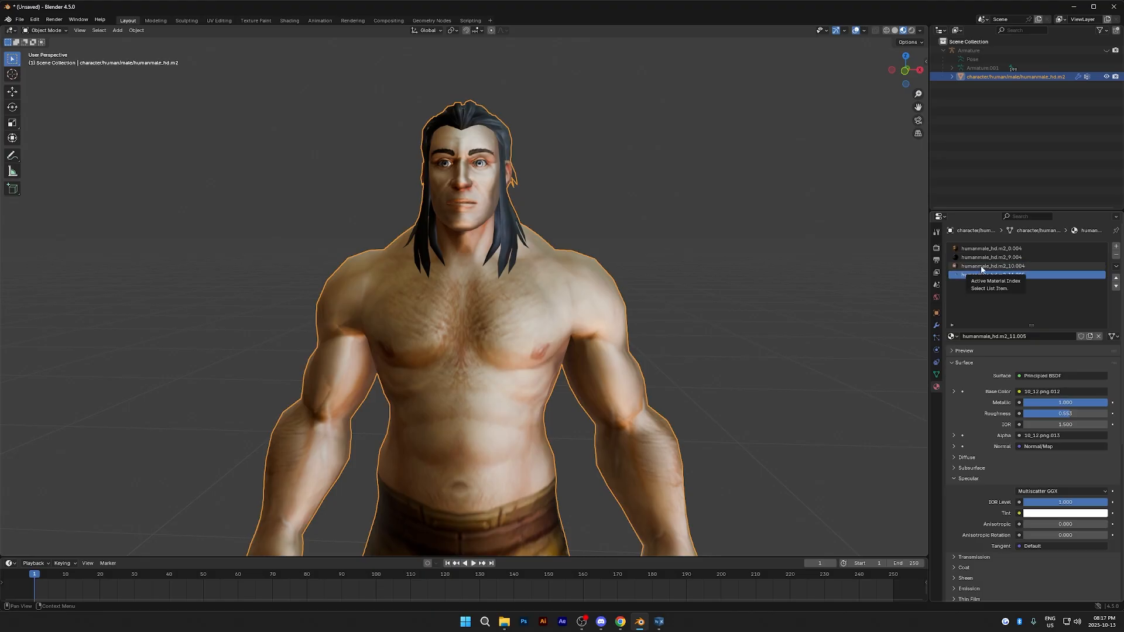
click(982, 269)
click(997, 249)
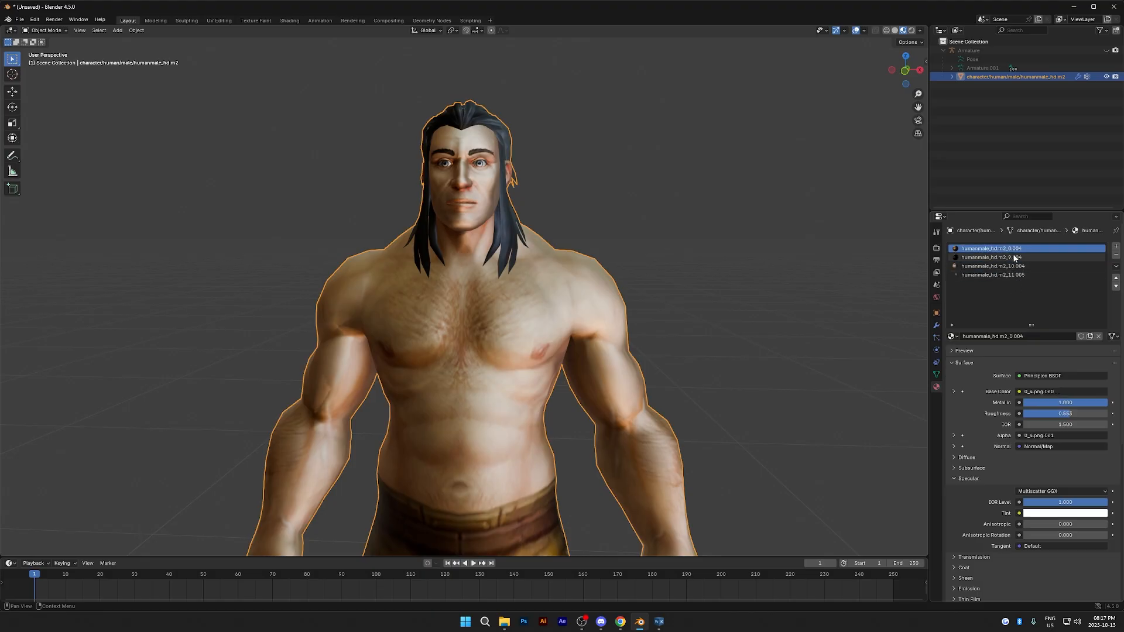
double_click(1014, 250)
key(Caps_Lock)
text(B)
key(Caps_Lock)
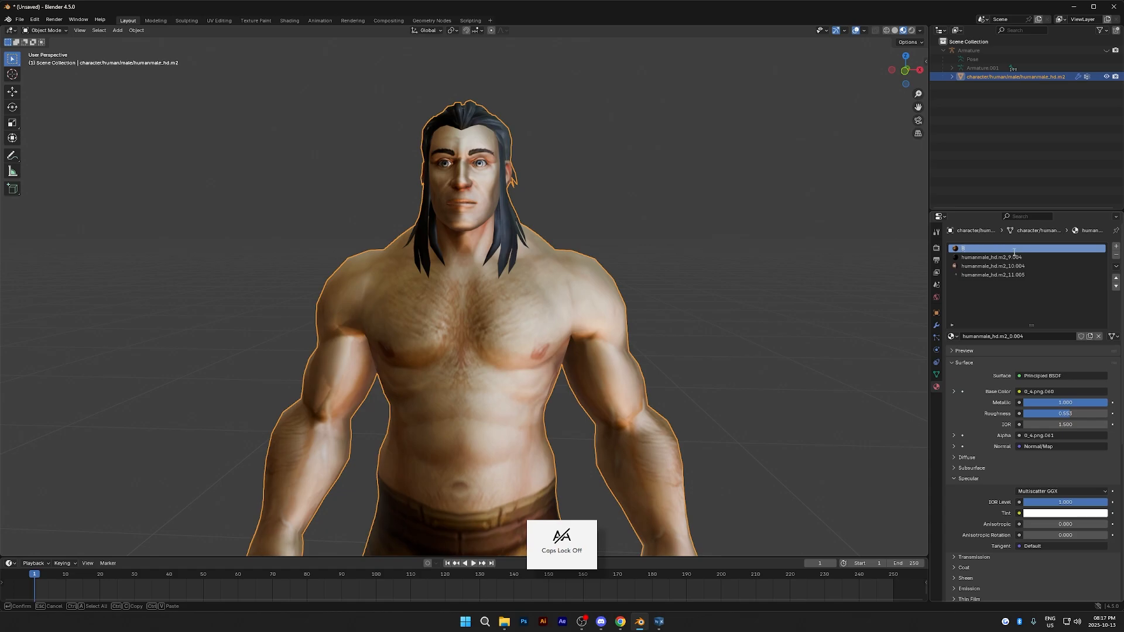
key(Caps_Lock)
key(Caps_Lock)
text(ody)
key(Return)
- Rename the humanmale_hd.m2_9.004 material to Hair
double_click(1014, 257)
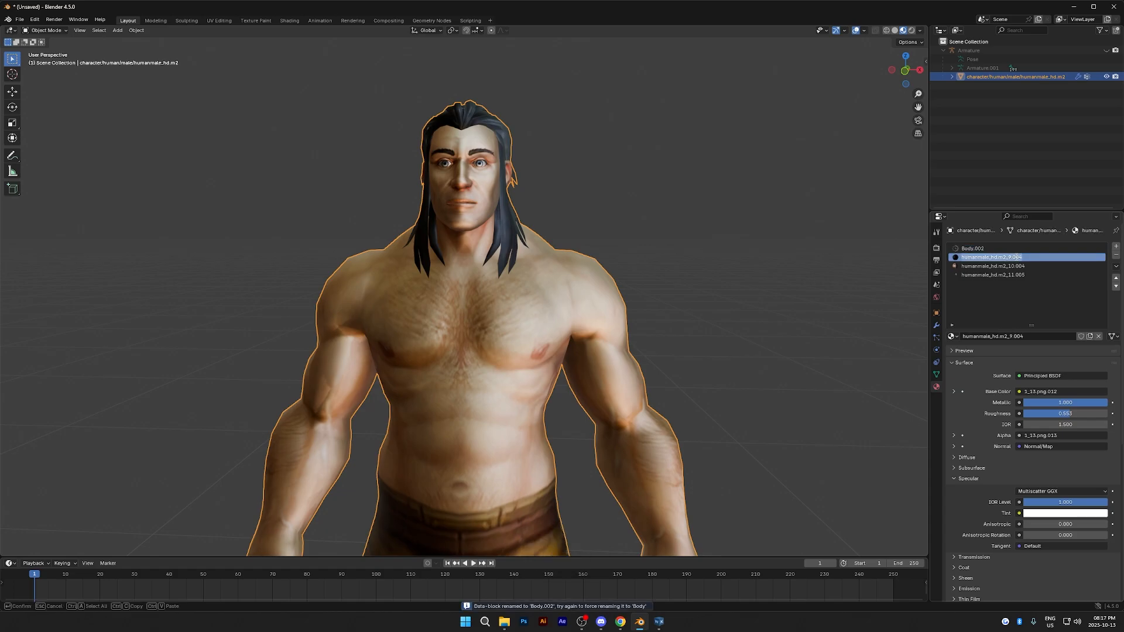
key(BackSpace)
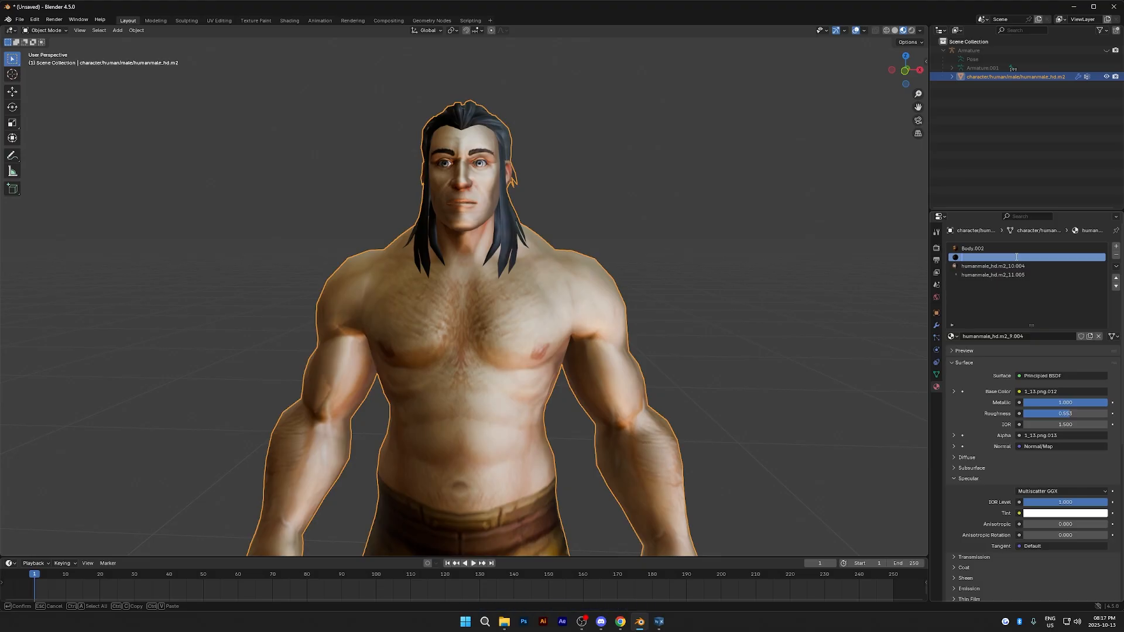
text(Hair)
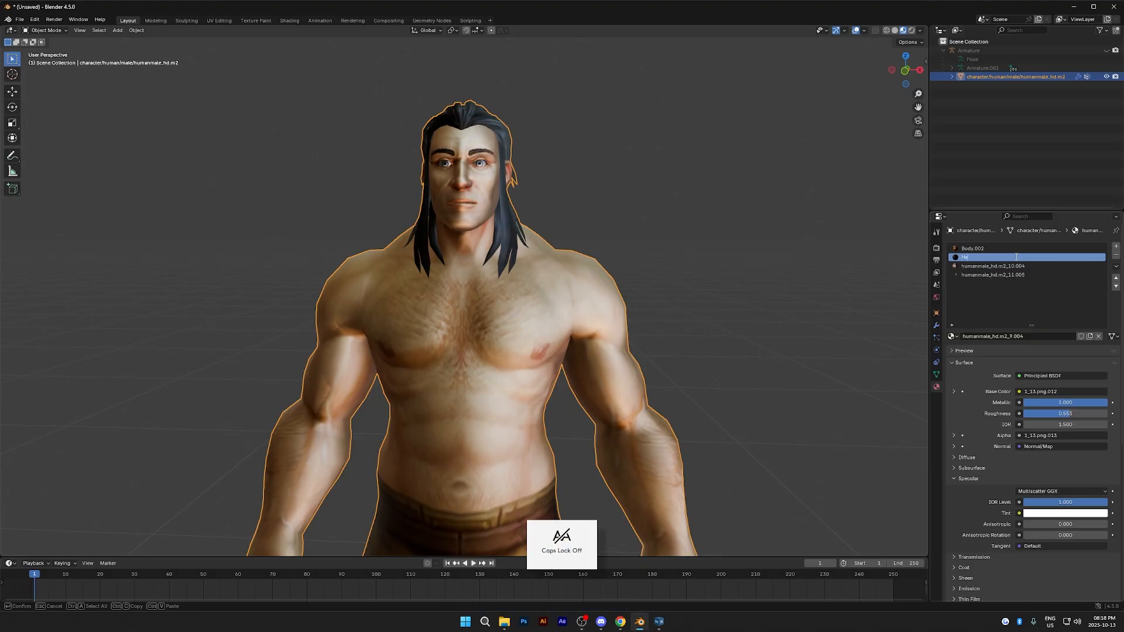
key(Return)
- Rename both the humanmale_hd.m2_10.004 and humanmale_hd.m2_11.005 materials to Eyes
double_click(1015, 266)
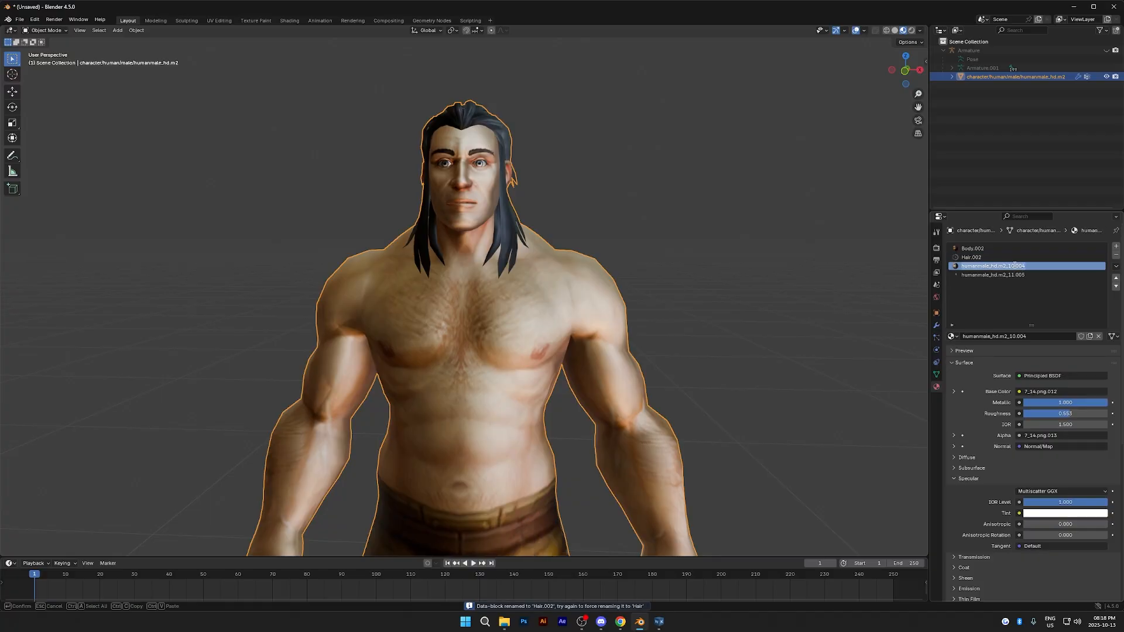
text(Eyes)
key(Return)
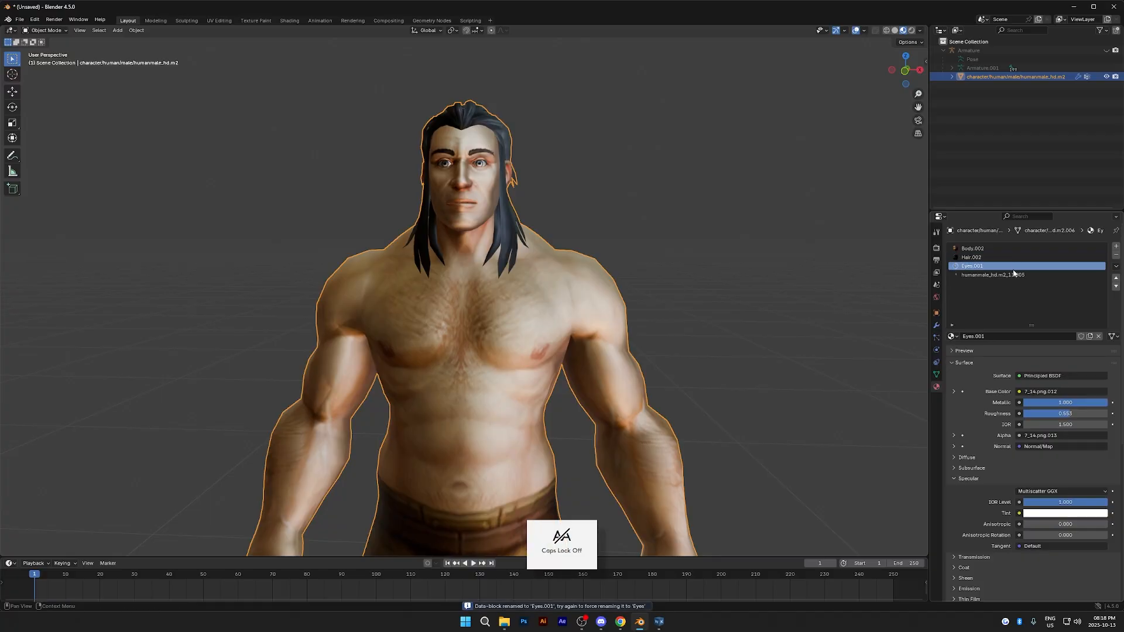
double_click(1015, 273)
text(Eyes)
key(Return)
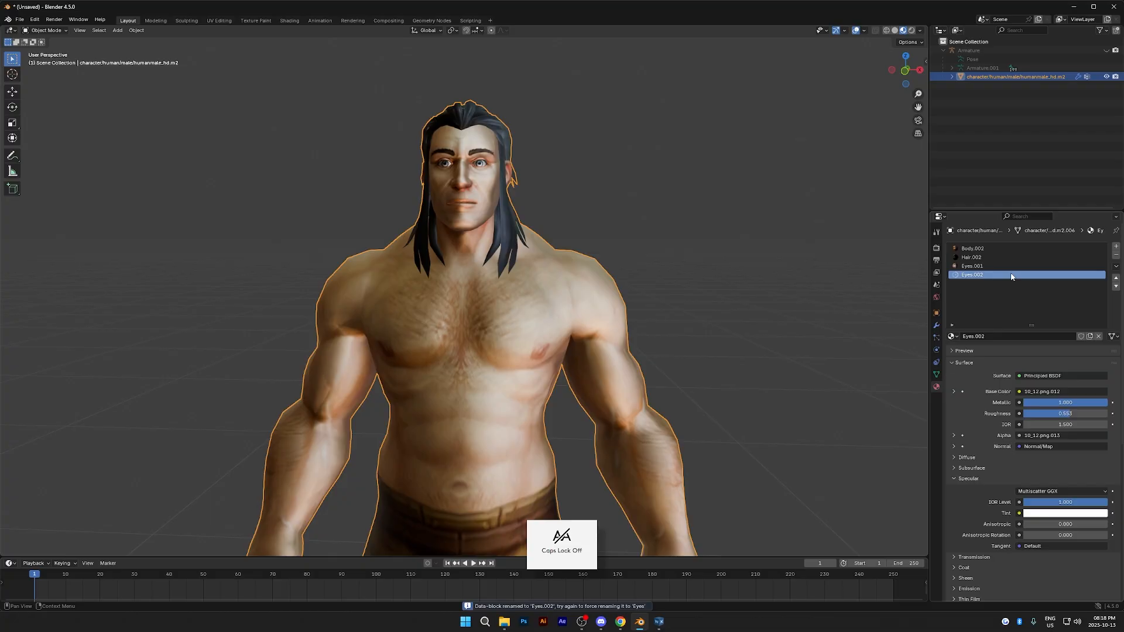
- Set the body material's Metallic and specular IOR Level to 0
click(1011, 247)
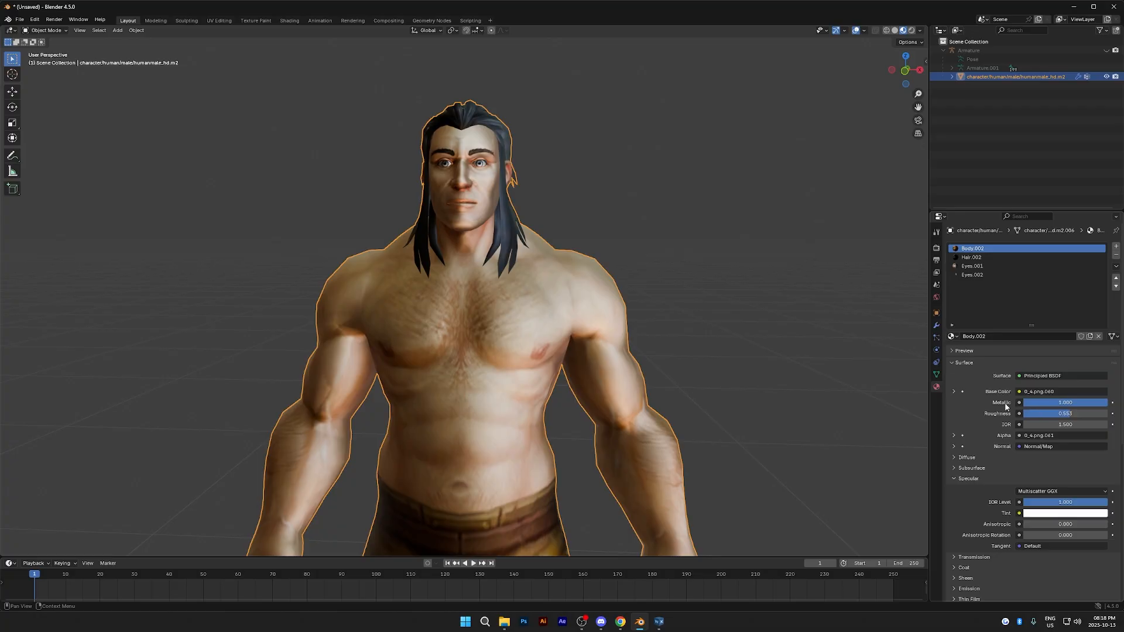
click(967, 479)
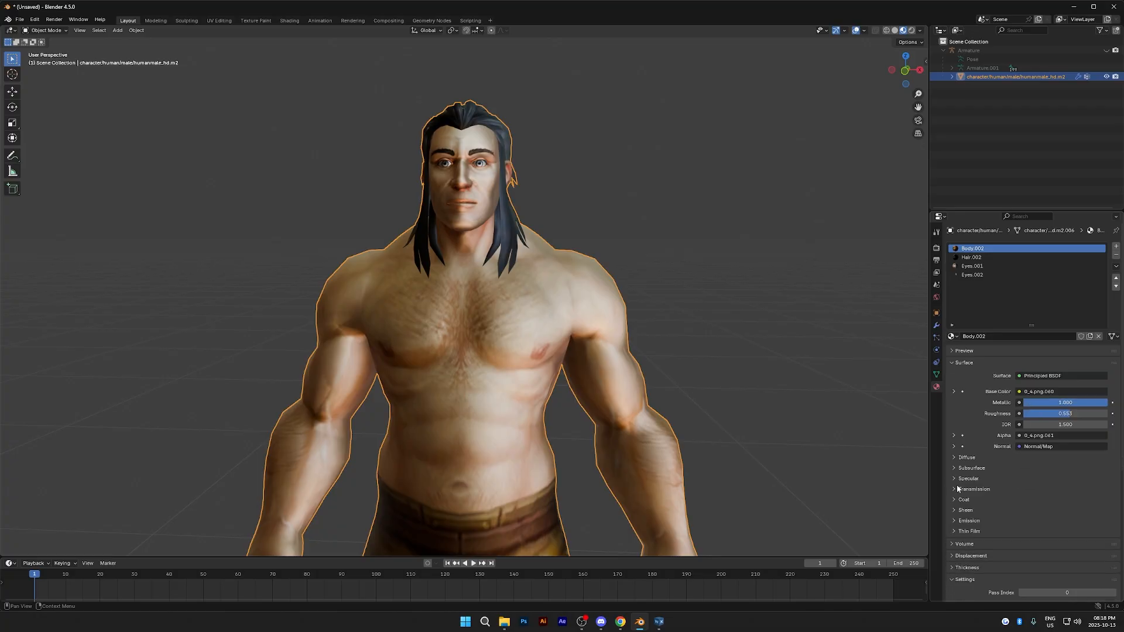
click(957, 481)
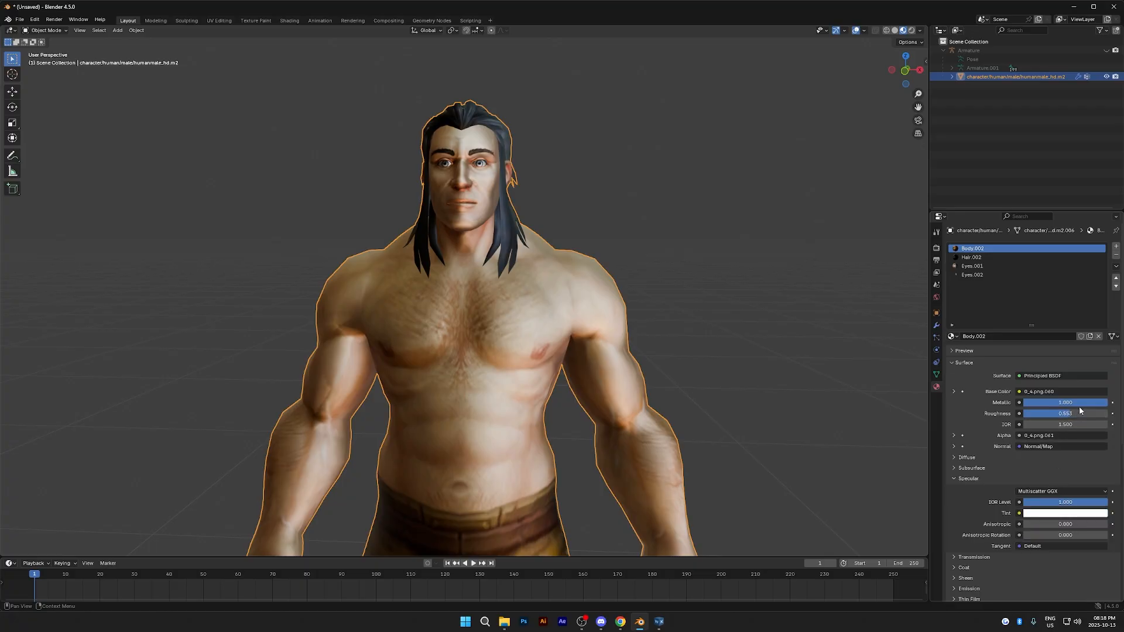
key(BackSpace)
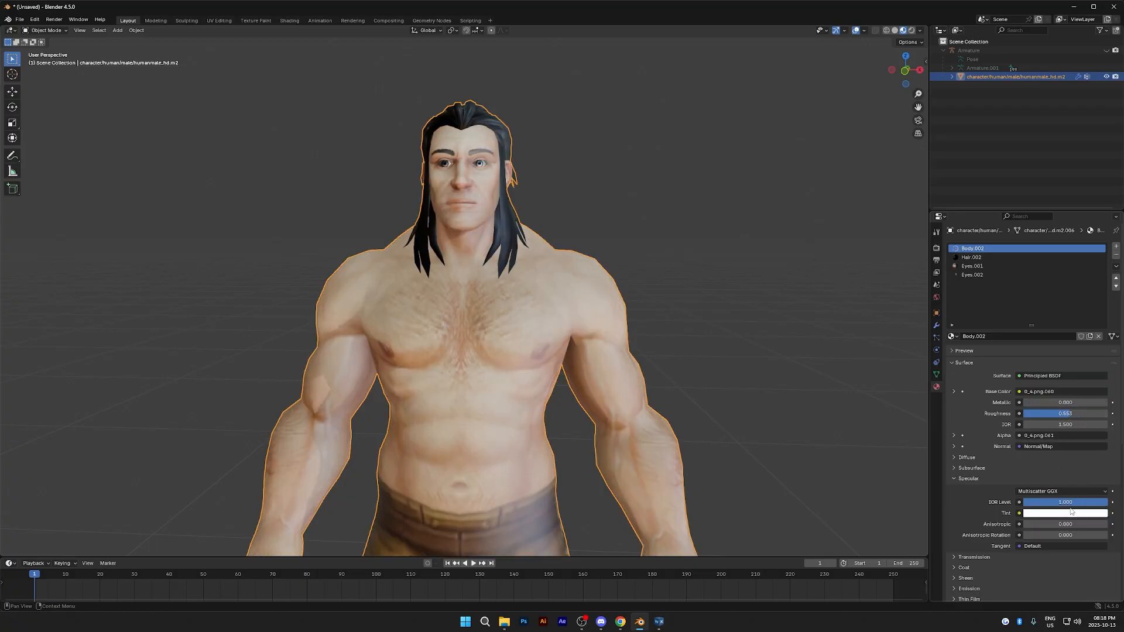
click(1070, 503)
text(0)
key(Return)
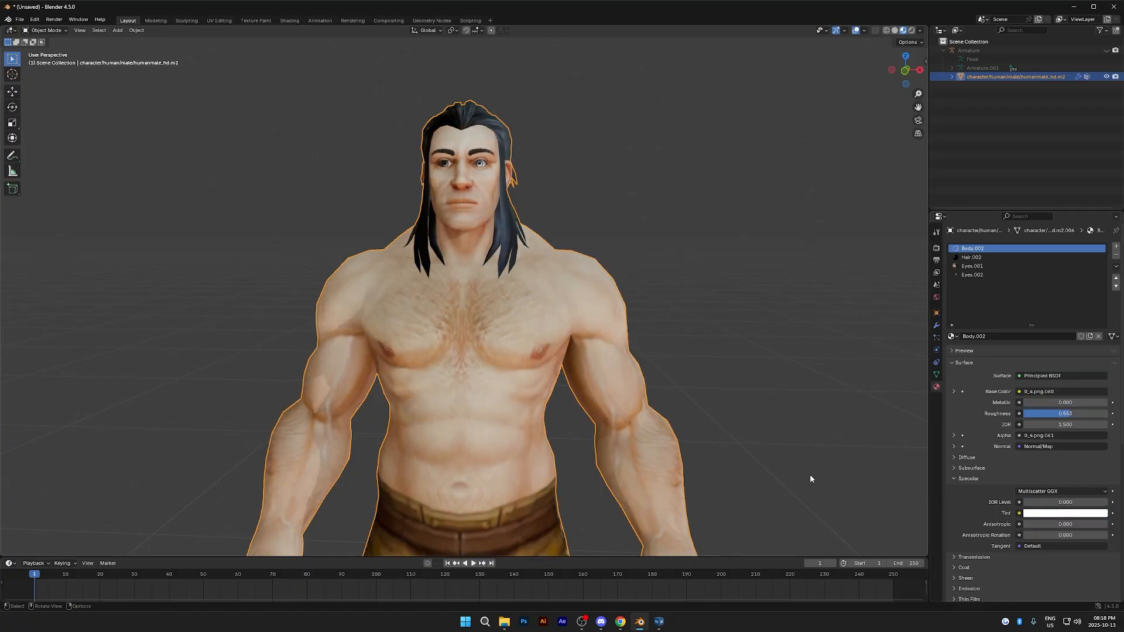
- Set the hair material's Metallic and specular IOR Level to 0
click(1009, 258)
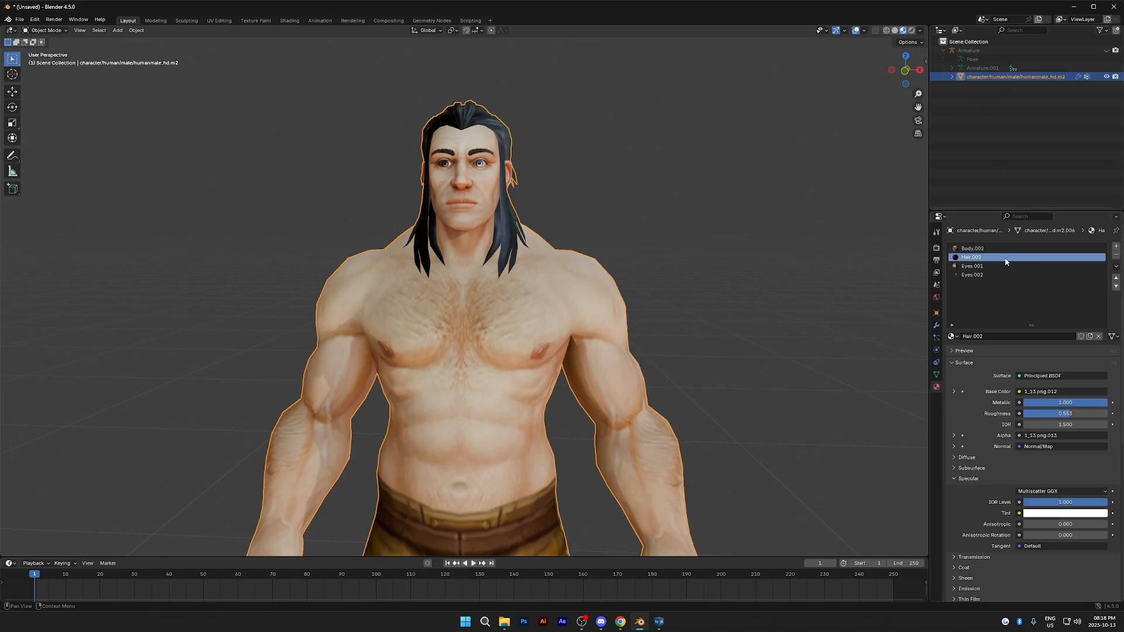
click(1065, 403)
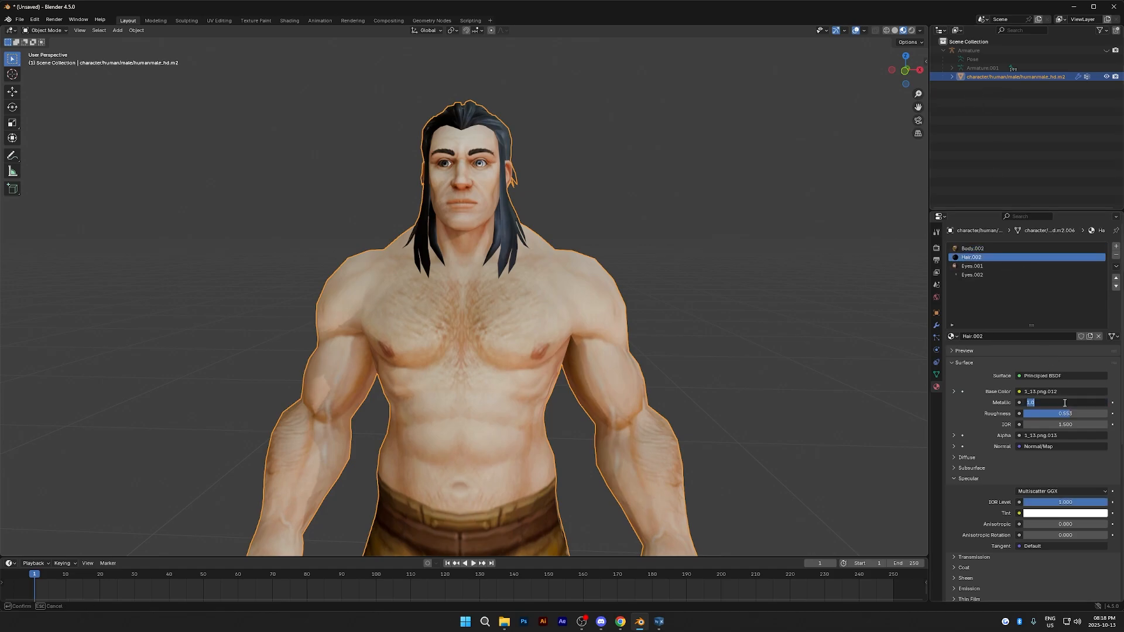
key(Return)
click(1062, 503)
text(0)
key(Return)
- Set Metallic and specular IOR Level to 0 on the first eye material, Eyes.001
click(994, 266)
click(1065, 402)
text(0)
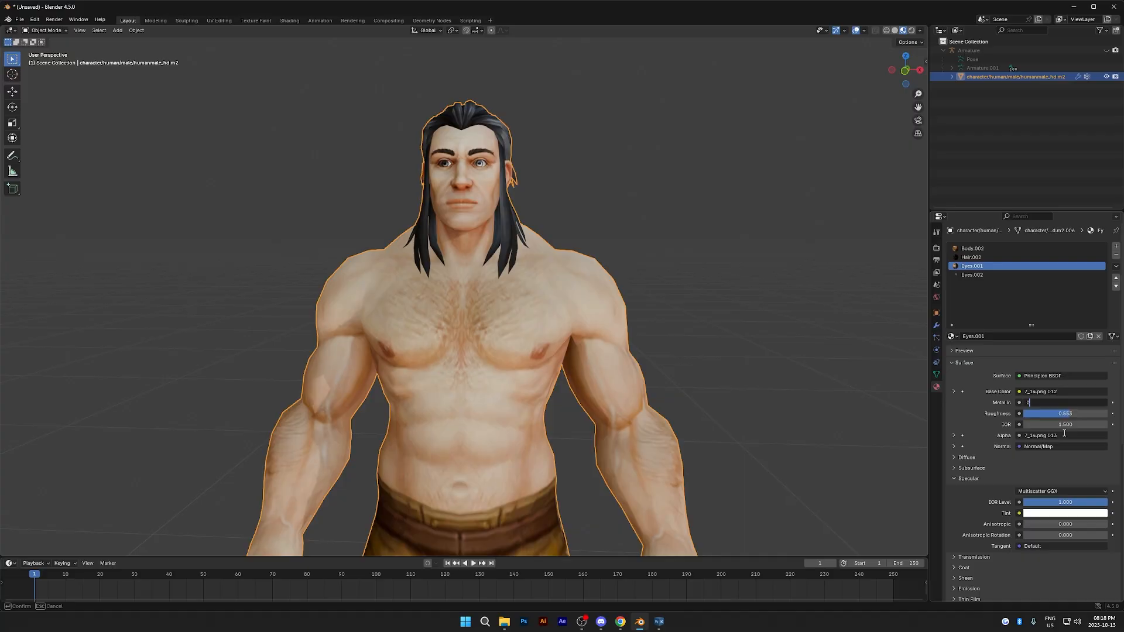
click(1061, 503)
text(0)
key(Return)
- Set specular IOR Level and Metallic to 0 on the second eye material, Eyes.002
click(972, 274)
click(1061, 502)
text(0)
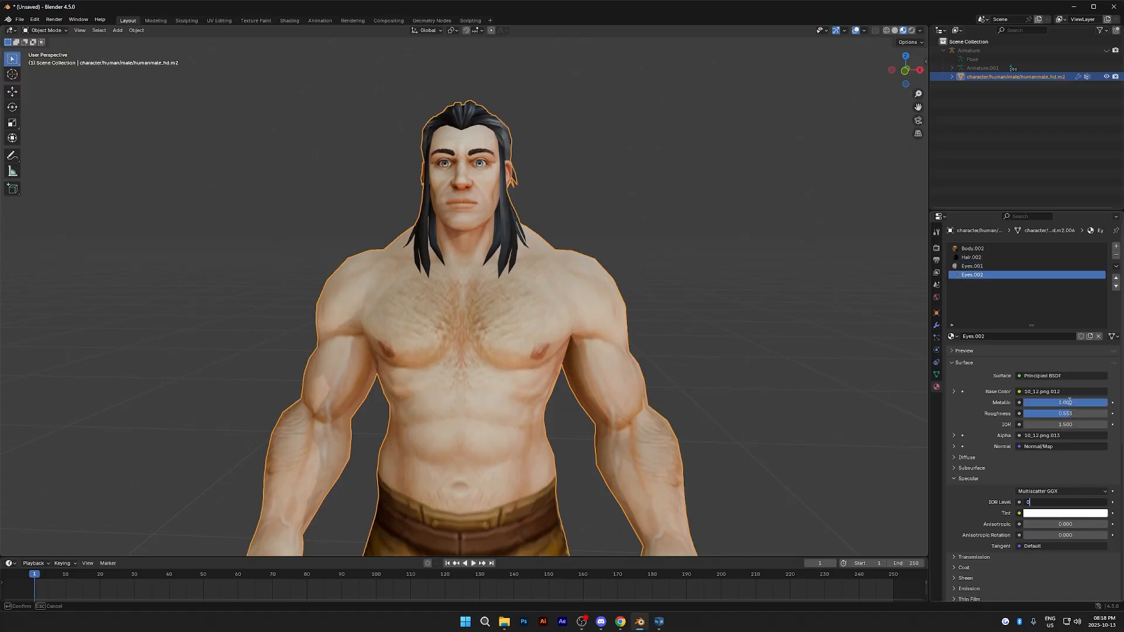
key(Return)
click(1065, 402)
text(0)
key(Return)
middle_drag(802, 378, 773, 381)
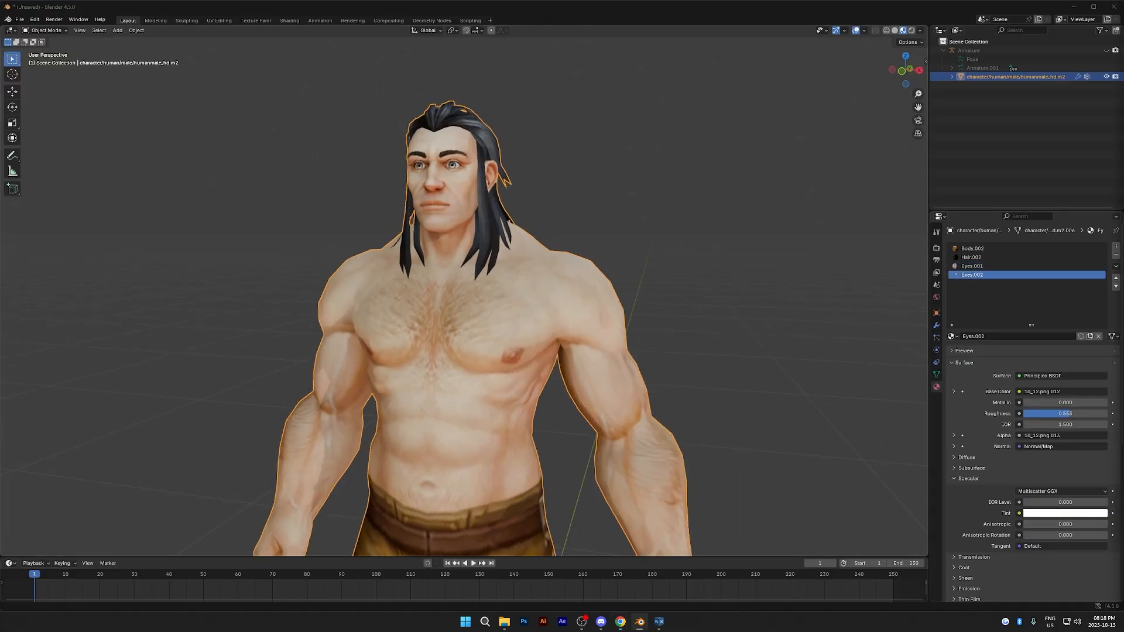
middle_drag(884, 335, 744, 337)
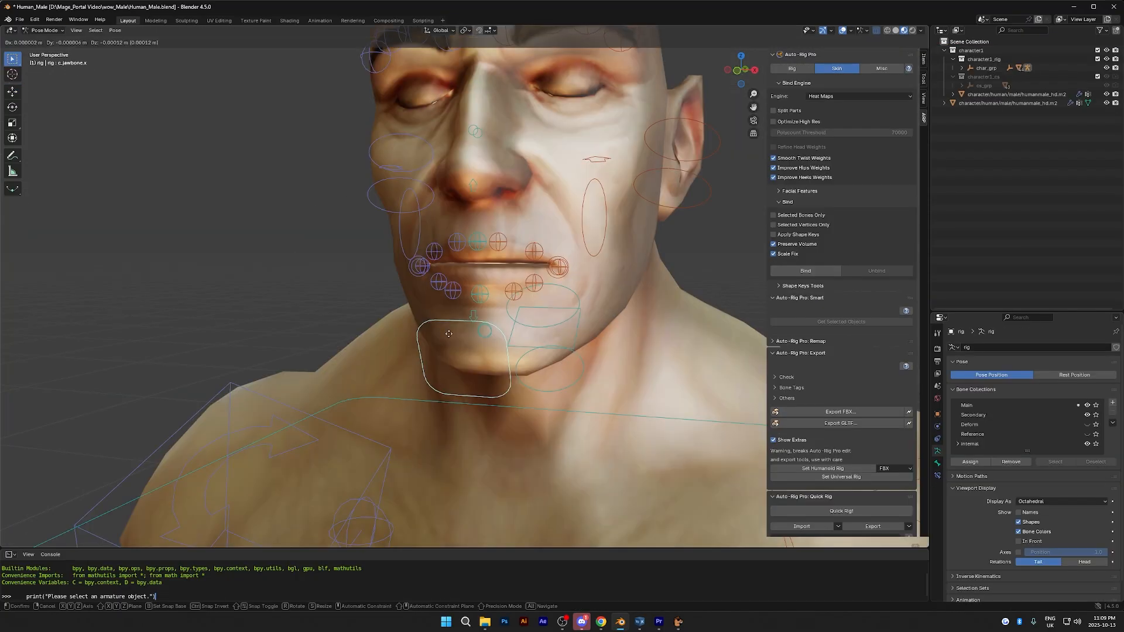
- Adjust the upper ear marker of the Auto-Rig Pro facial setup in Edit Mode
key(g)
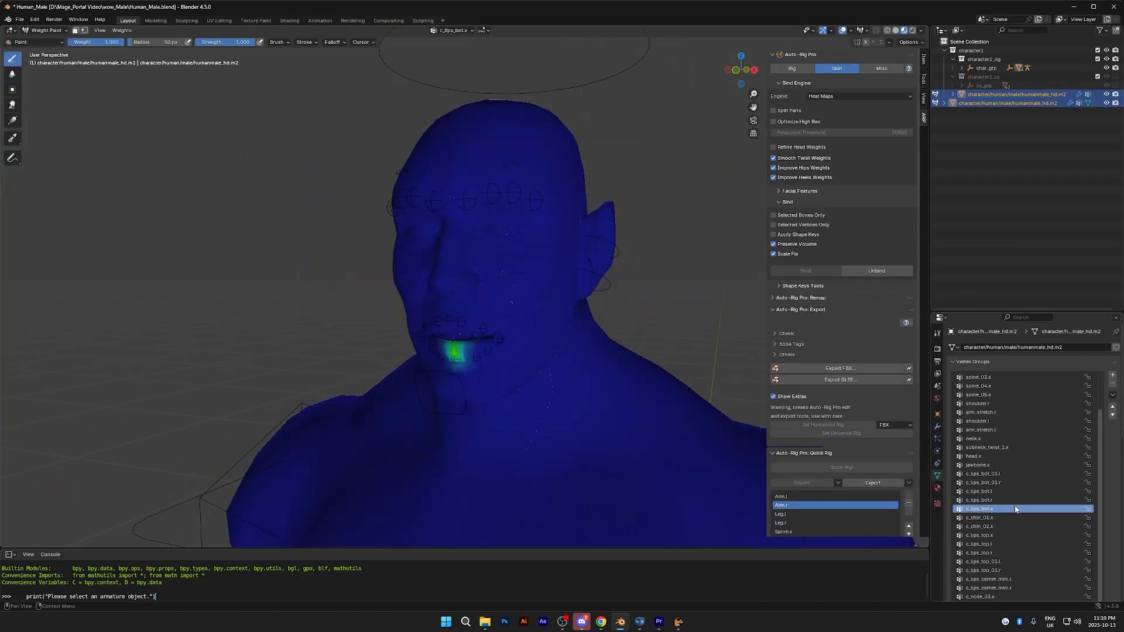
- Examine the weights of the c_lips_bot vertex groups around the lower lip in Weight Paint mode
click(1011, 500)
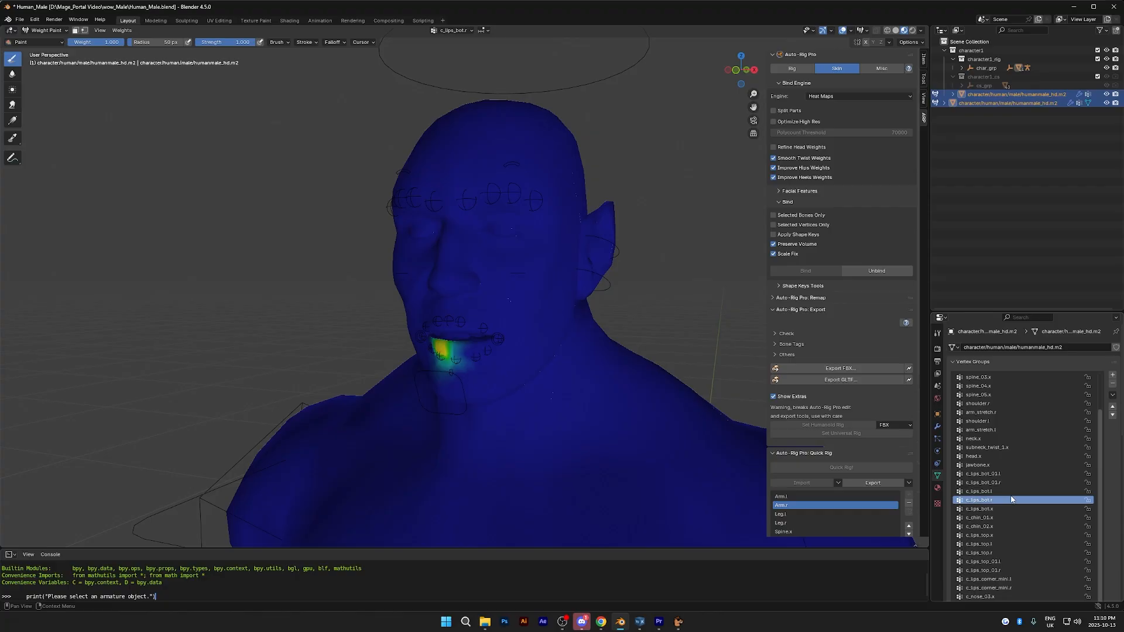
click(1011, 491)
click(1010, 474)
click(1009, 465)
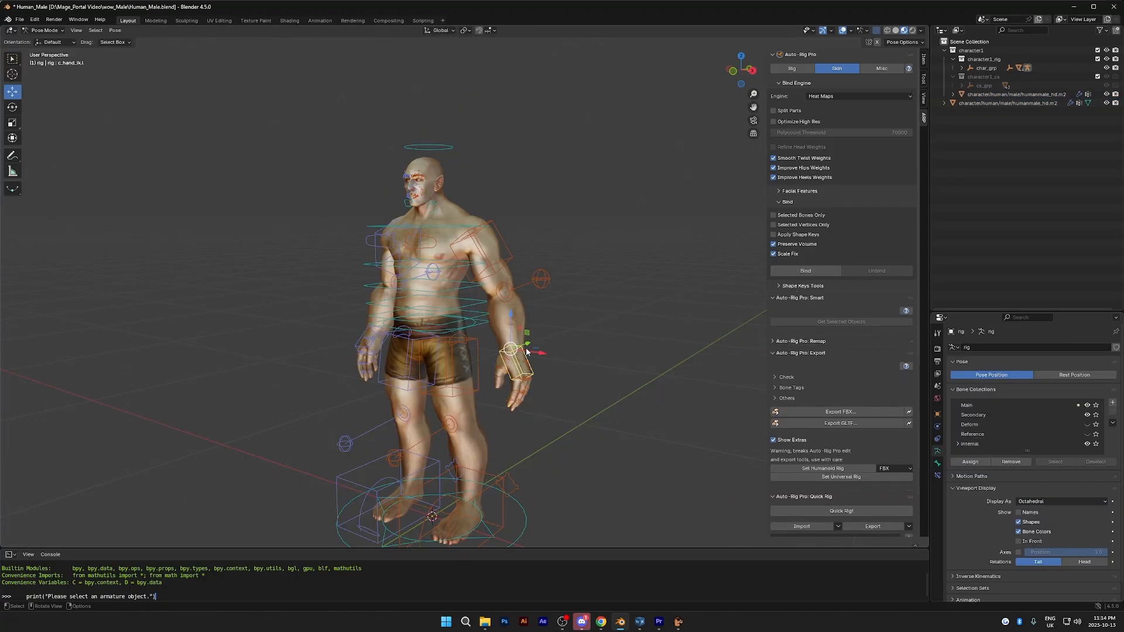
mouse_move(527, 344)
mouse_down()
mouse_move(507, 351)
mouse_move(491, 289)
mouse_move(517, 330)
mouse_move(542, 335)
mouse_up()
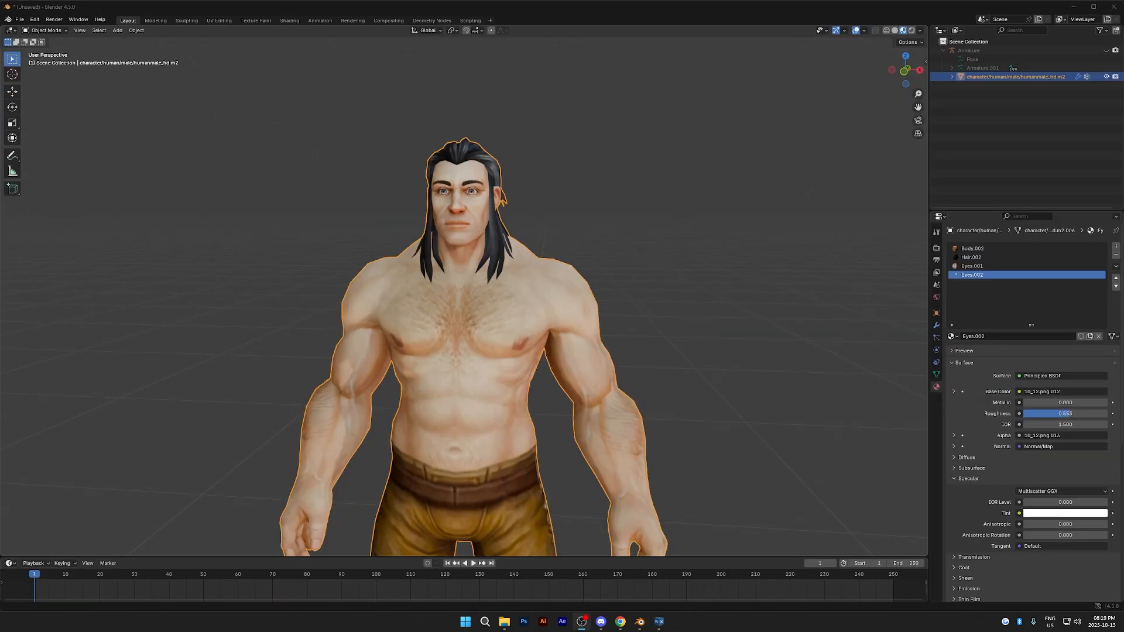